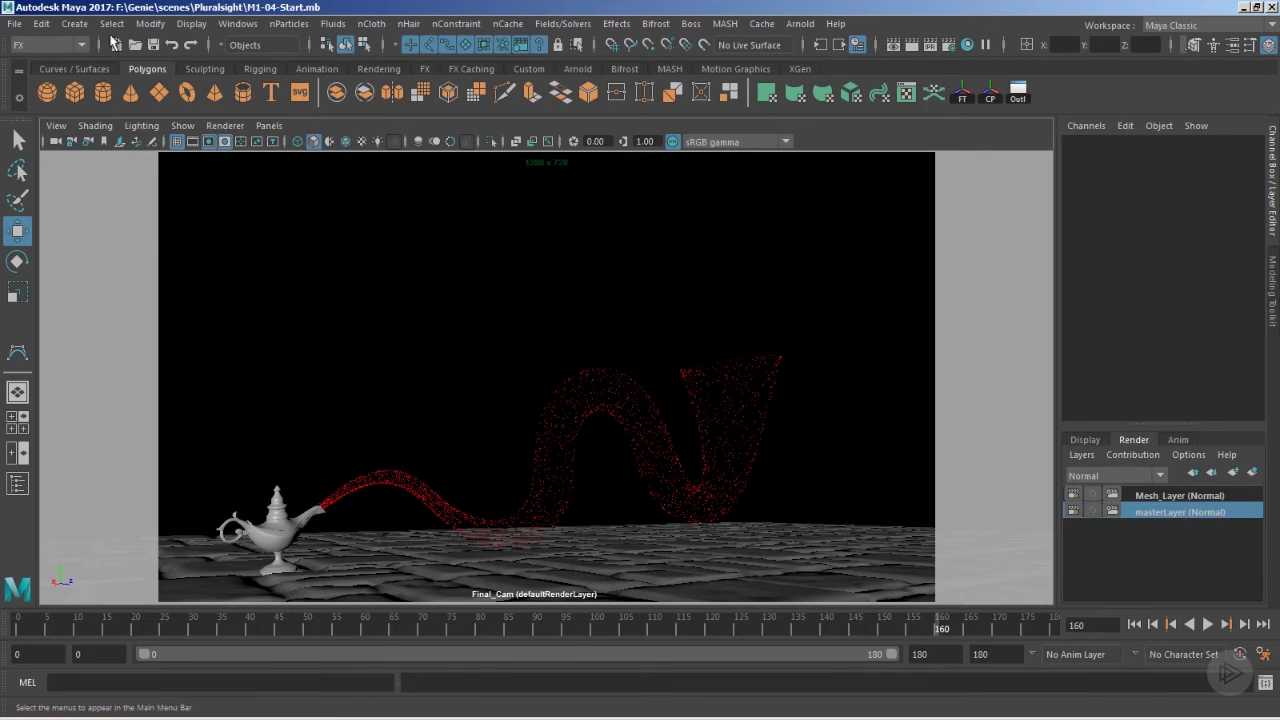
# Create a default 10×10×10 3D fluid container, size 10, with Add Emitter unchecked.
pyautogui.click(331, 24)
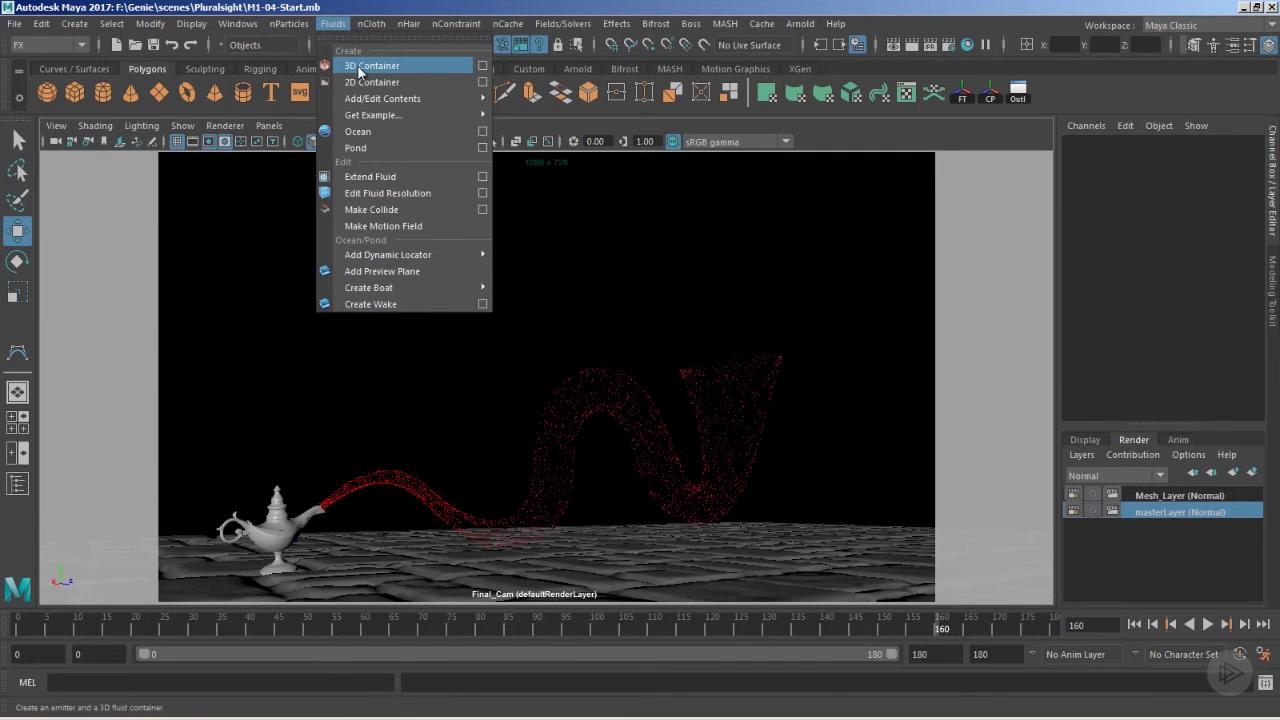
pyautogui.click(482, 66)
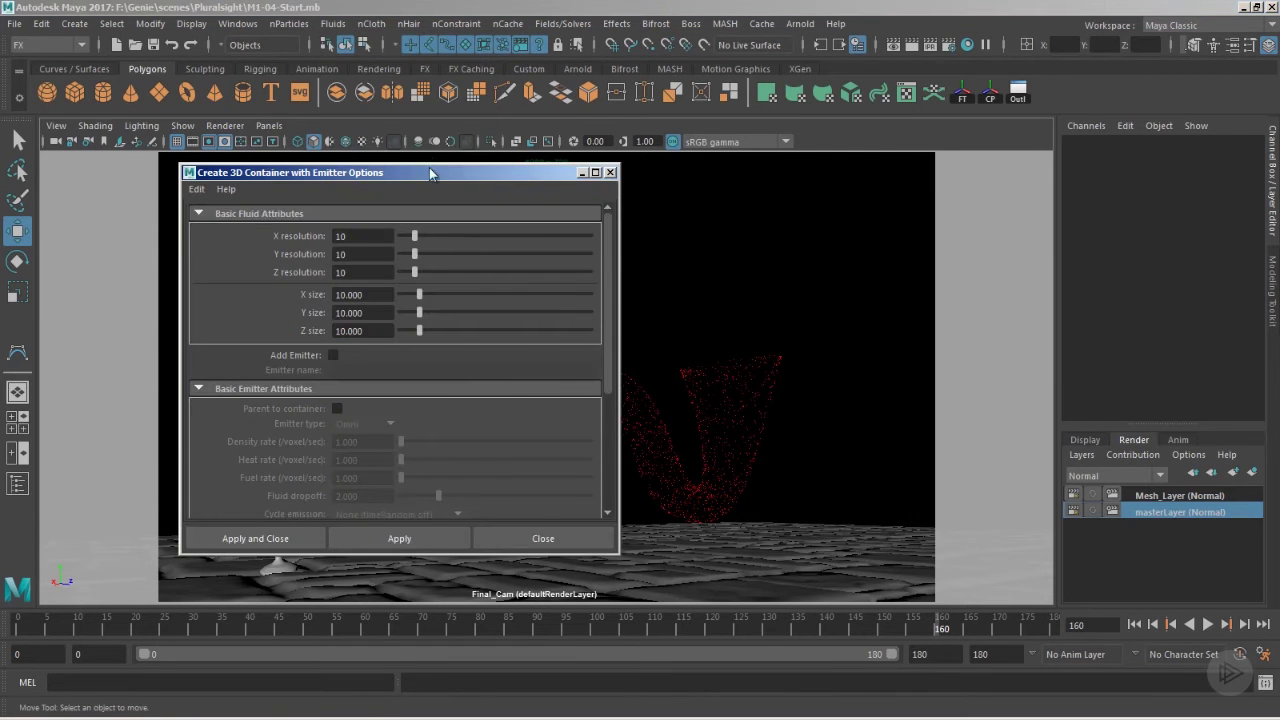
pyautogui.click(479, 180)
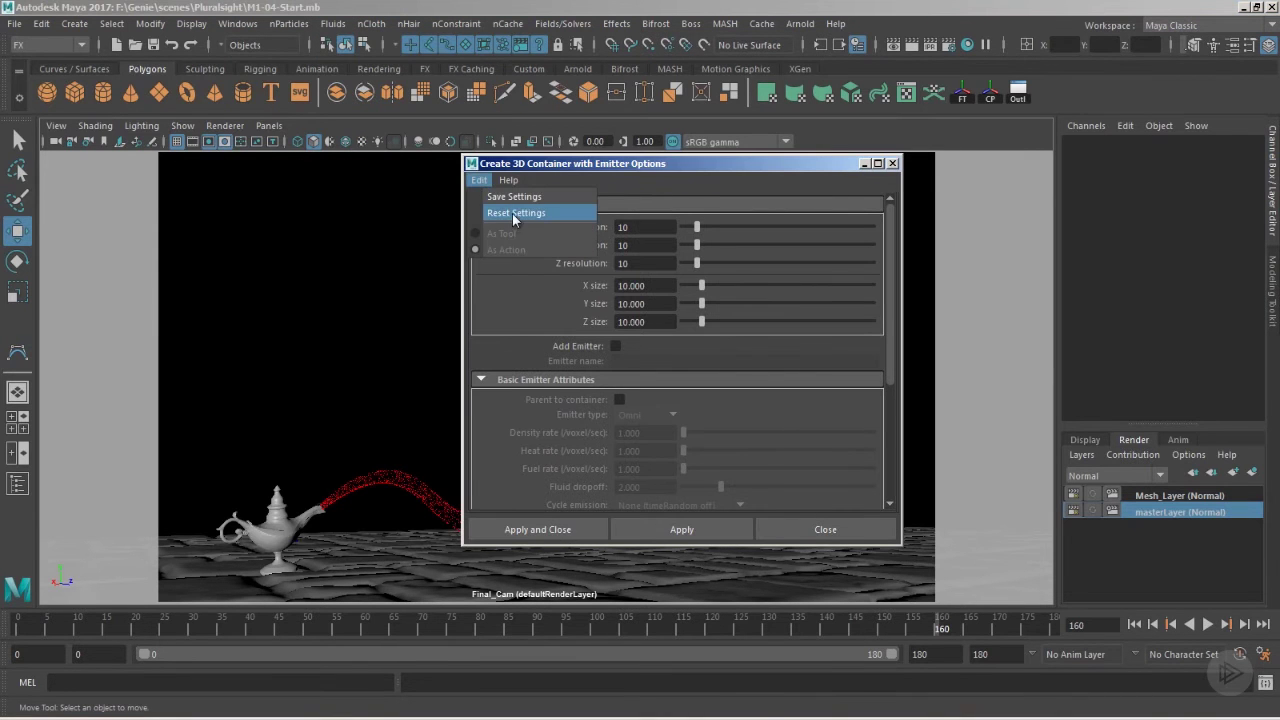
pyautogui.click(512, 213)
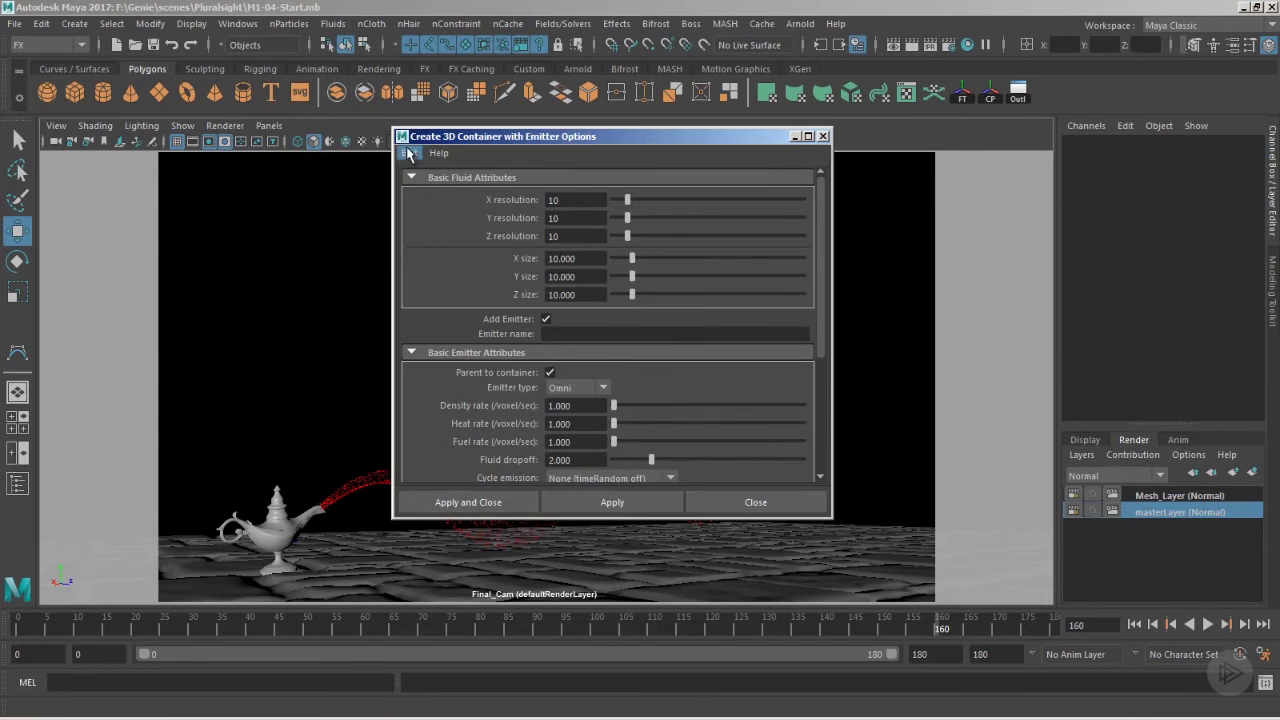
pyautogui.click(546, 319)
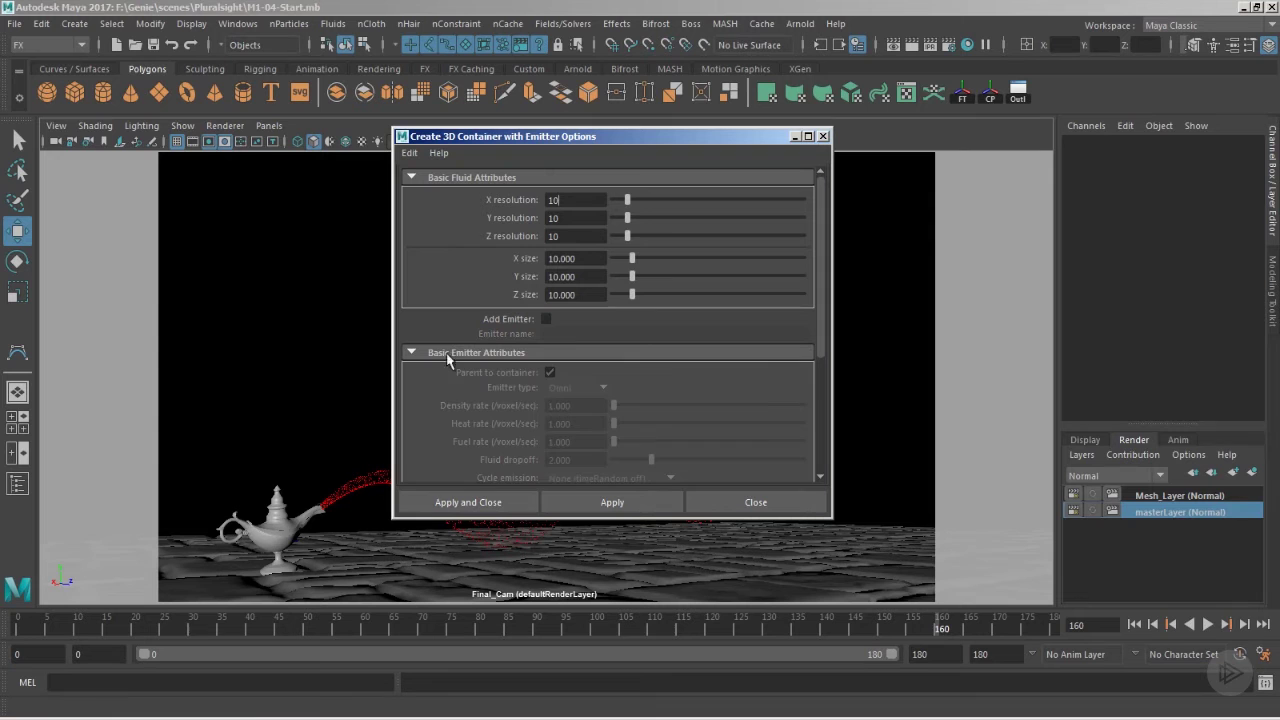
pyautogui.click(548, 321)
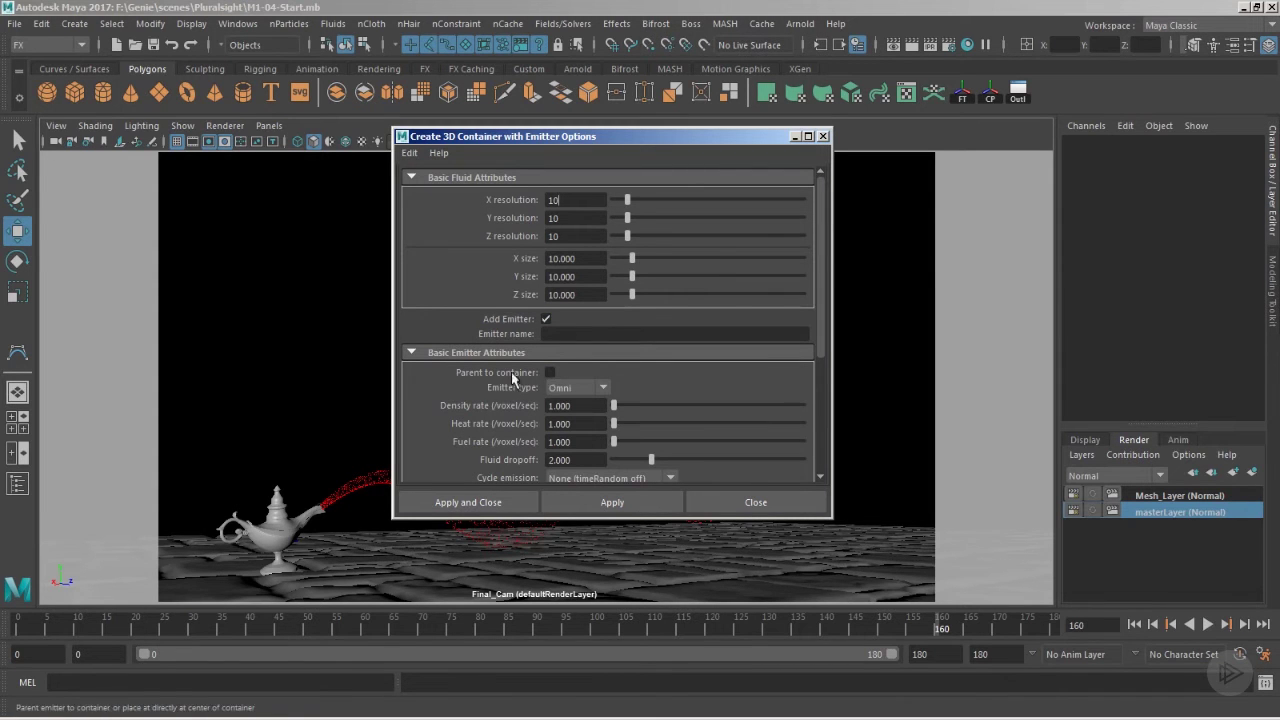
pyautogui.click(547, 319)
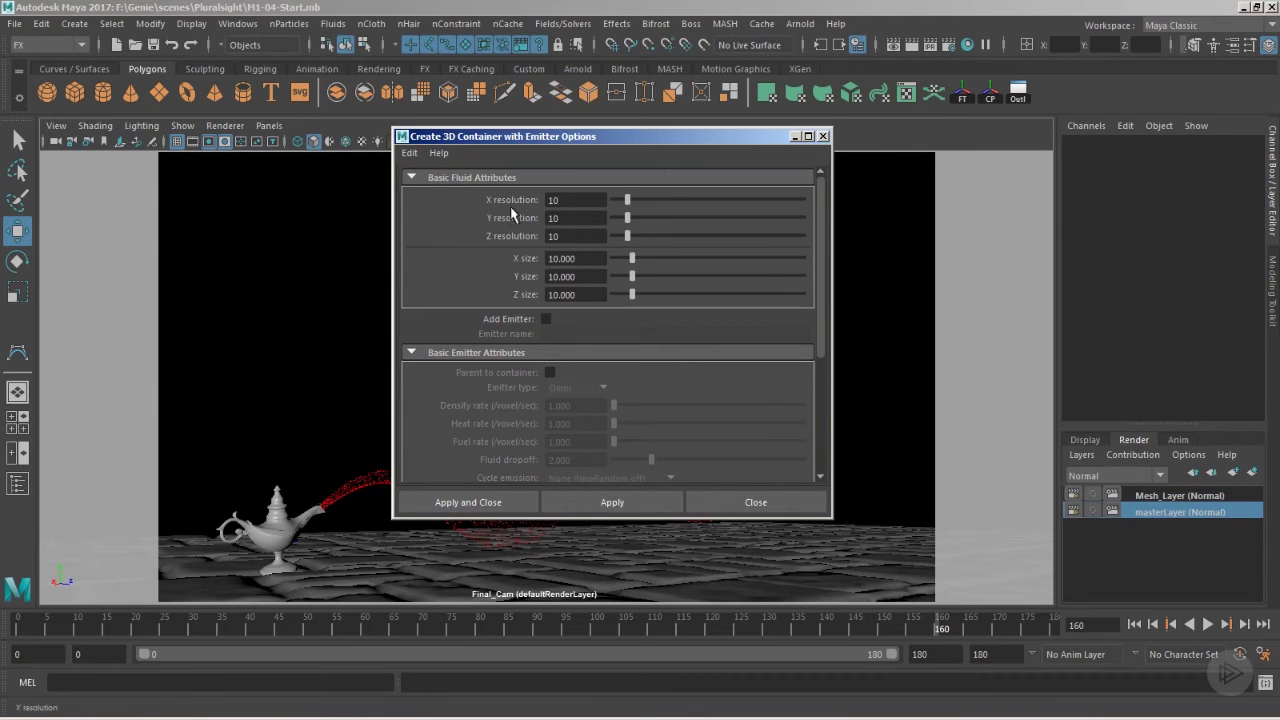
pyautogui.moveTo(563, 144); pyautogui.dragTo(607, 140)
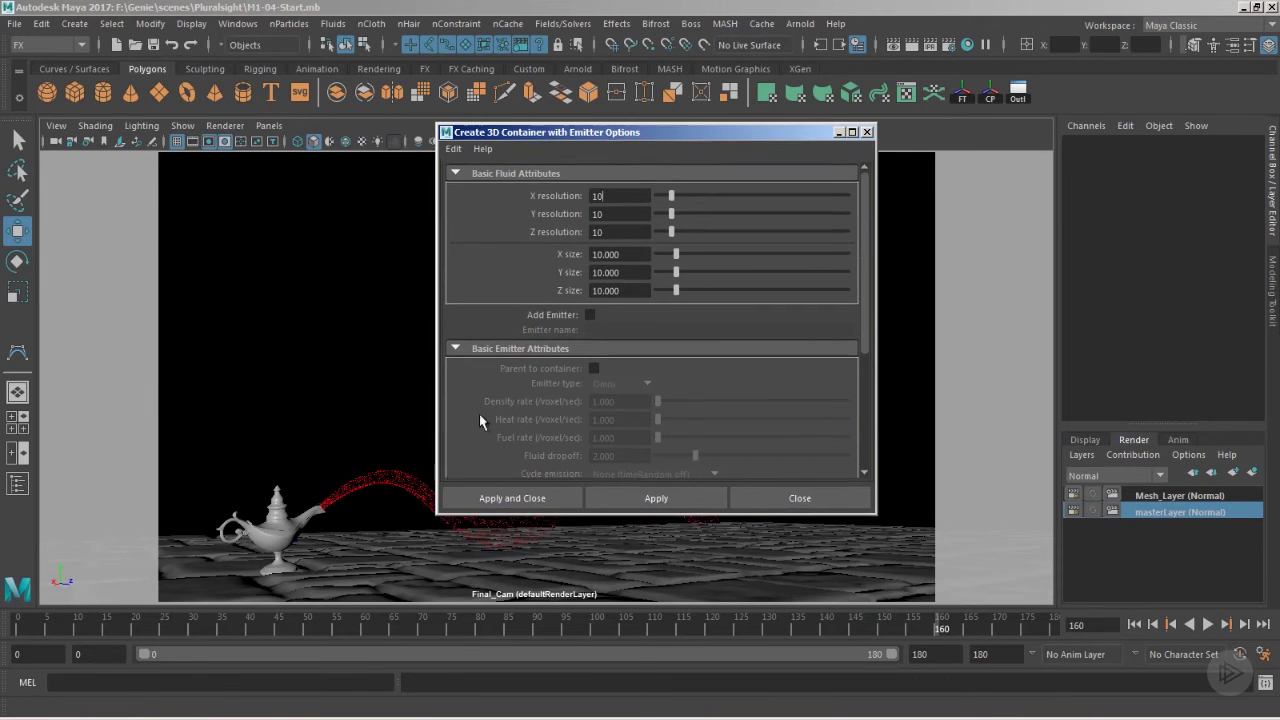
pyautogui.click(513, 498)
# Raise the fluid container to Translate Y 5.406 and view the scene through the persp camera.
pyautogui.moveTo(614, 456); pyautogui.dragTo(610, 363)
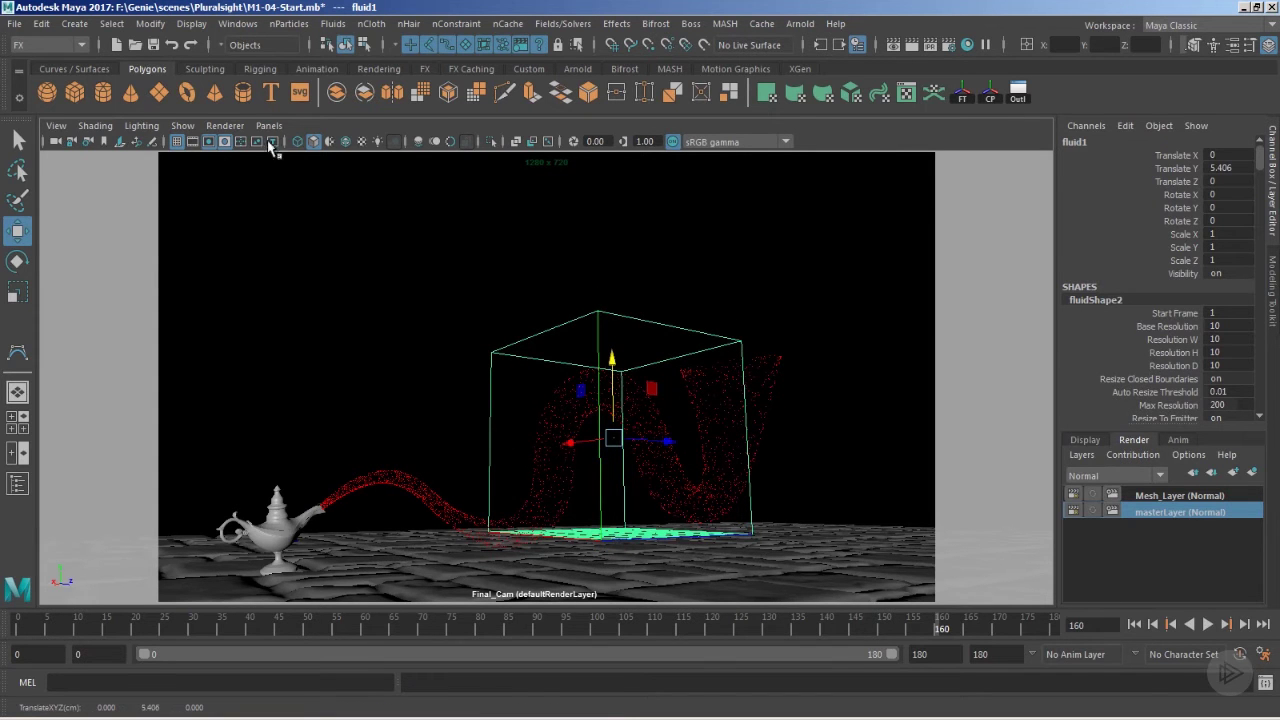
pyautogui.click(269, 126)
pyautogui.moveTo(400, 142)
pyautogui.click(465, 156)
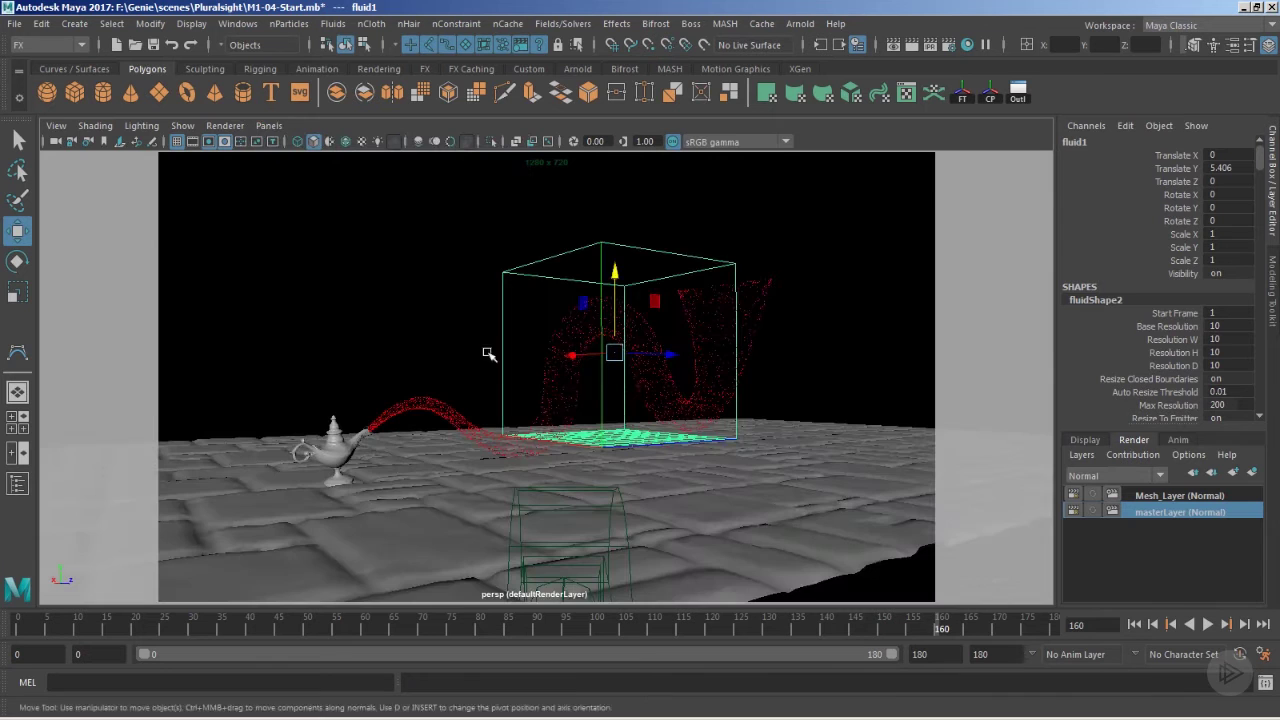
pyautogui.keyDown('alt'); pyautogui.moveTo(519, 396); pyautogui.dragTo(737, 437); pyautogui.keyUp('alt')
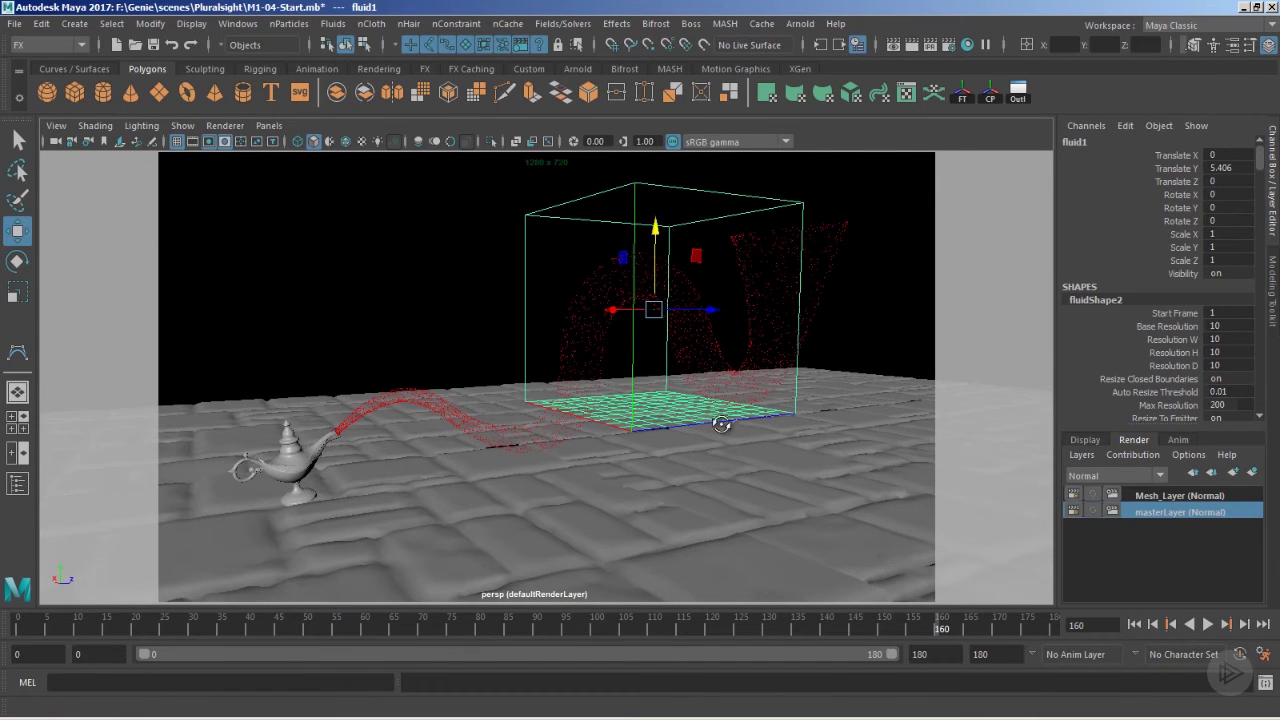
pyautogui.keyDown('alt'); pyautogui.moveTo(720, 420); pyautogui.dragTo(704, 419); pyautogui.keyUp('alt')
# Rewind to frame 0 and push the container back along Z to -13.478.
pyautogui.click(1133, 624)
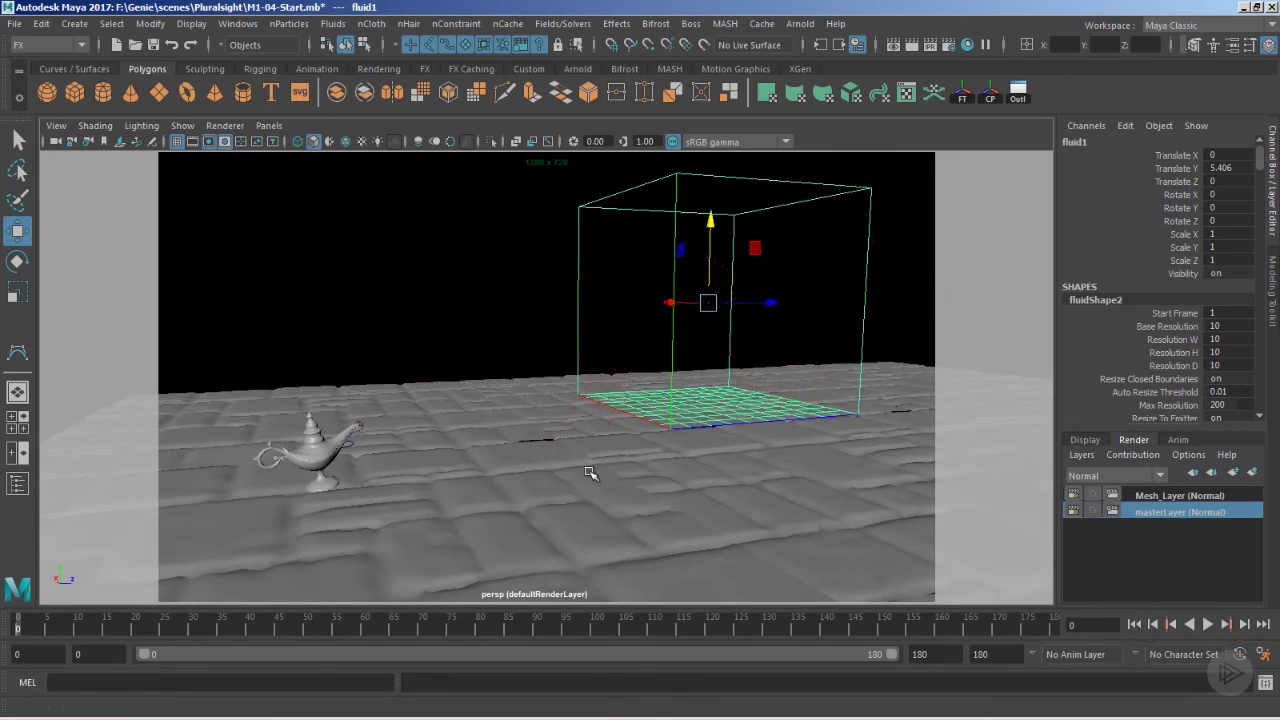
pyautogui.keyDown('alt'); pyautogui.moveTo(591, 471); pyautogui.dragTo(714, 357); pyautogui.keyUp('alt')
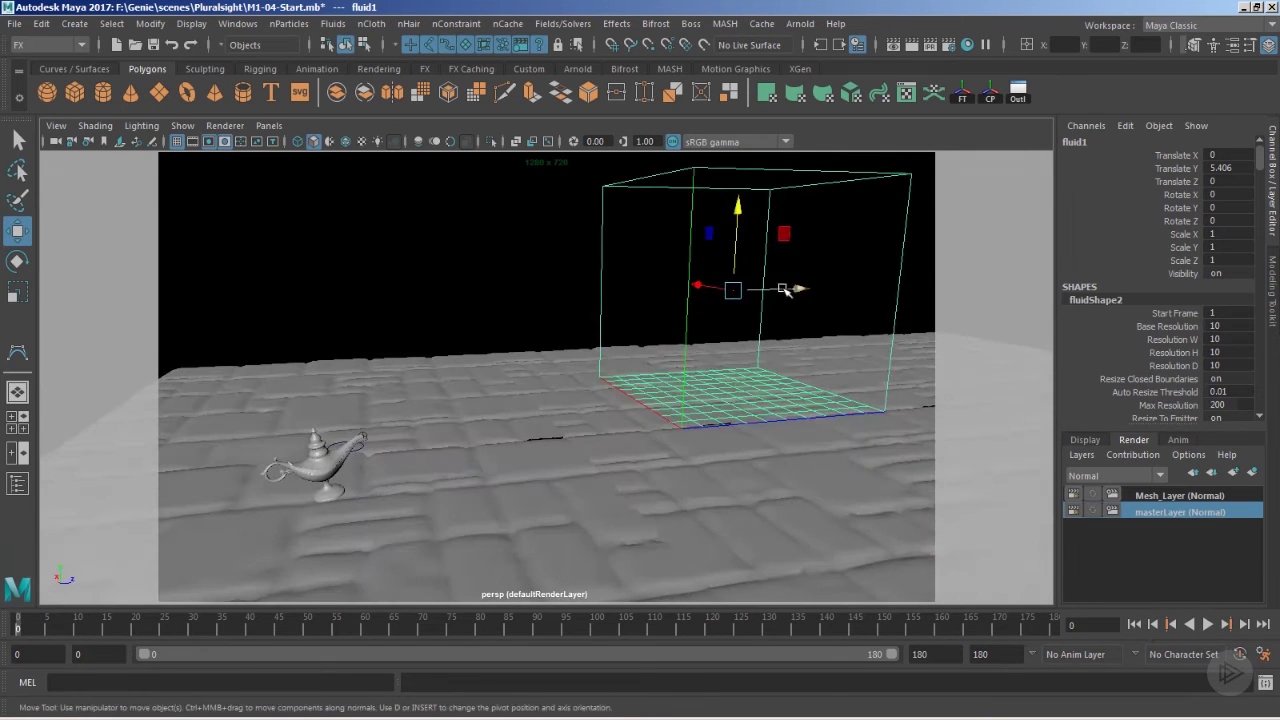
pyautogui.moveTo(766, 291); pyautogui.dragTo(619, 405)
pyautogui.moveTo(729, 367); pyautogui.dragTo(690, 368)
pyautogui.keyDown('alt'); pyautogui.moveTo(690, 368); pyautogui.dragTo(608, 420); pyautogui.keyUp('alt')
# Set the fluid container's Size to 6, 5, 6 in the Attribute Editor.
pyautogui.hotkey('ctrl', 'a')
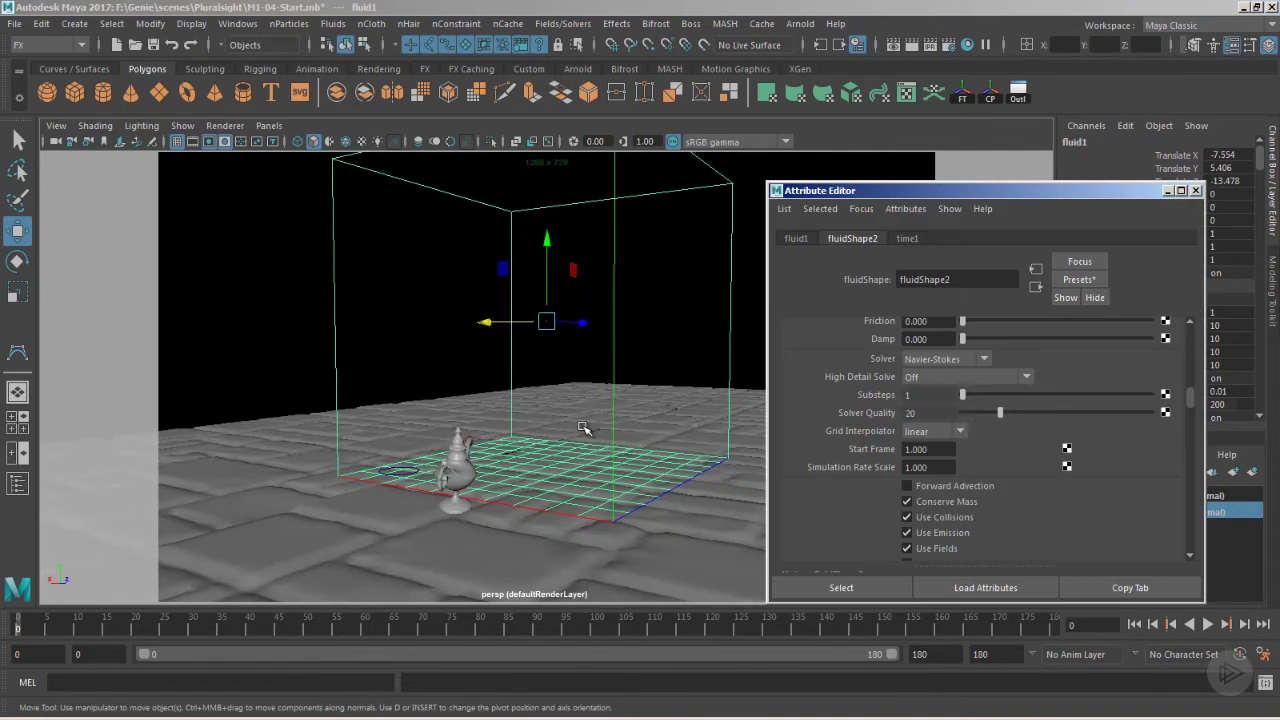
pyautogui.moveTo(1192, 404); pyautogui.dragTo(1031, 349)
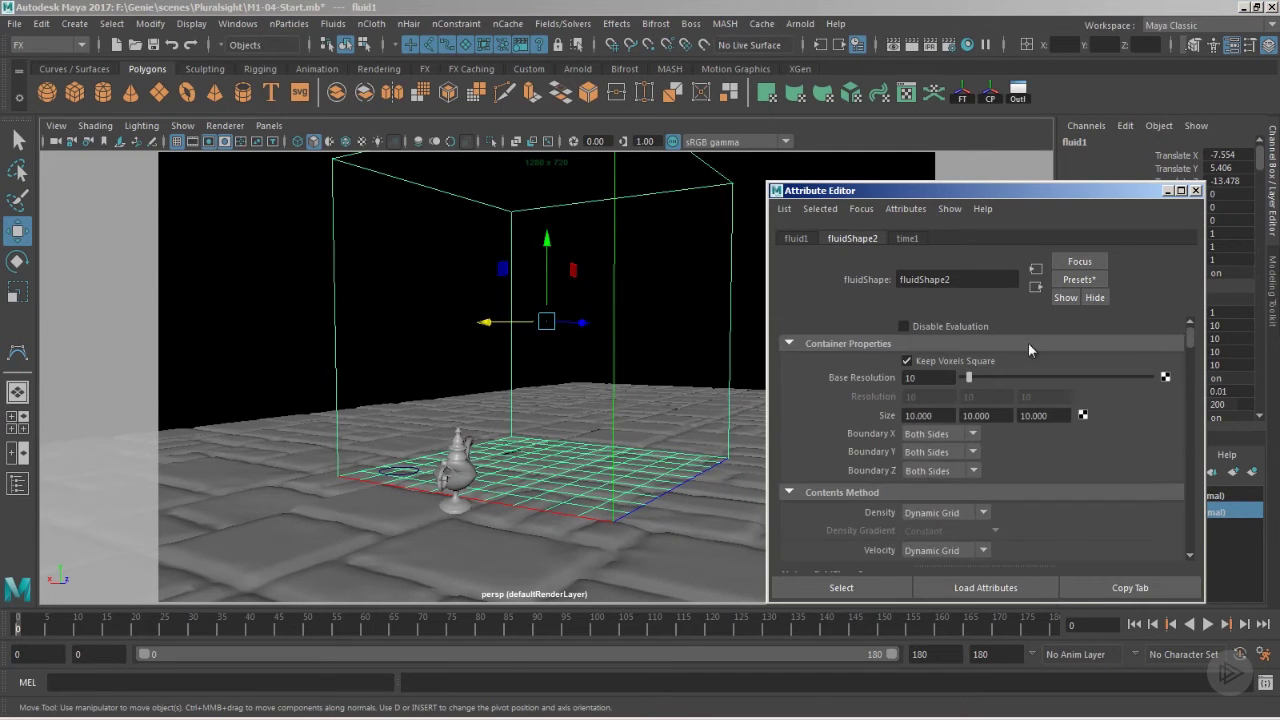
pyautogui.moveTo(980, 192); pyautogui.dragTo(1007, 140)
pyautogui.keyDown('alt'); pyautogui.moveTo(563, 374); pyautogui.dragTo(612, 354); pyautogui.keyUp('alt')
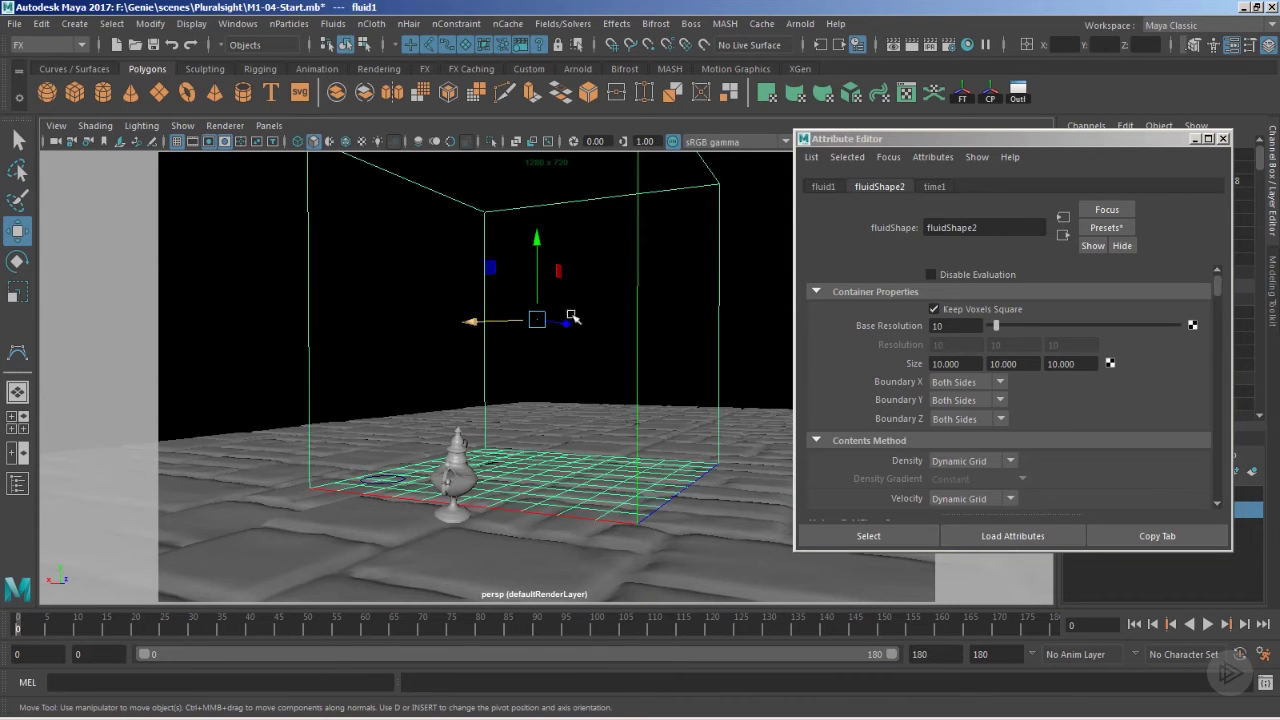
pyautogui.doubleClick(969, 363)
pyautogui.write('6')
pyautogui.press('Return')
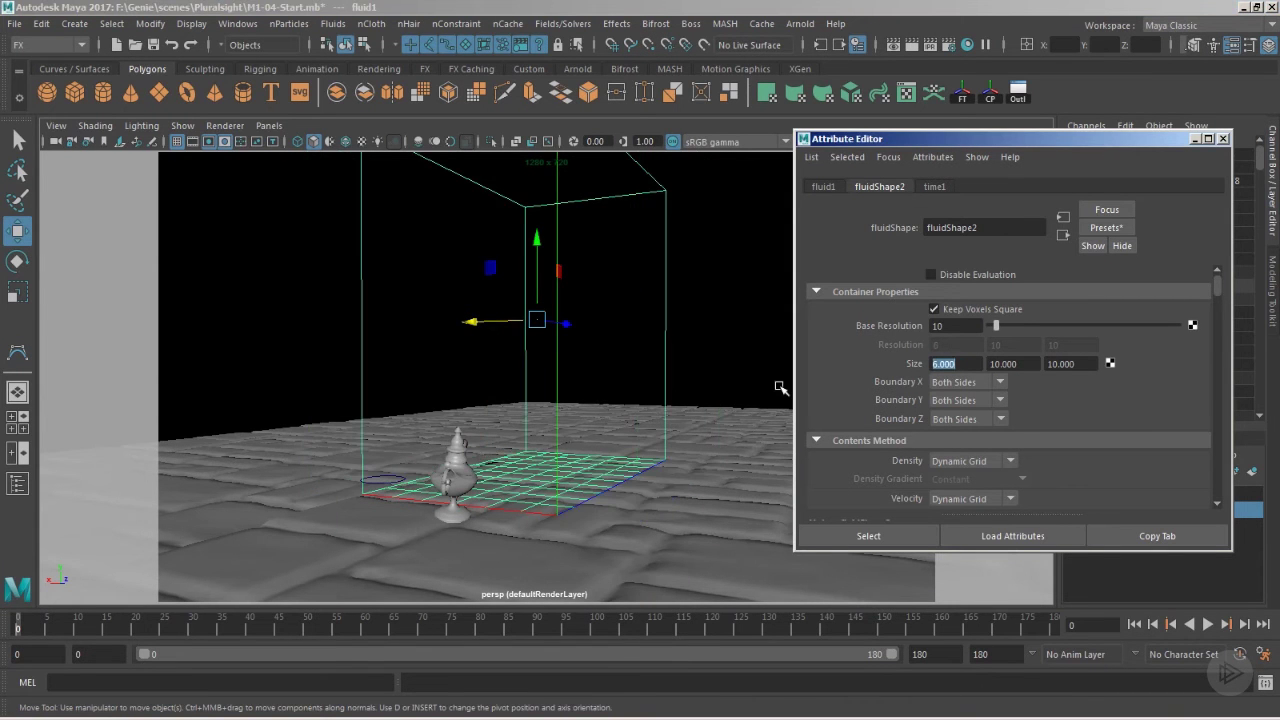
pyautogui.keyDown('alt'); pyautogui.moveTo(634, 450); pyautogui.dragTo(586, 457); pyautogui.keyUp('alt')
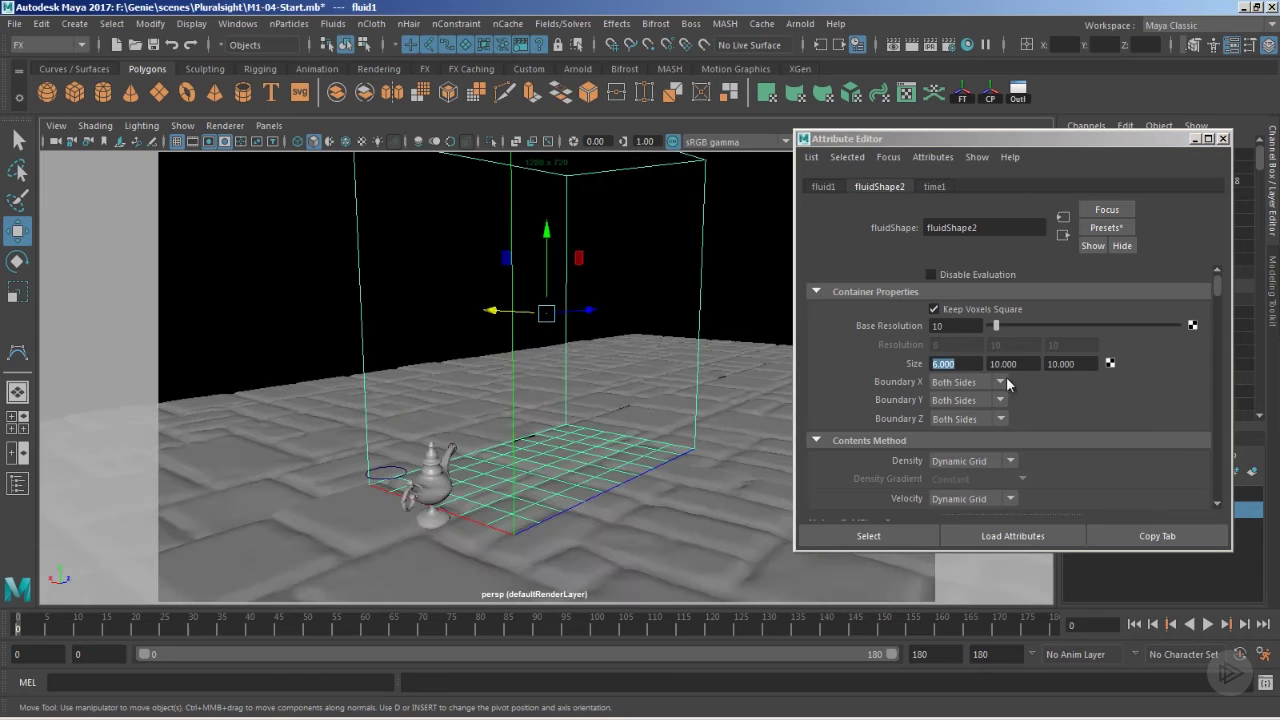
pyautogui.press('Tab')
pyautogui.write('5')
pyautogui.press('Return')
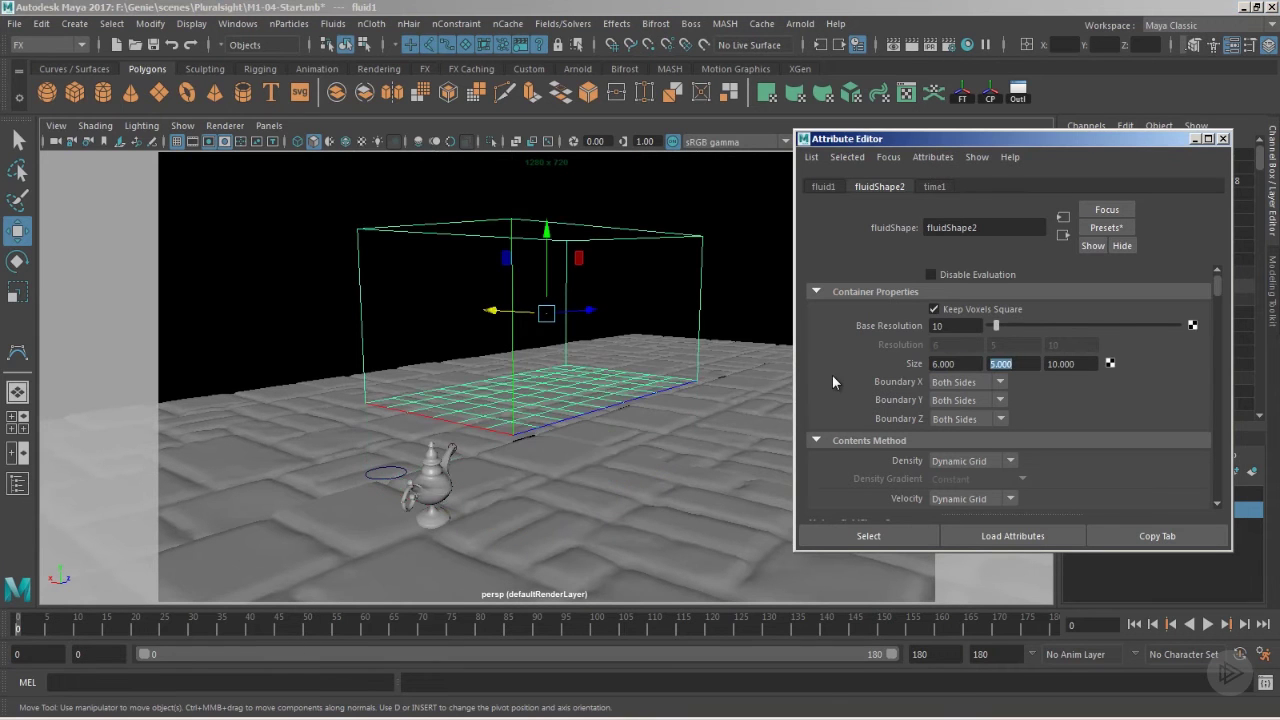
pyautogui.press('Tab')
pyautogui.write('6')
pyautogui.press('Return')
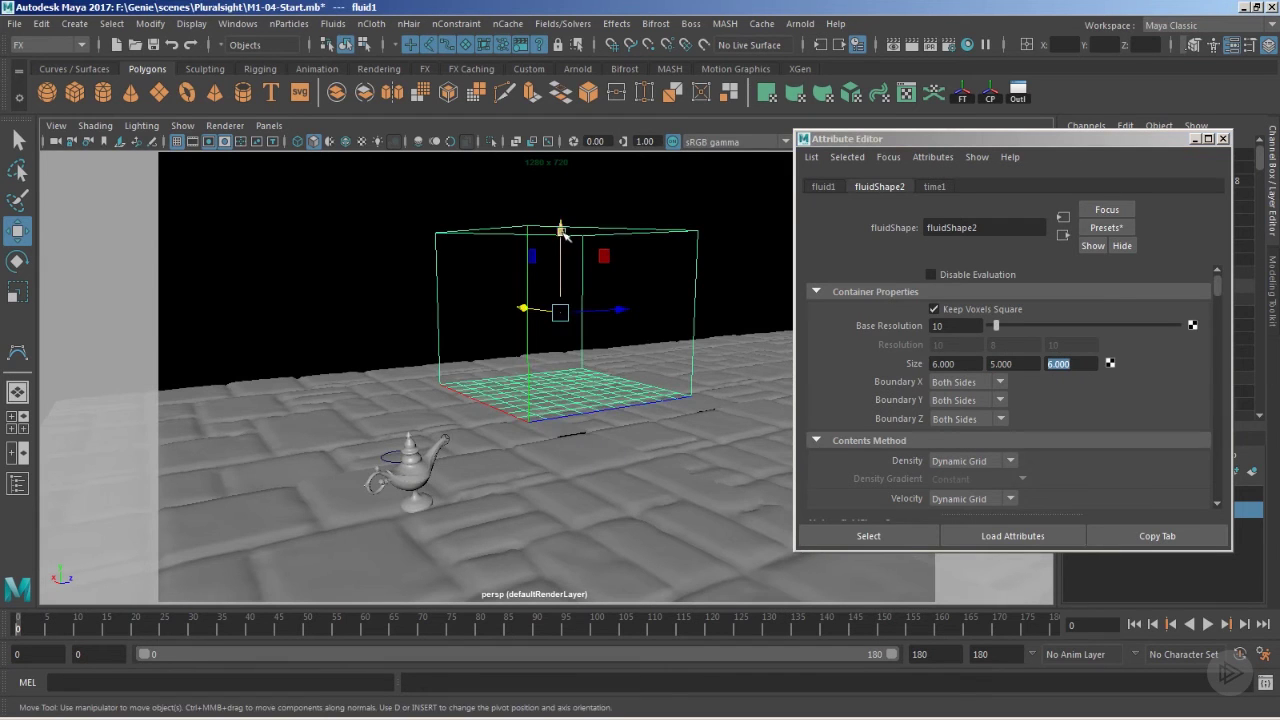
# Move the container down and sideways until the lamp sits inside it near its base.
pyautogui.moveTo(560, 229); pyautogui.dragTo(557, 322)
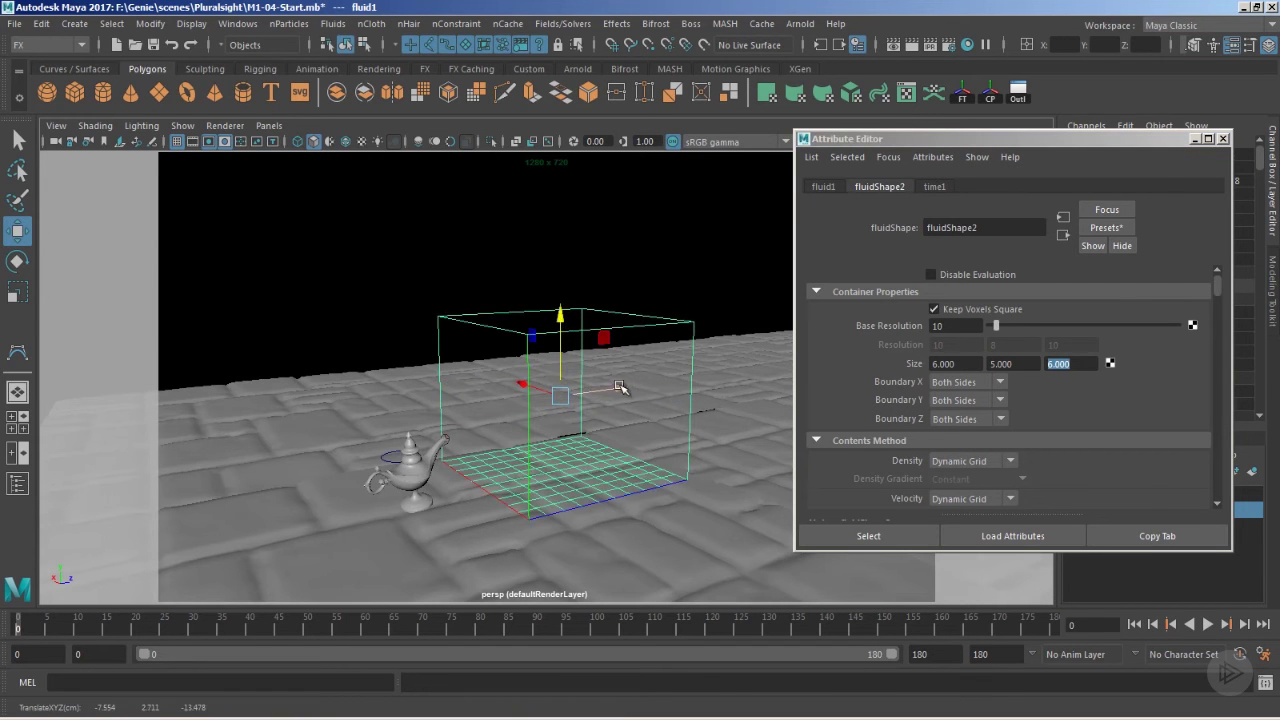
pyautogui.keyDown('alt'); pyautogui.moveTo(611, 391); pyautogui.dragTo(640, 420); pyautogui.keyUp('alt')
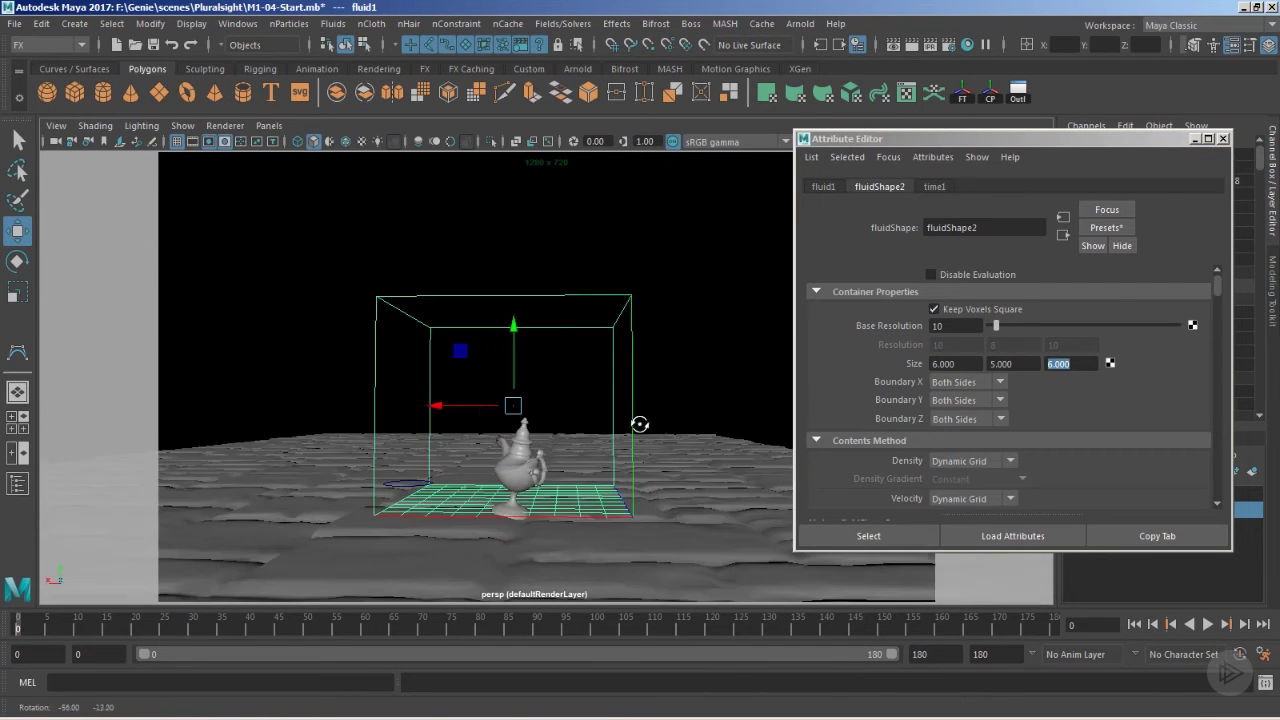
pyautogui.moveTo(436, 409); pyautogui.dragTo(515, 470)
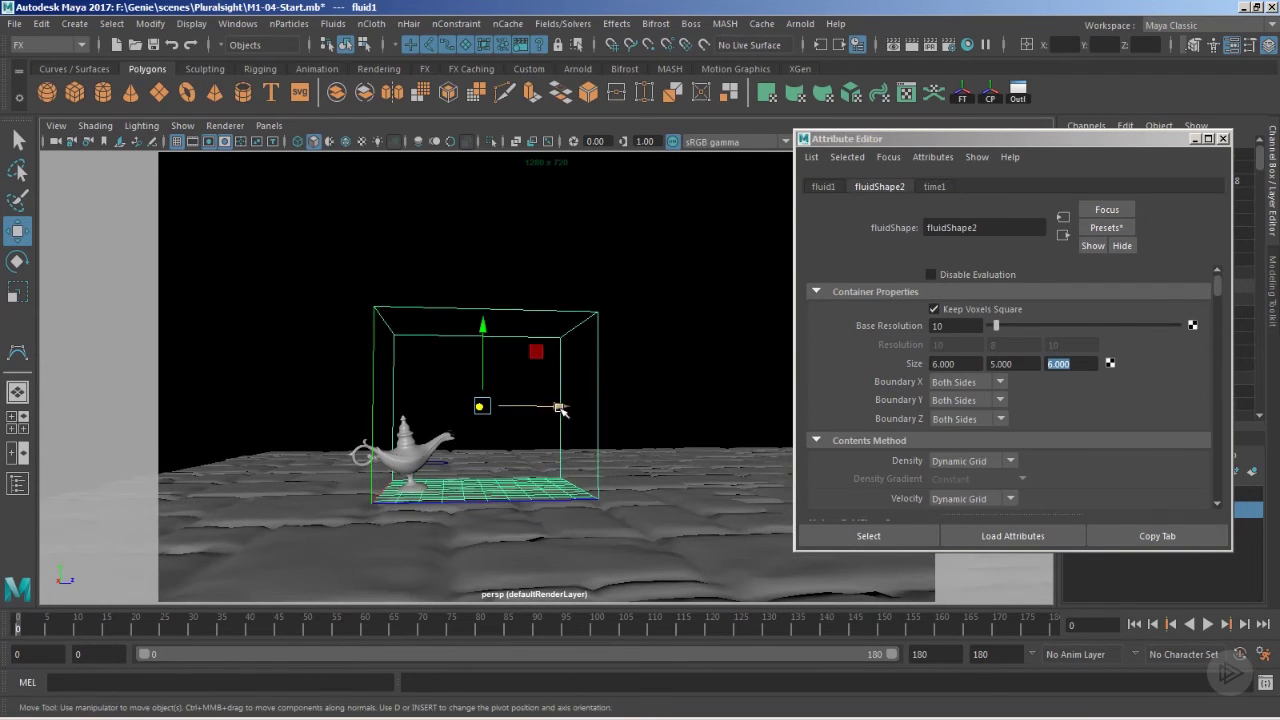
pyautogui.moveTo(560, 410); pyautogui.dragTo(737, 433)
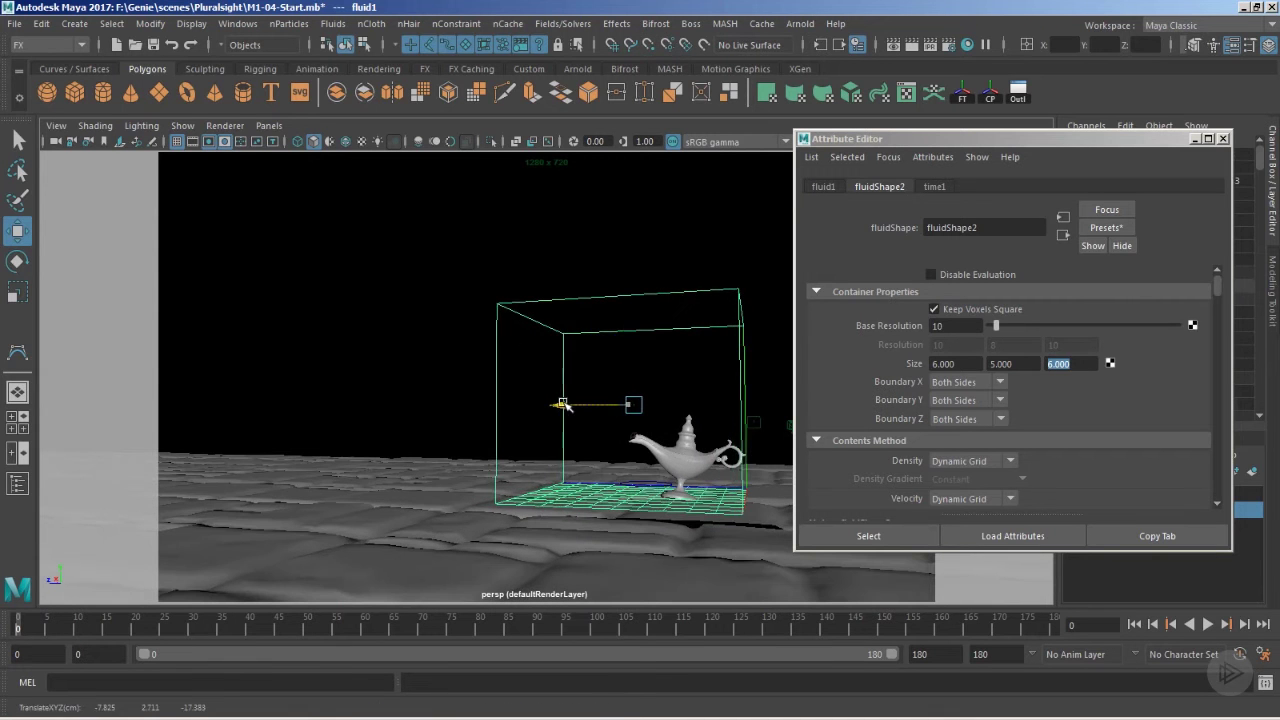
pyautogui.keyDown('alt'); pyautogui.moveTo(557, 403); pyautogui.dragTo(465, 470); pyautogui.keyUp('alt')
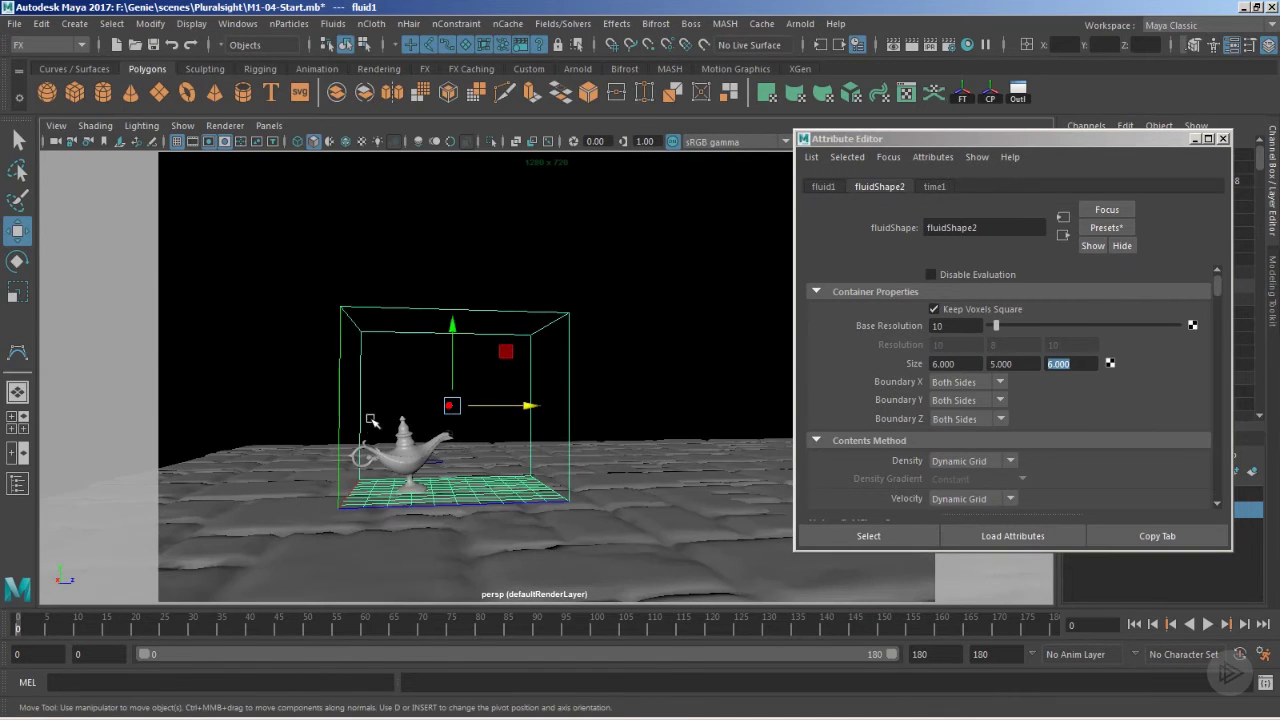
pyautogui.keyDown('alt'); pyautogui.moveTo(352, 386); pyautogui.dragTo(407, 410); pyautogui.keyUp('alt')
pyautogui.keyDown('alt'); pyautogui.moveTo(510, 433); pyautogui.dragTo(581, 435); pyautogui.keyUp('alt')
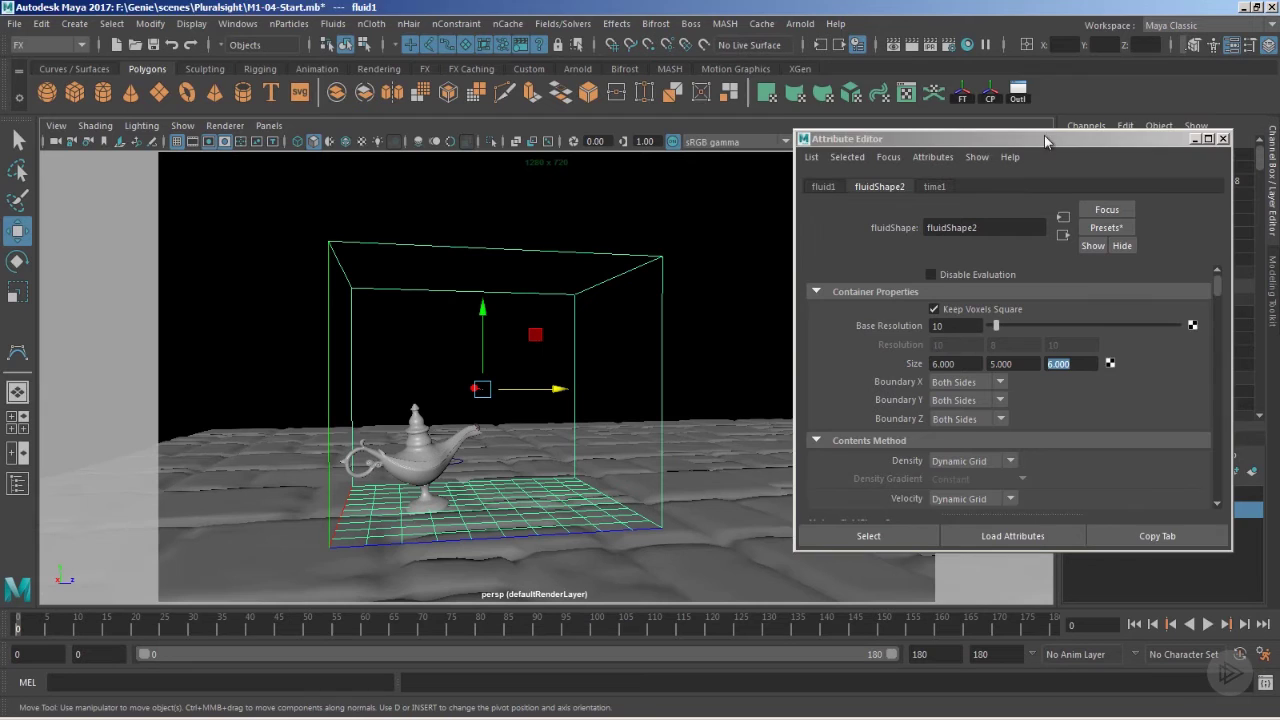
# Set Base Resolution to 60, giving a 60 × 50 × 60 voxel grid around the lamp.
pyautogui.moveTo(1045, 141); pyautogui.dragTo(1004, 84)
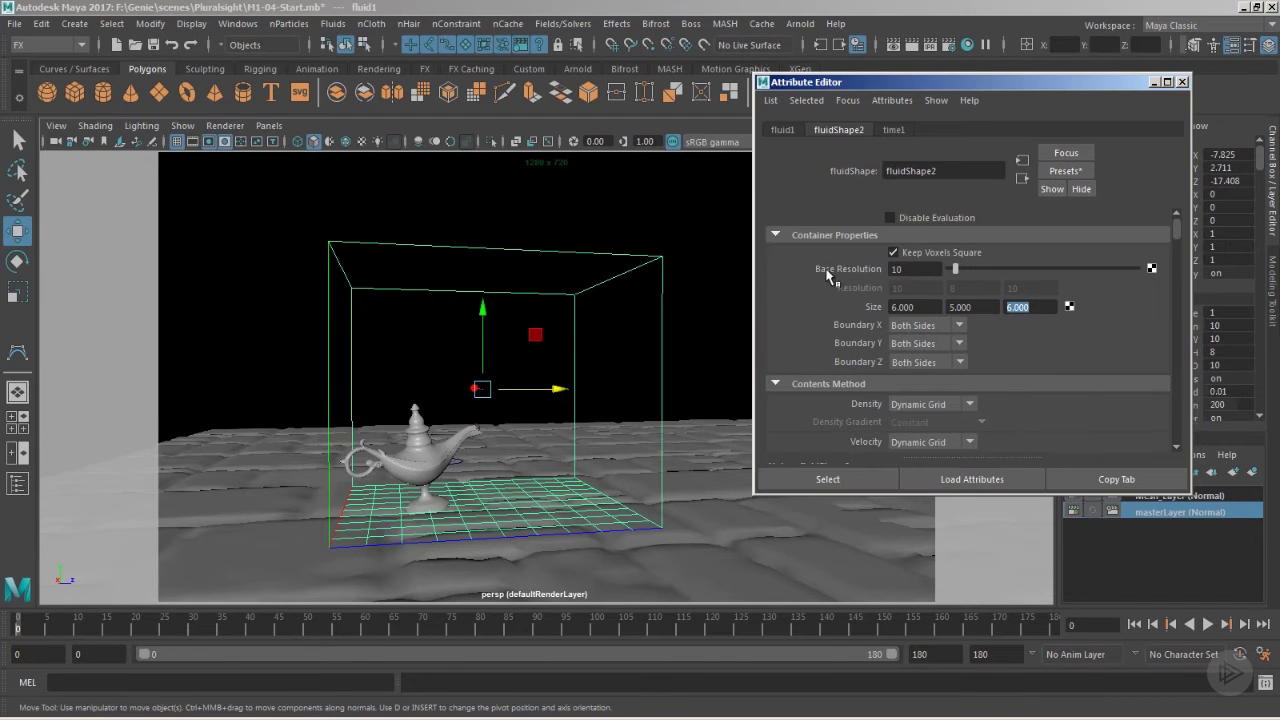
pyautogui.doubleClick(896, 268)
pyautogui.write('60')
pyautogui.press('Return')
pyautogui.keyDown('alt'); pyautogui.moveTo(554, 388); pyautogui.dragTo(537, 421, button='middle'); pyautogui.keyUp('alt')
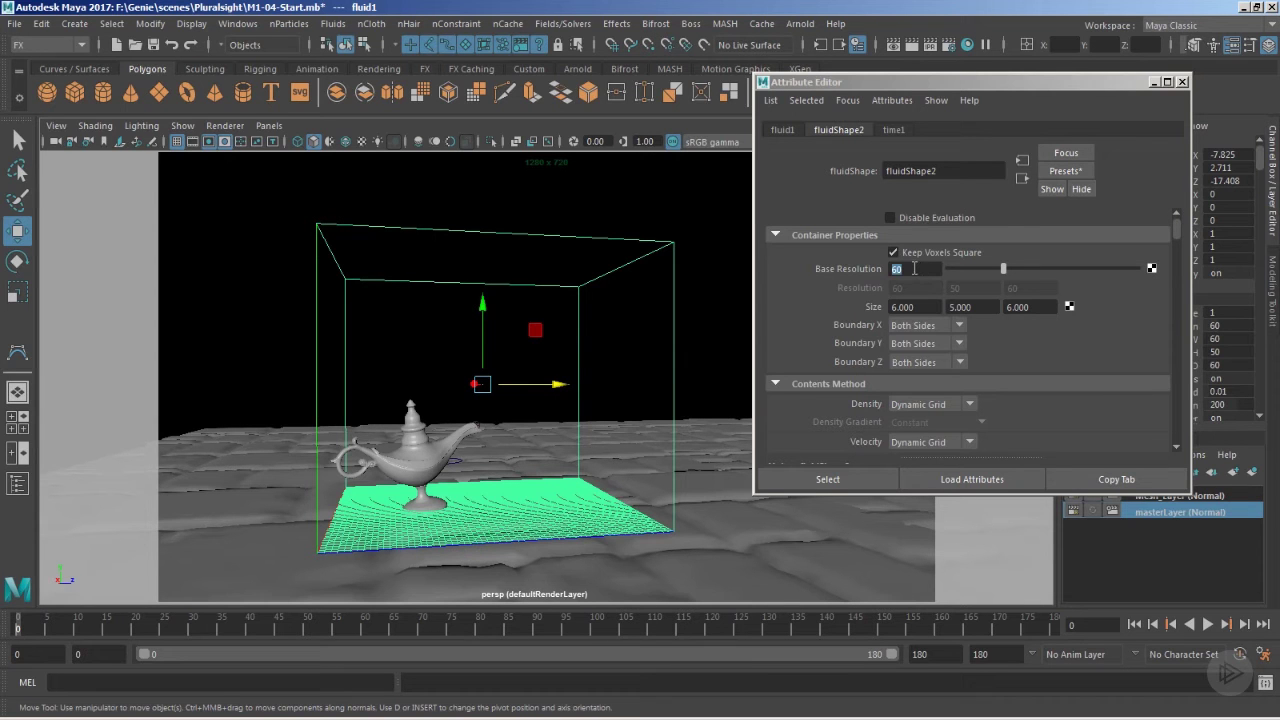
pyautogui.scroll(3, 531, 495)
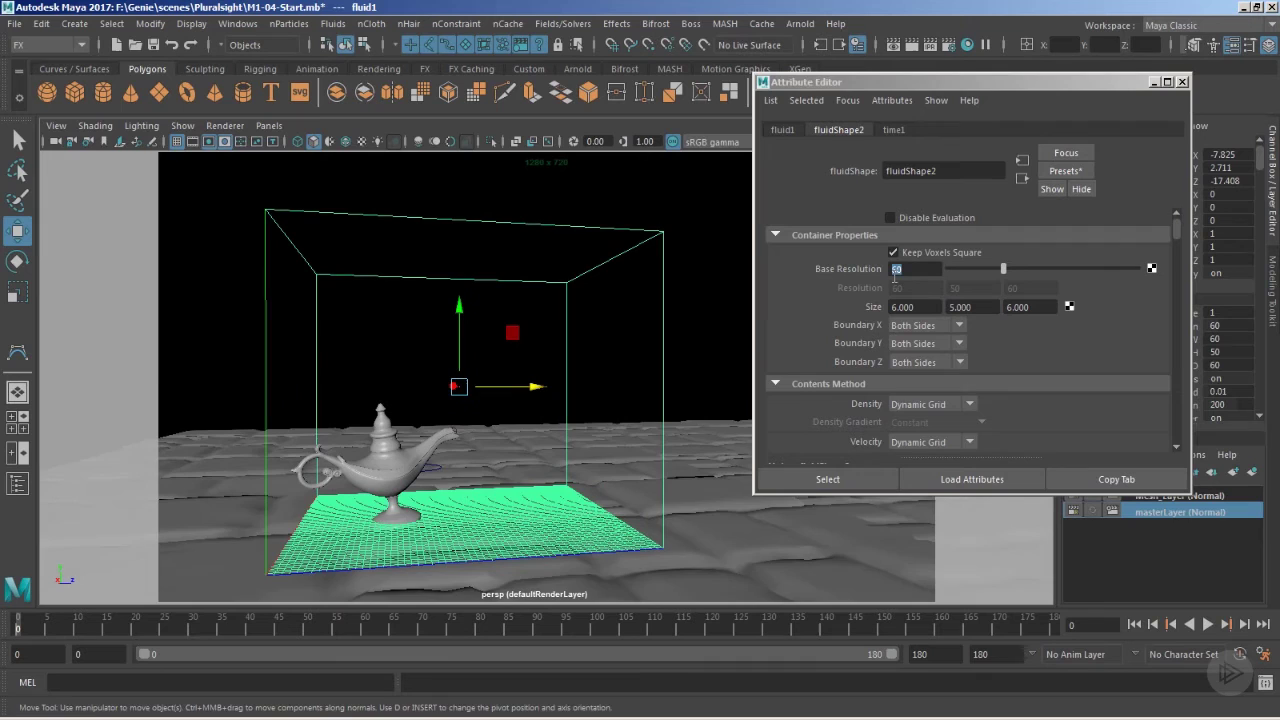
pyautogui.keyDown('alt'); pyautogui.moveTo(616, 408); pyautogui.dragTo(560, 466); pyautogui.keyUp('alt')
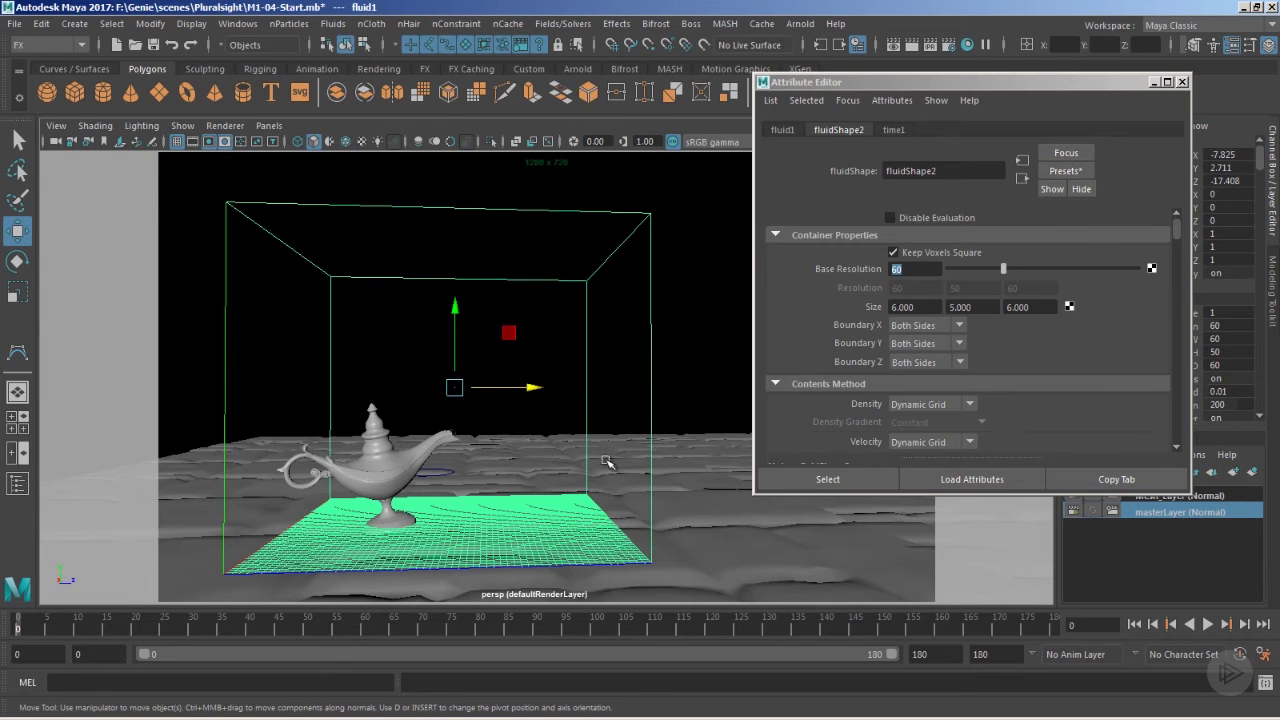
pyautogui.keyDown('alt'); pyautogui.moveTo(606, 462); pyautogui.dragTo(503, 478); pyautogui.keyUp('alt')
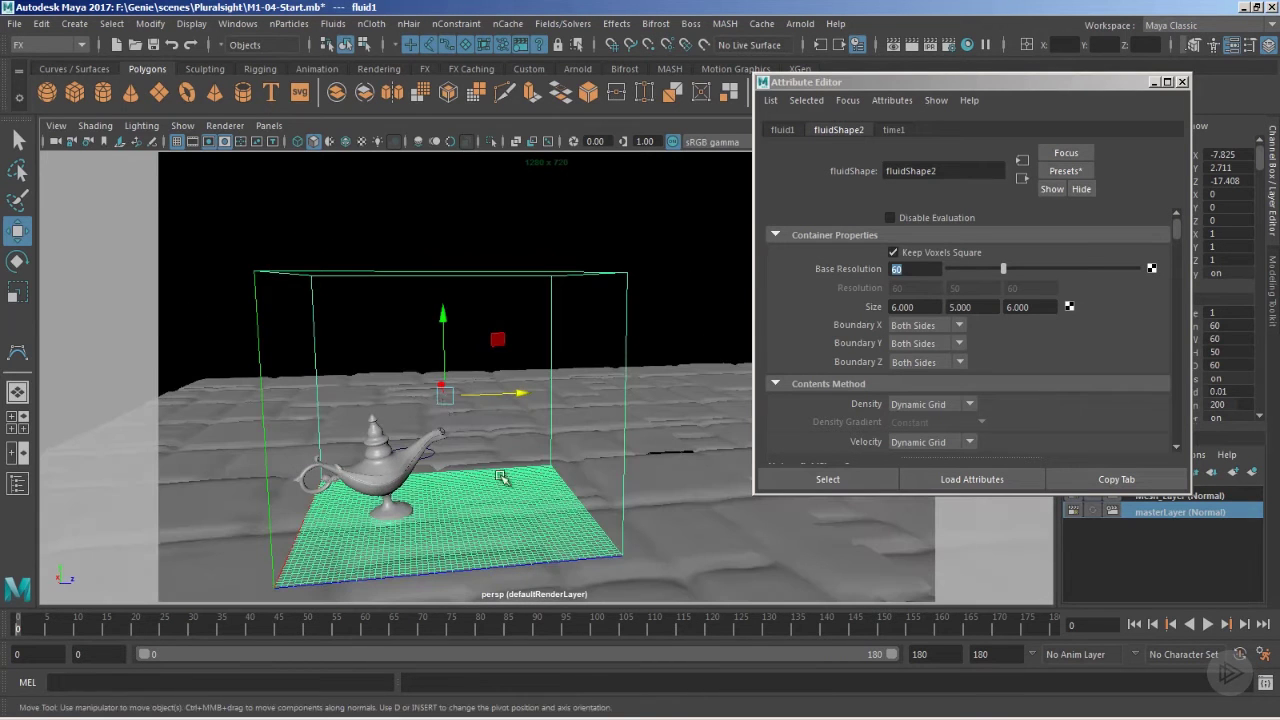
# Set Boundary X to None and narrow the container's X size to 5.
pyautogui.click(945, 326)
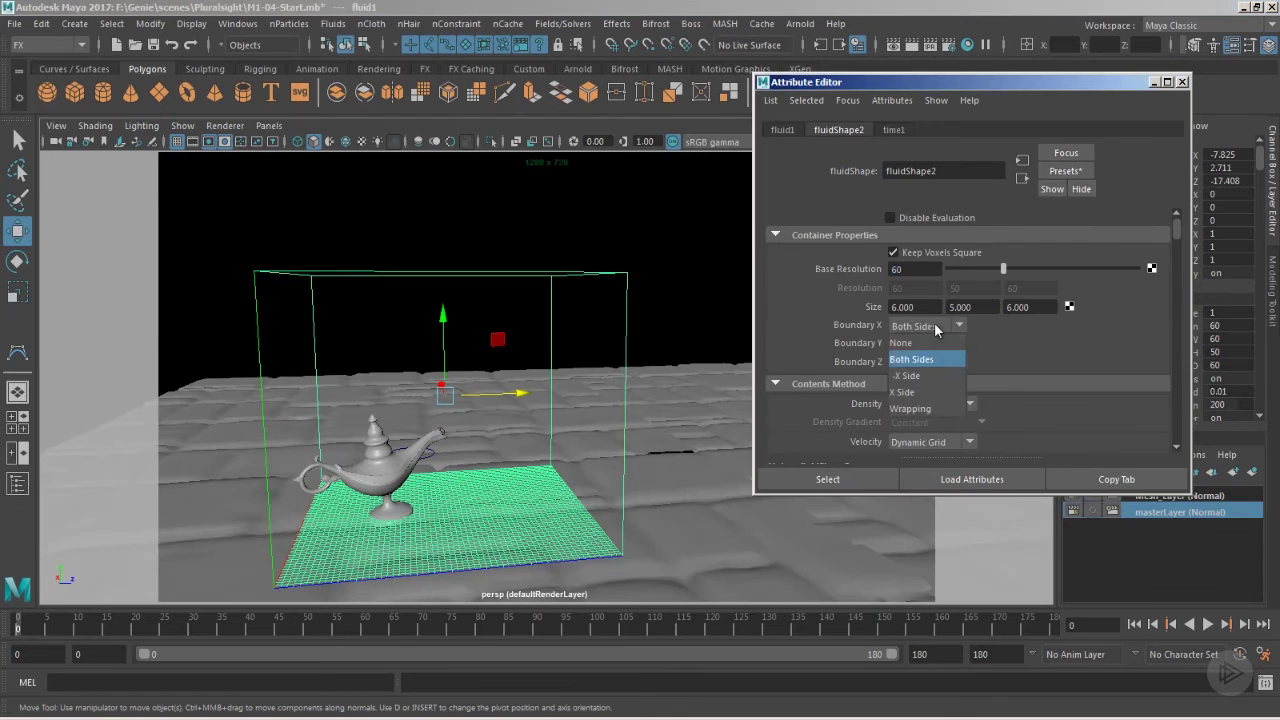
pyautogui.click(901, 342)
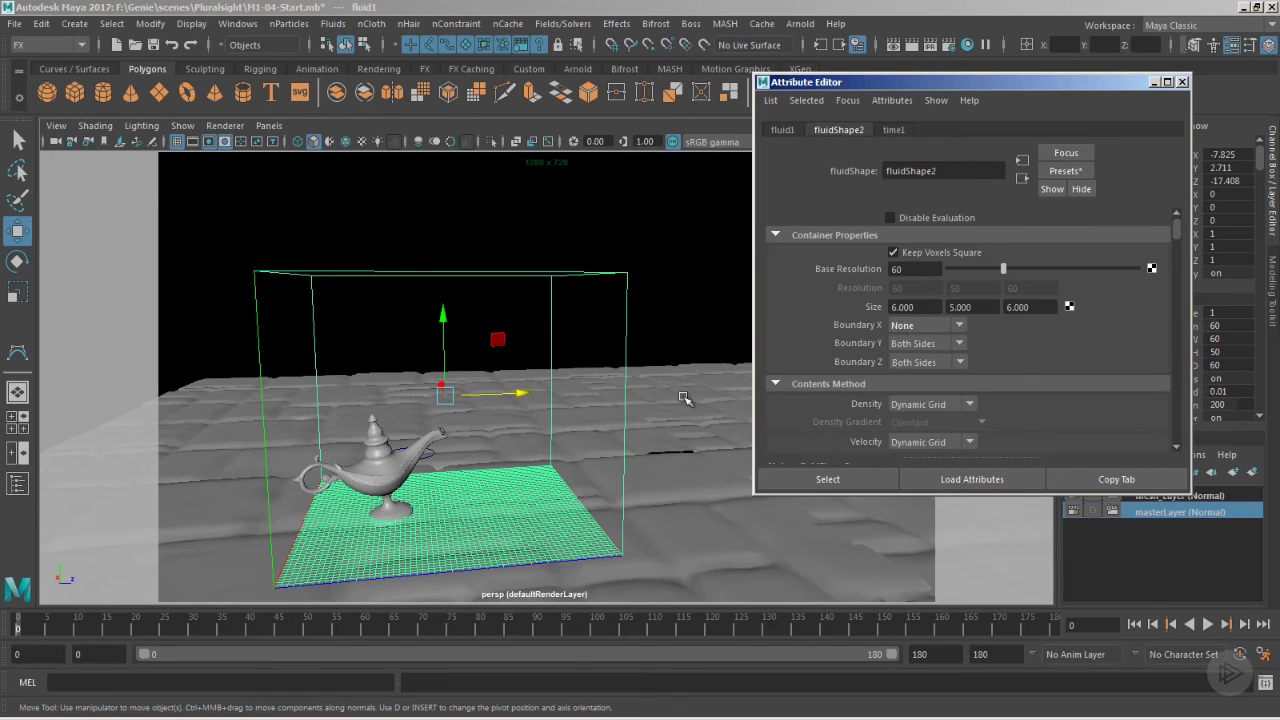
pyautogui.keyDown('alt'); pyautogui.moveTo(640, 420); pyautogui.dragTo(505, 385); pyautogui.keyUp('alt')
pyautogui.keyDown('alt'); pyautogui.moveTo(593, 390); pyautogui.dragTo(600, 430); pyautogui.keyUp('alt')
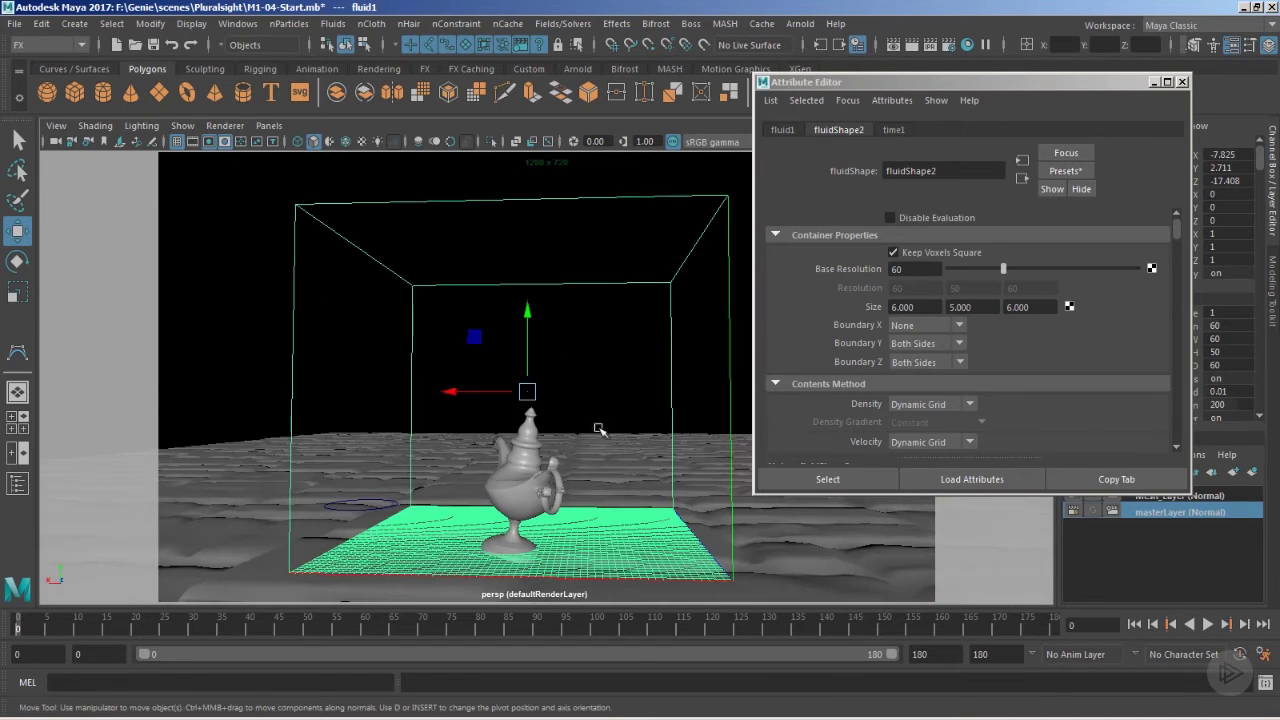
pyautogui.press('Return')
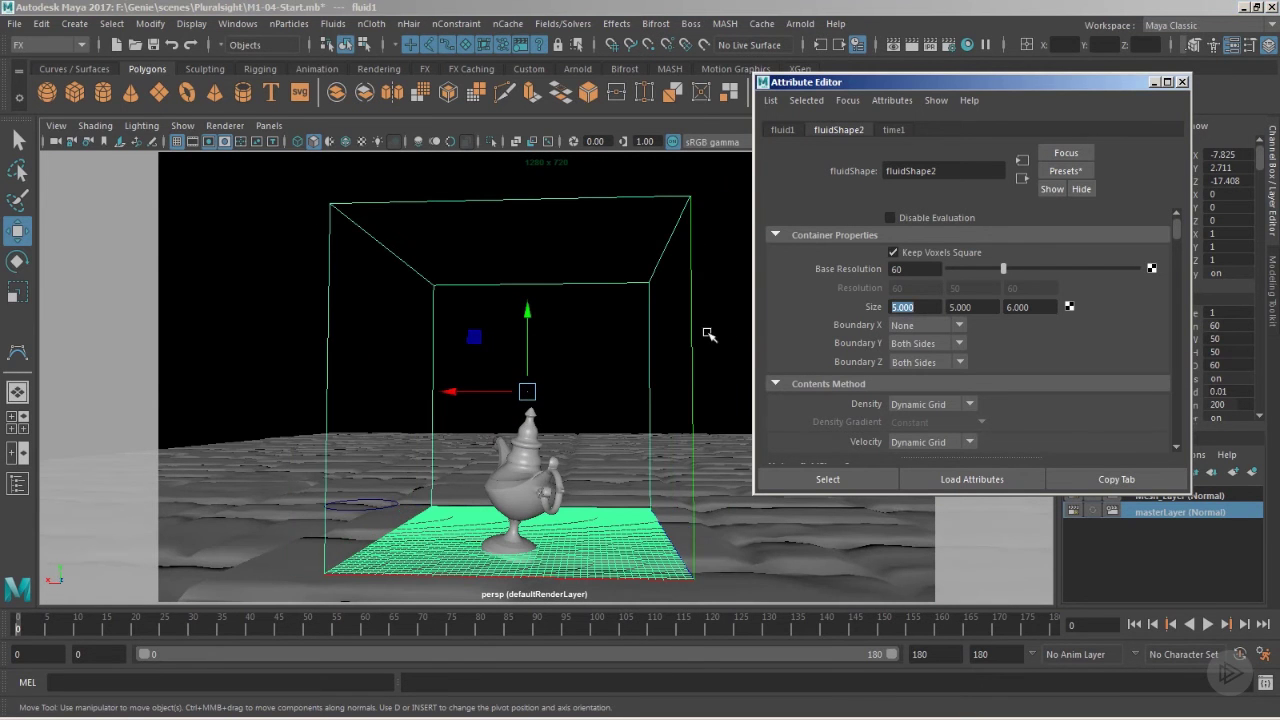
pyautogui.moveTo(677, 380)
pyautogui.keyDown('alt'); pyautogui.mouseDown()
pyautogui.moveTo(521, 386)
pyautogui.moveTo(560, 443)
pyautogui.moveTo(665, 400)
pyautogui.mouseUp(); pyautogui.keyUp('alt')
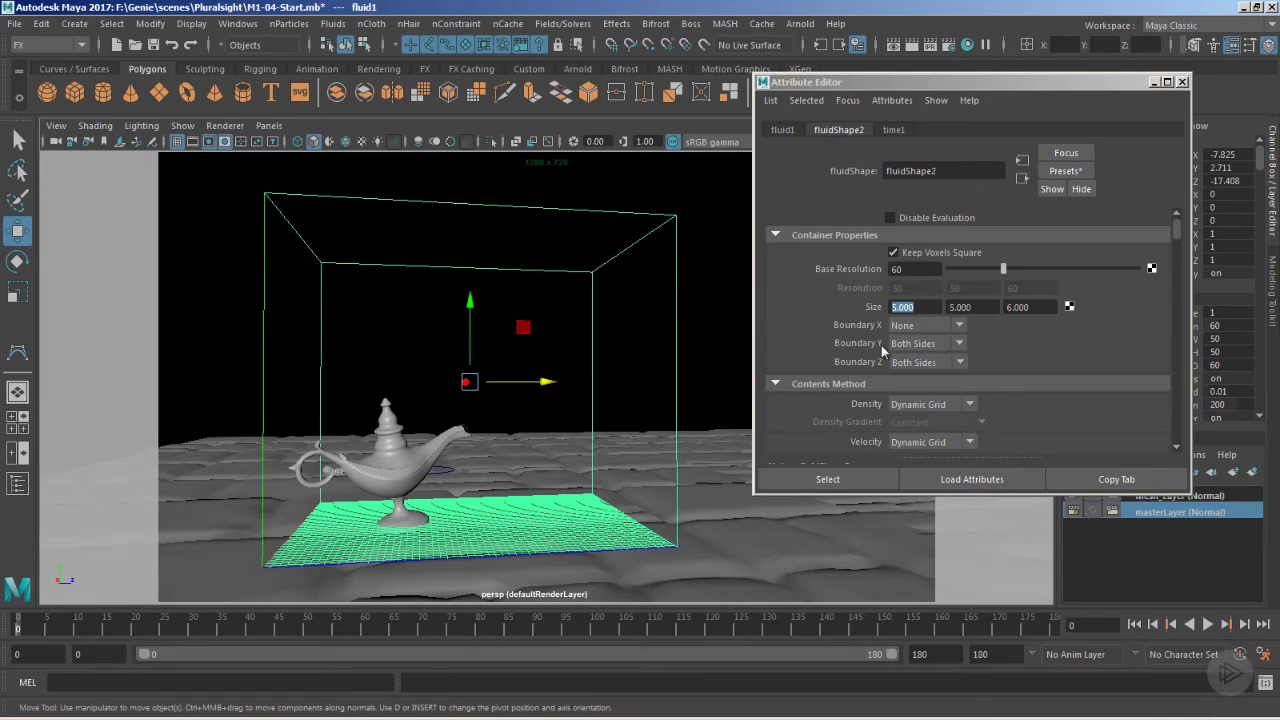
# Set Boundary Y to -Y Side and Boundary Z to -Z Side.
pyautogui.click(925, 343)
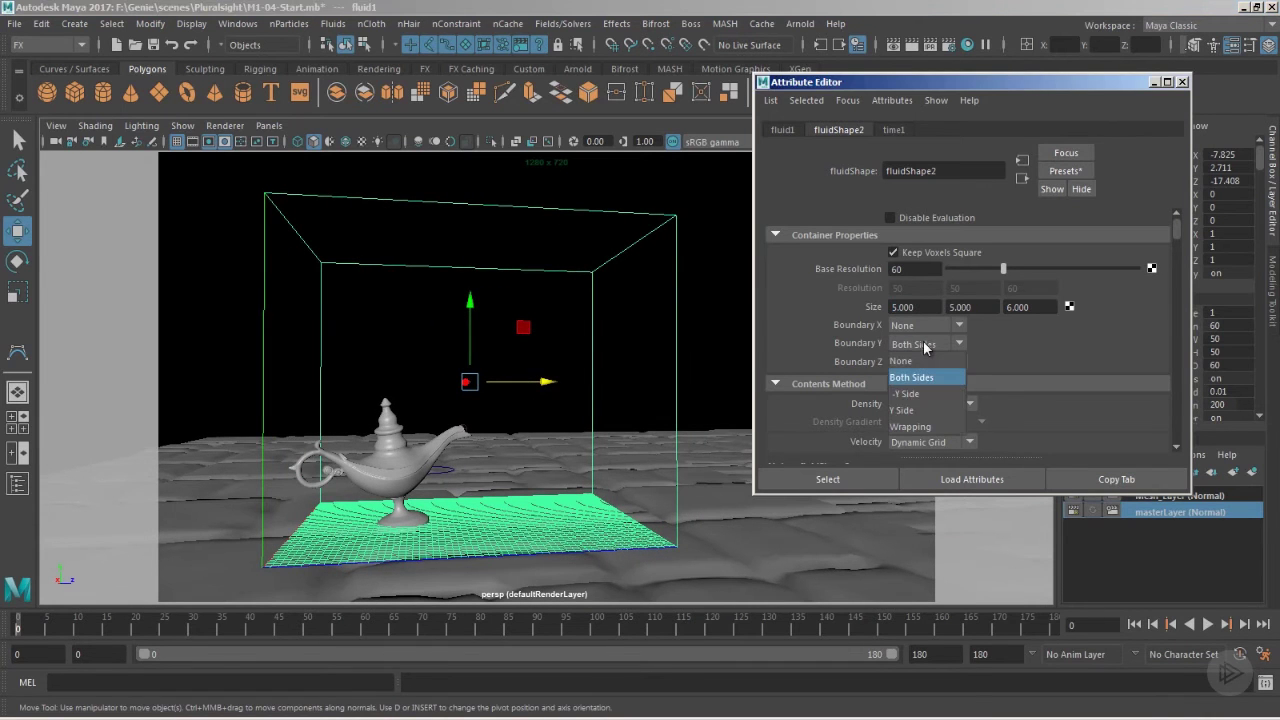
pyautogui.click(919, 395)
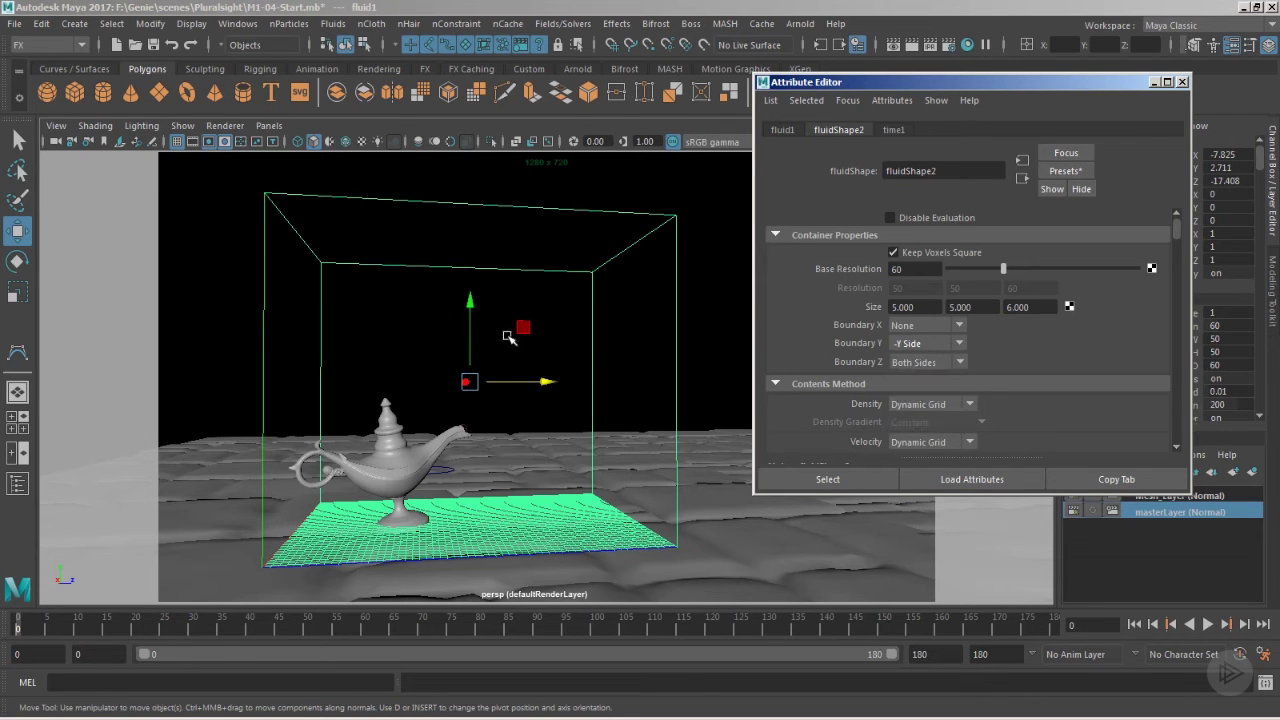
pyautogui.click(590, 334)
pyautogui.hotkey('ctrl', 'z')
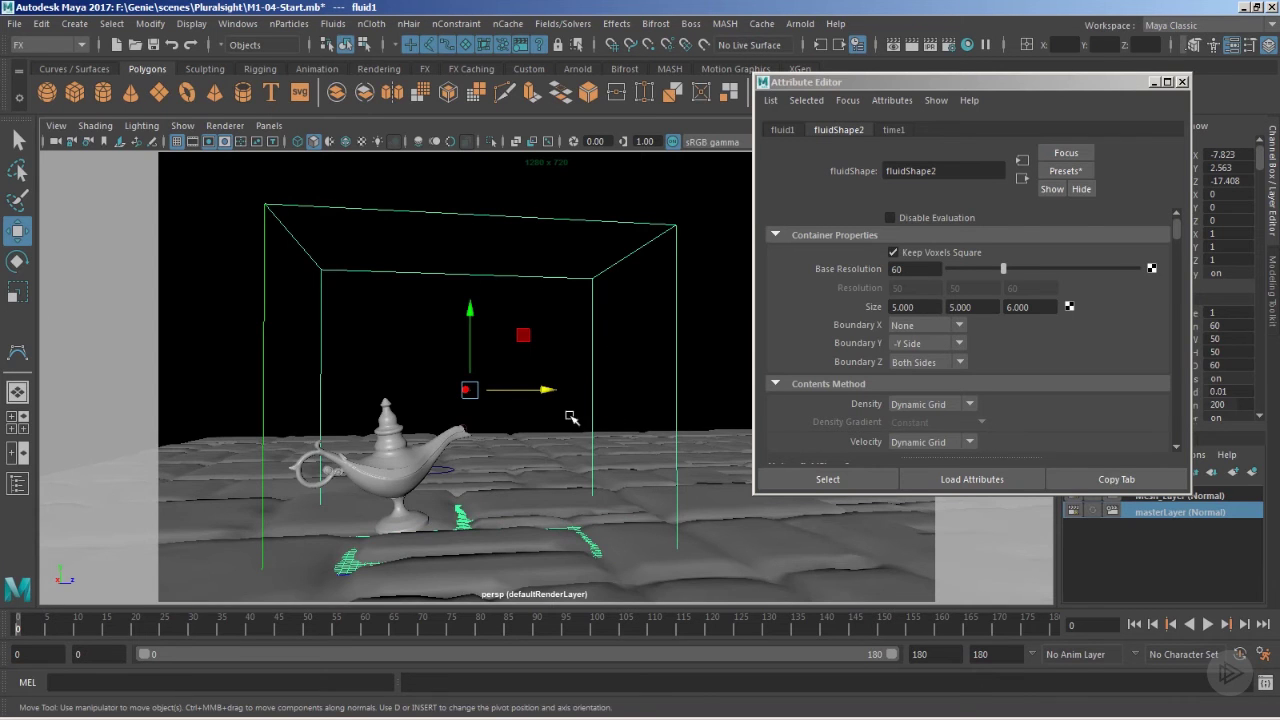
pyautogui.click(933, 362)
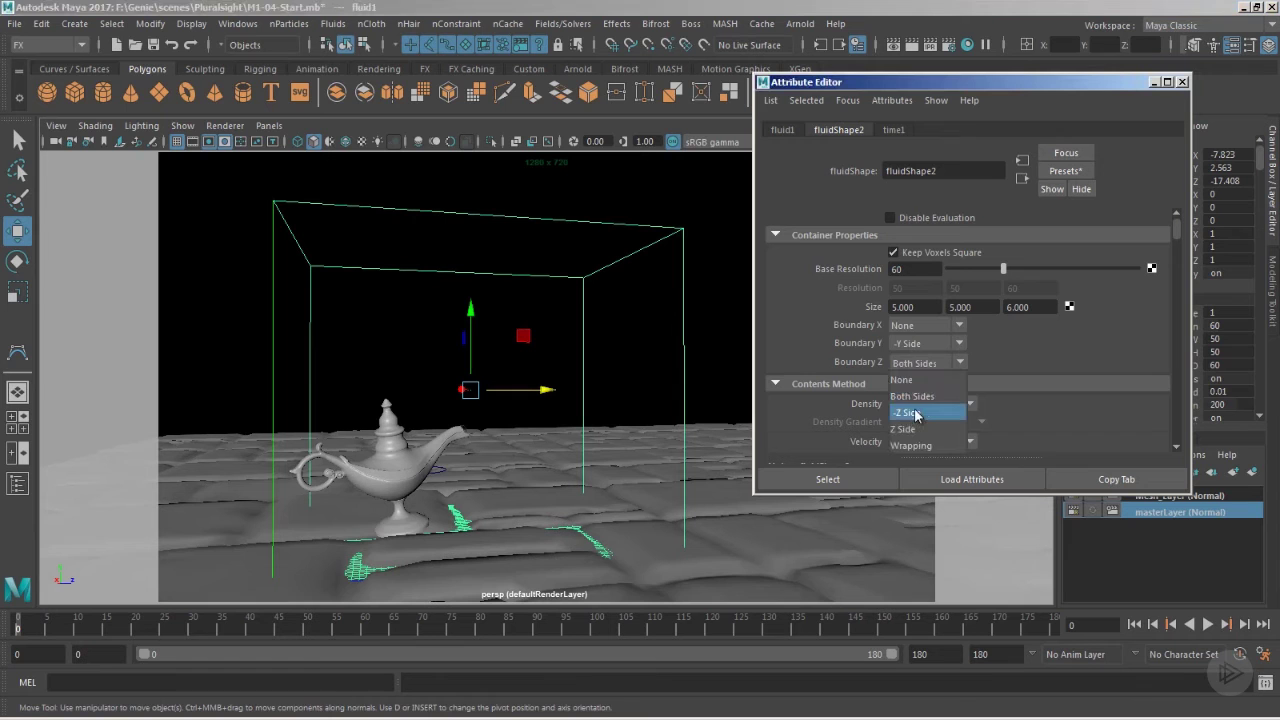
pyautogui.click(910, 408)
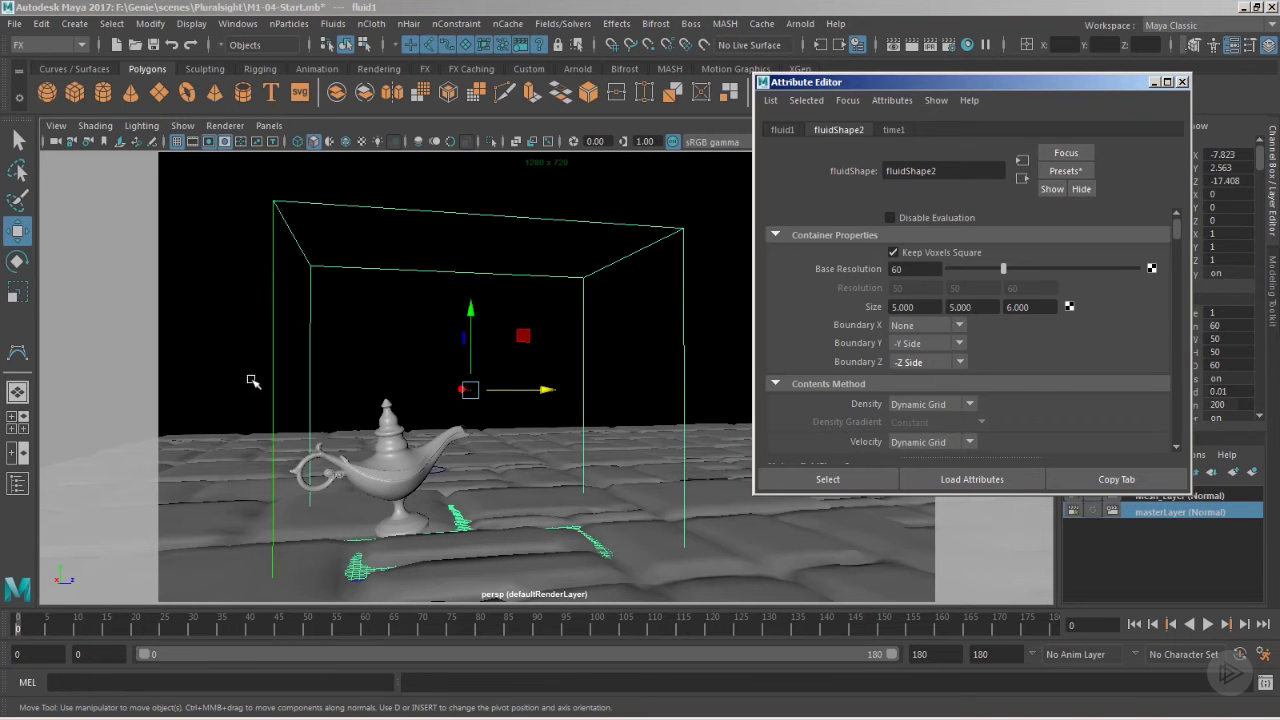
pyautogui.keyDown('alt'); pyautogui.moveTo(472, 408); pyautogui.dragTo(640, 429); pyautogui.keyUp('alt')
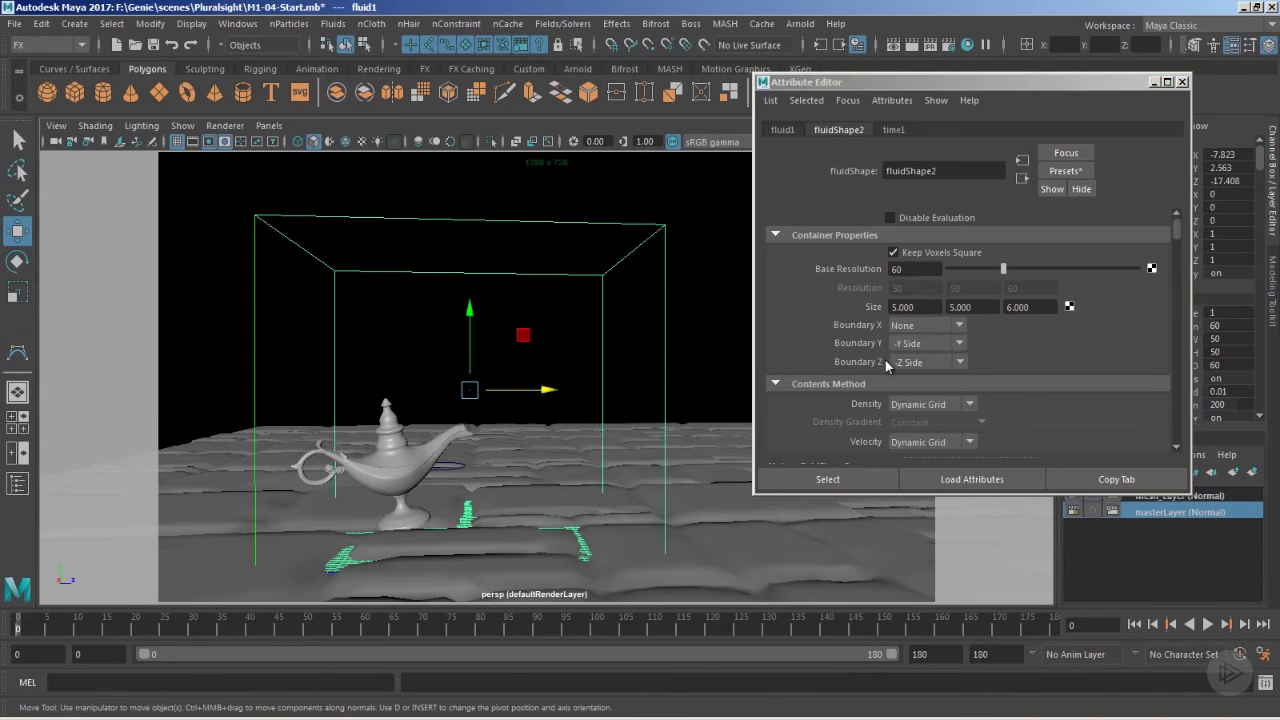
# In the Display section, change Boundary Draw to Bounding box.
pyautogui.scroll(-2, 885, 362)
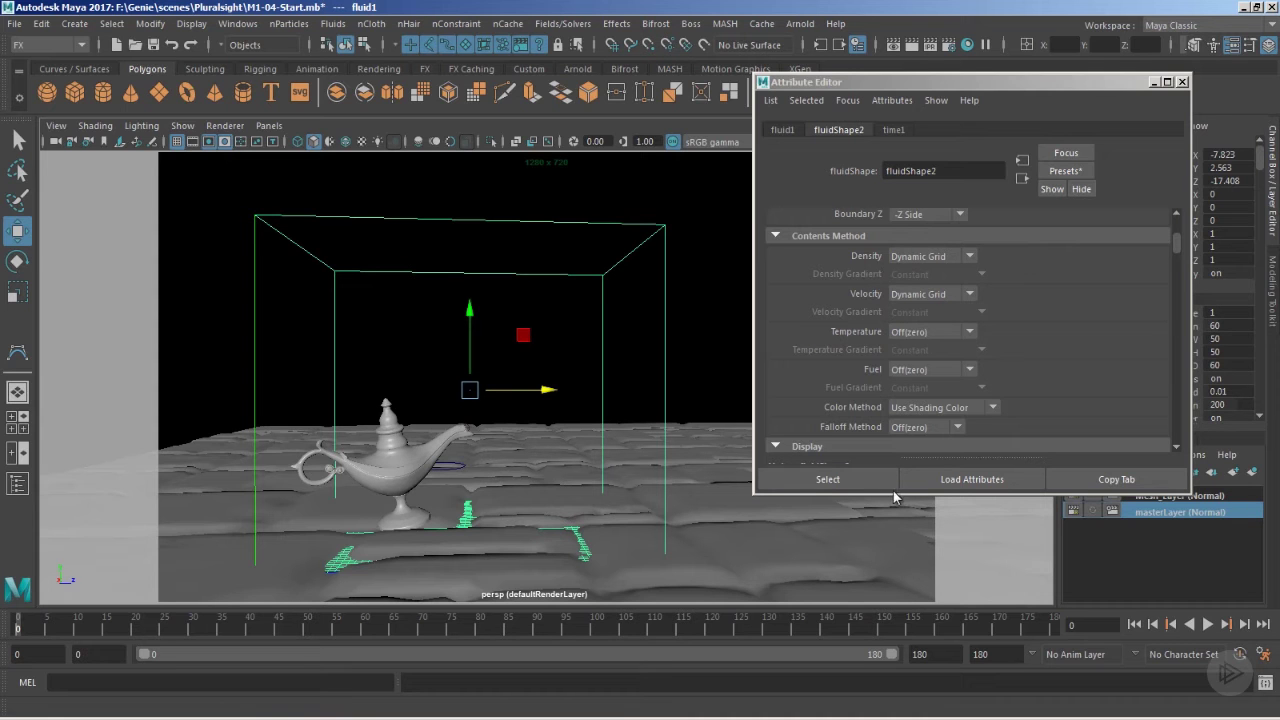
pyautogui.moveTo(889, 494); pyautogui.dragTo(889, 592)
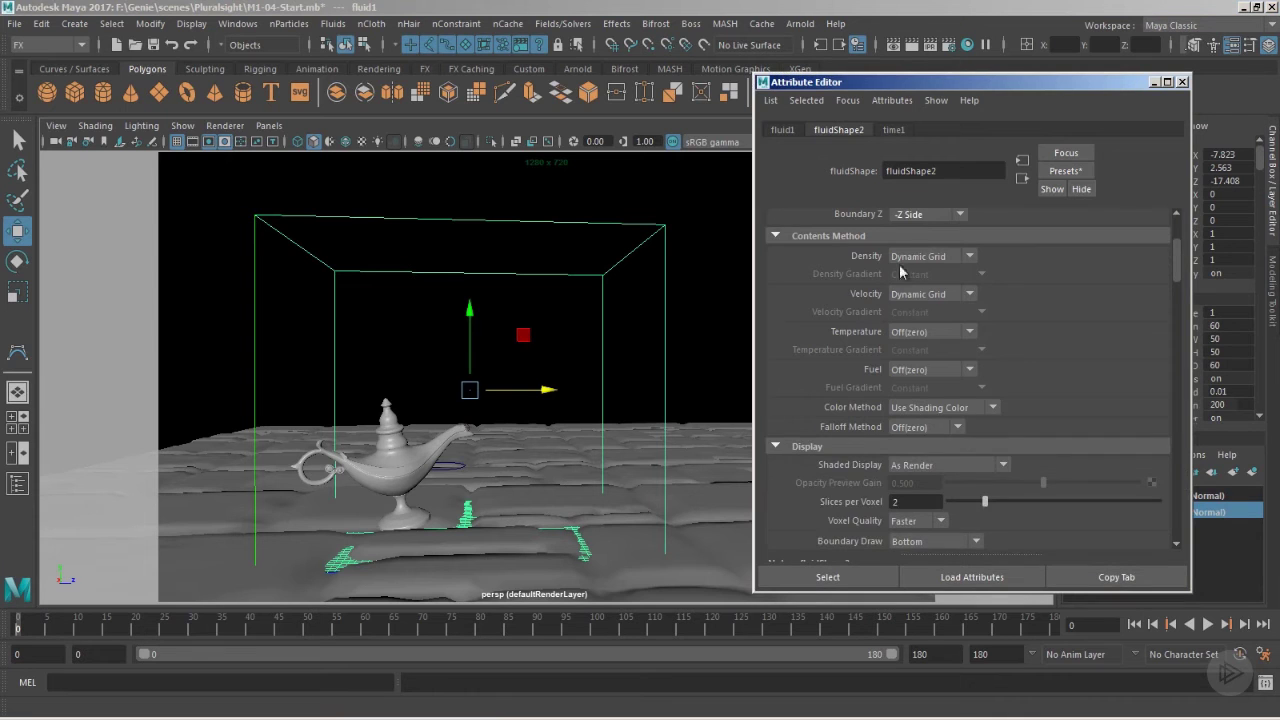
pyautogui.scroll(-3, 889, 317)
pyautogui.scroll(-1, 889, 317)
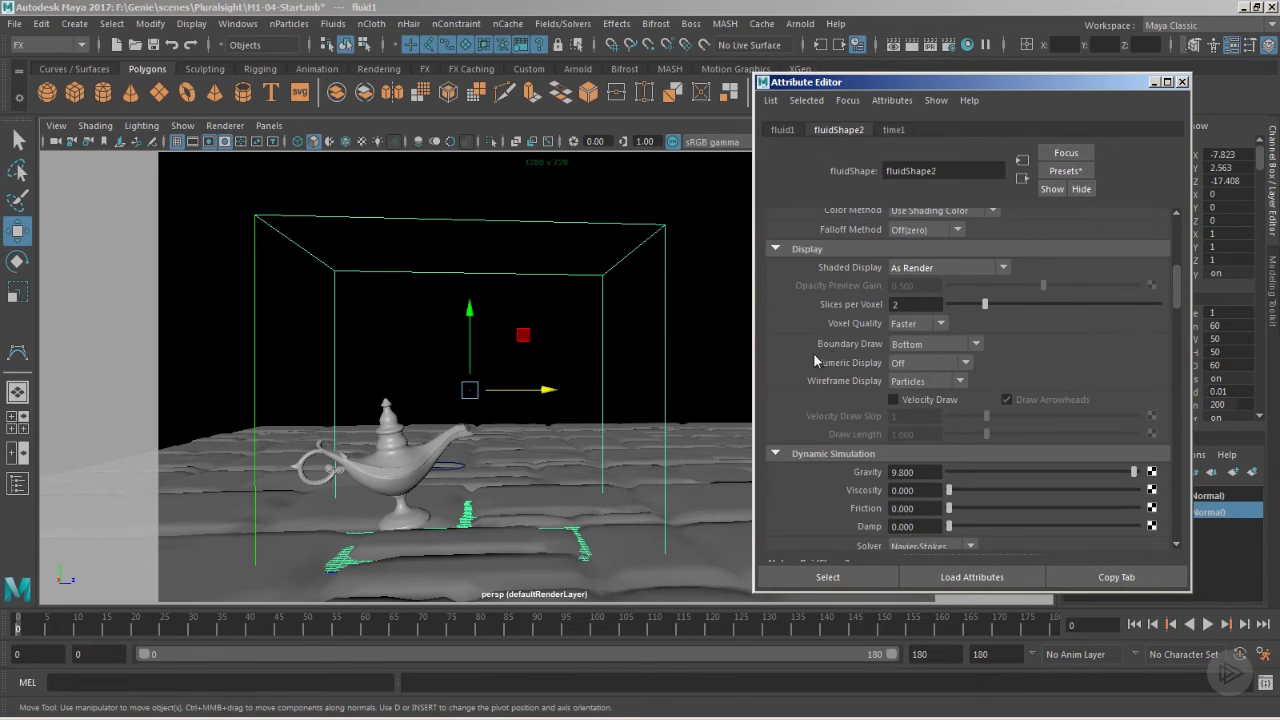
pyautogui.click(956, 344)
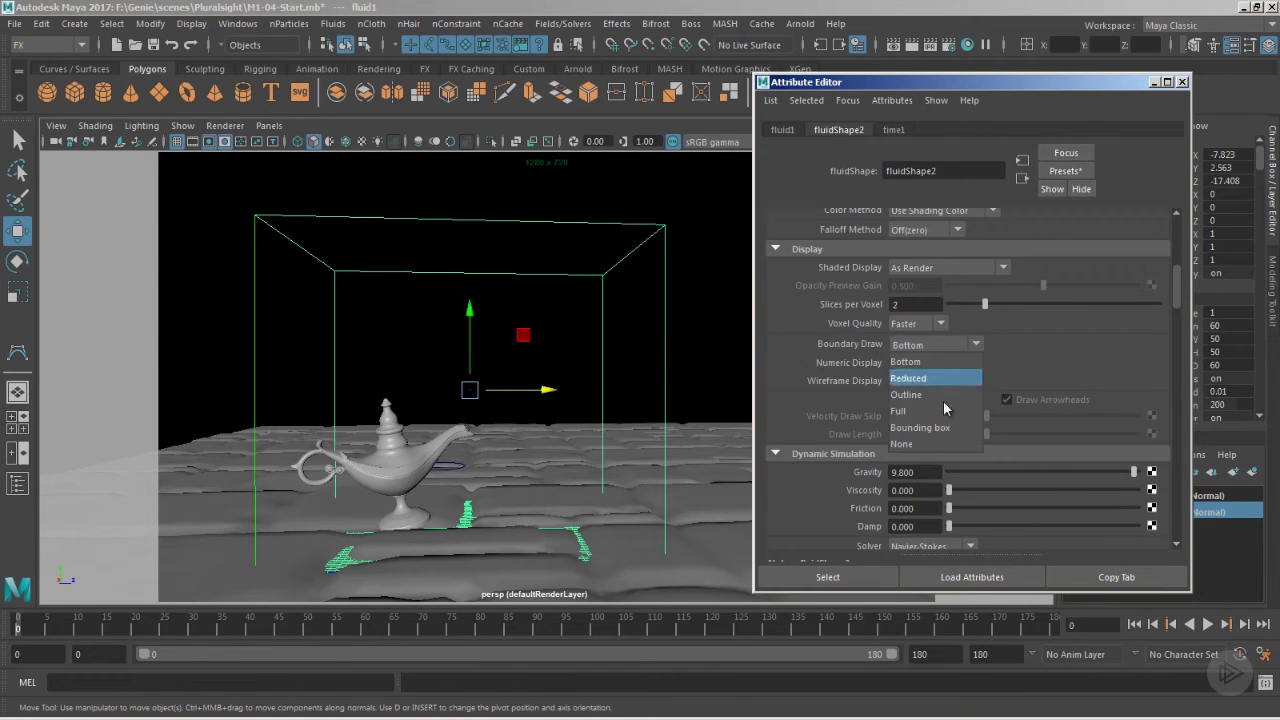
pyautogui.click(938, 430)
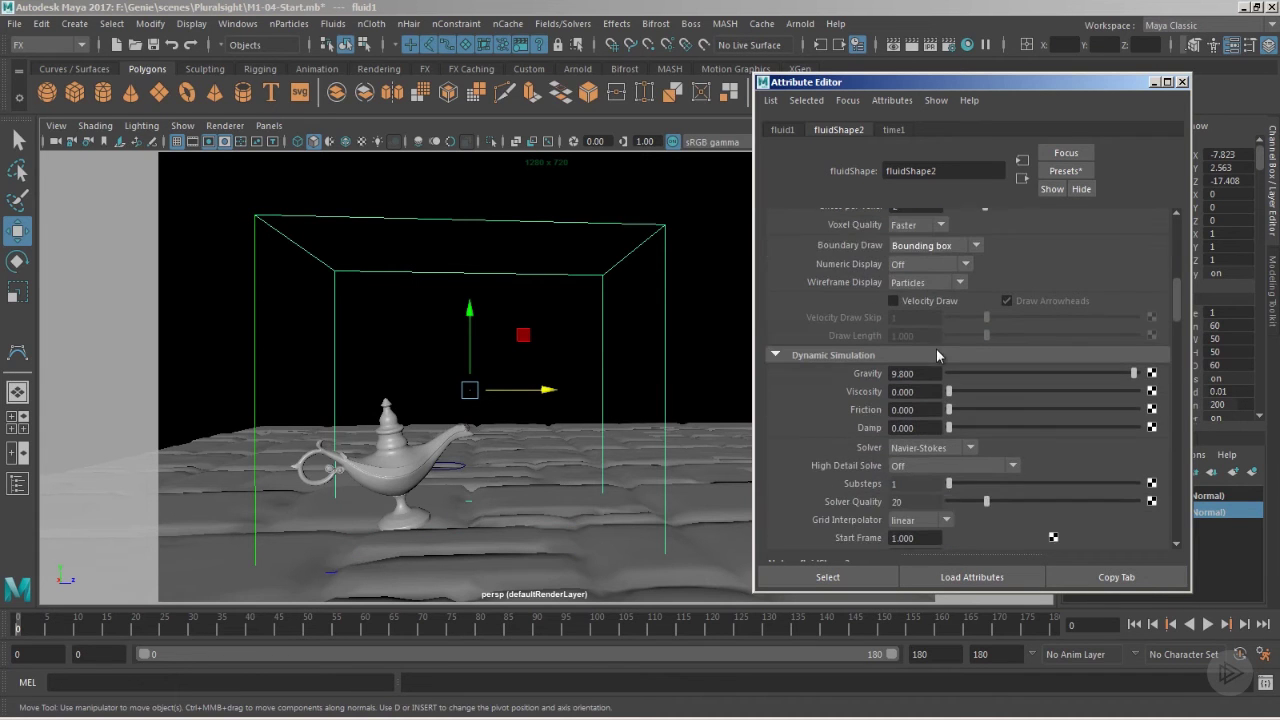
# Enter Viscosity 0.010 and Damp 0.025 under Dynamic Simulation, leaving Gravity at 9.800.
pyautogui.scroll(-2, 942, 358)
pyautogui.scroll(-2, 814, 356)
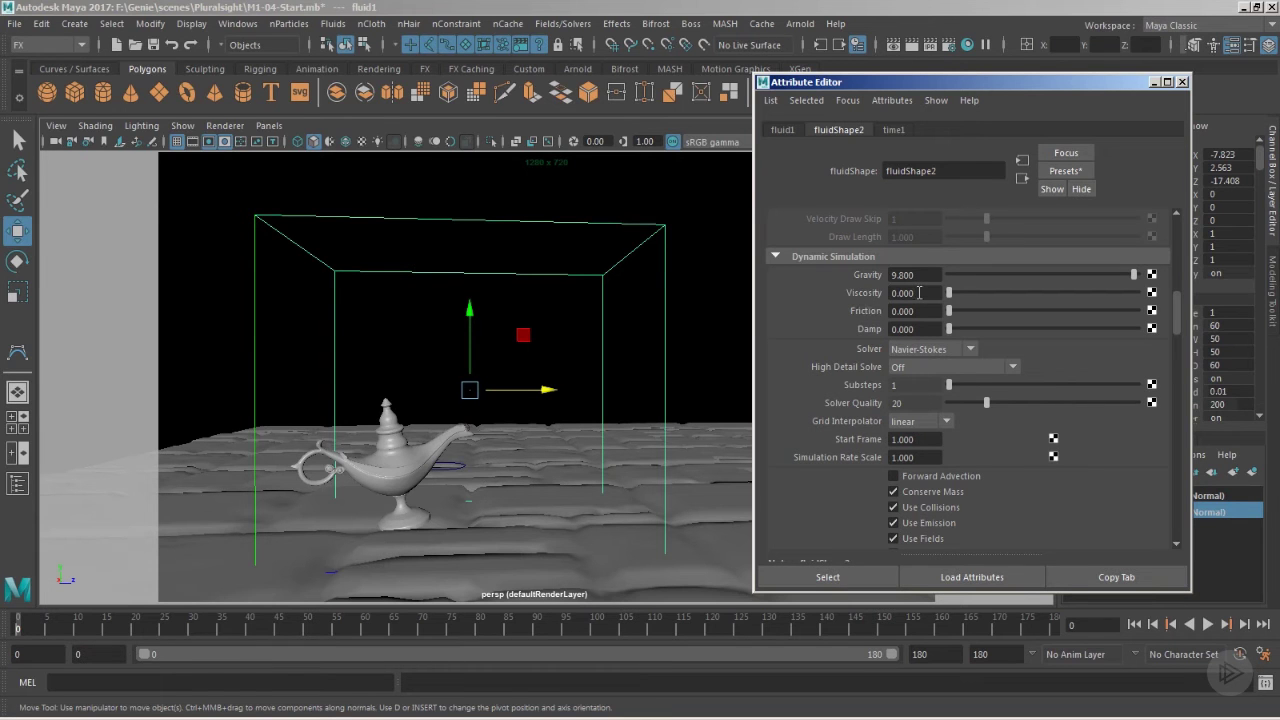
pyautogui.write('10')
pyautogui.press('Return')
pyautogui.click(925, 292)
pyautogui.click(930, 327)
pyautogui.write('0.025')
pyautogui.press('Return')
pyautogui.scroll(-2, 945, 328)
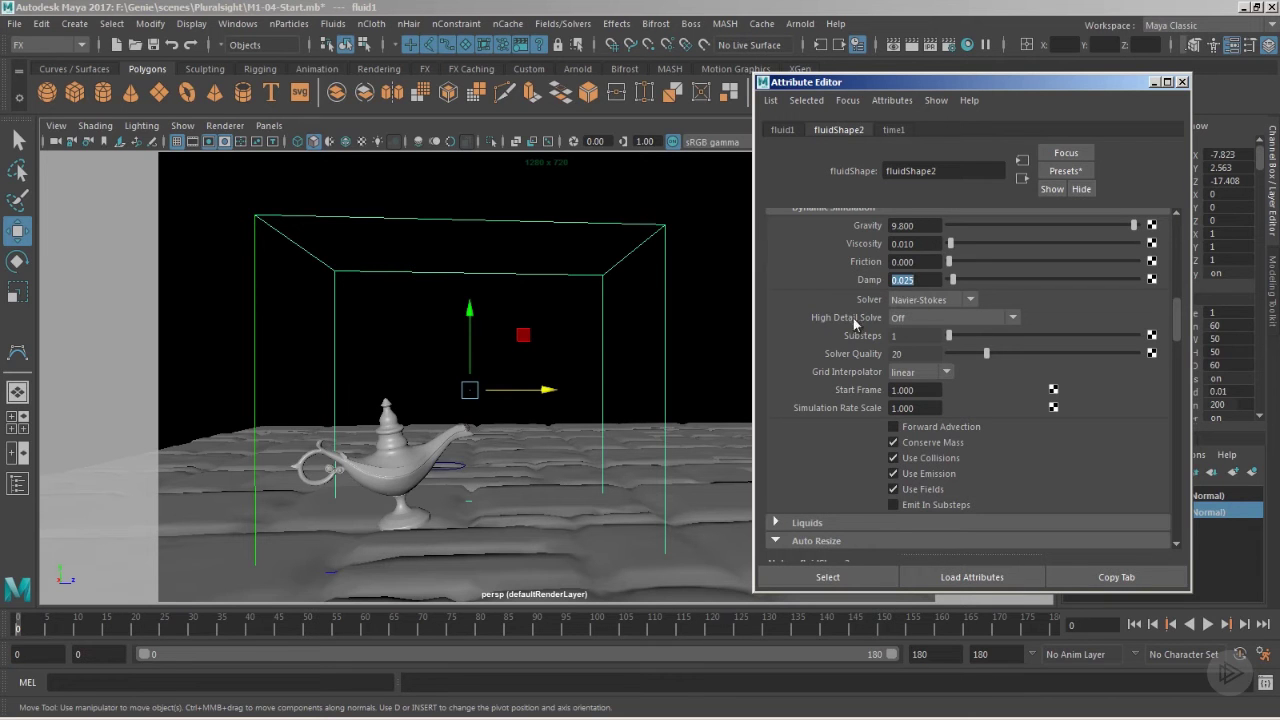
# Set High Detail Solve to All Grids, Substeps 2, Solver Quality 120, and enable Emit In Substeps.
pyautogui.click(944, 318)
pyautogui.click(912, 387)
pyautogui.press('Tab')
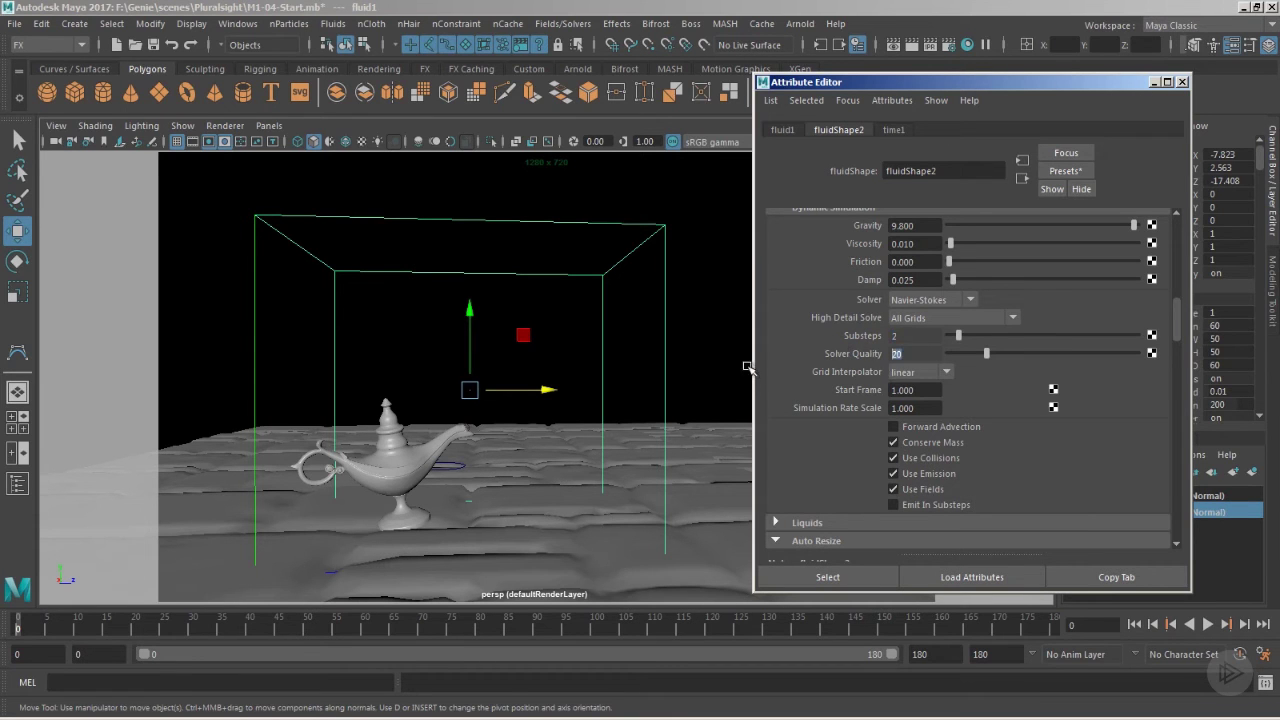
pyautogui.write('150')
pyautogui.press('Return')
pyautogui.write('120')
pyautogui.press('Return')
pyautogui.keyDown('alt'); pyautogui.moveTo(666, 394); pyautogui.dragTo(611, 409); pyautogui.keyUp('alt')
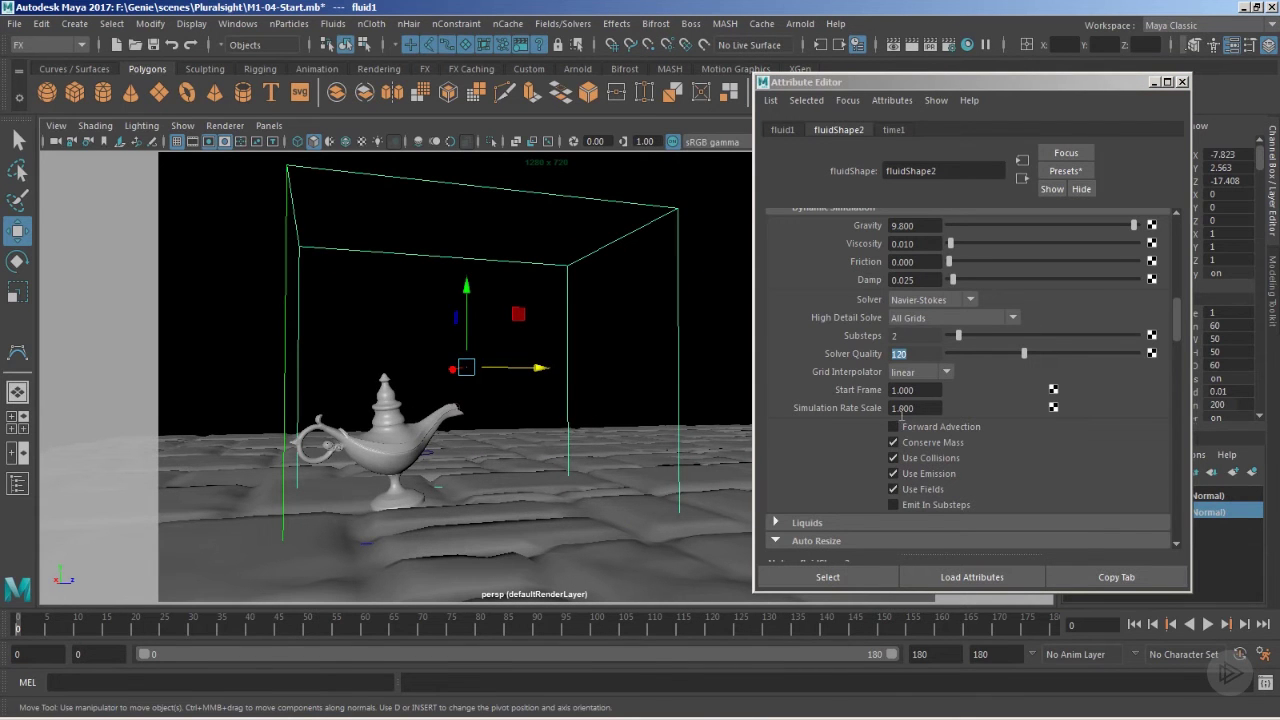
pyautogui.click(894, 505)
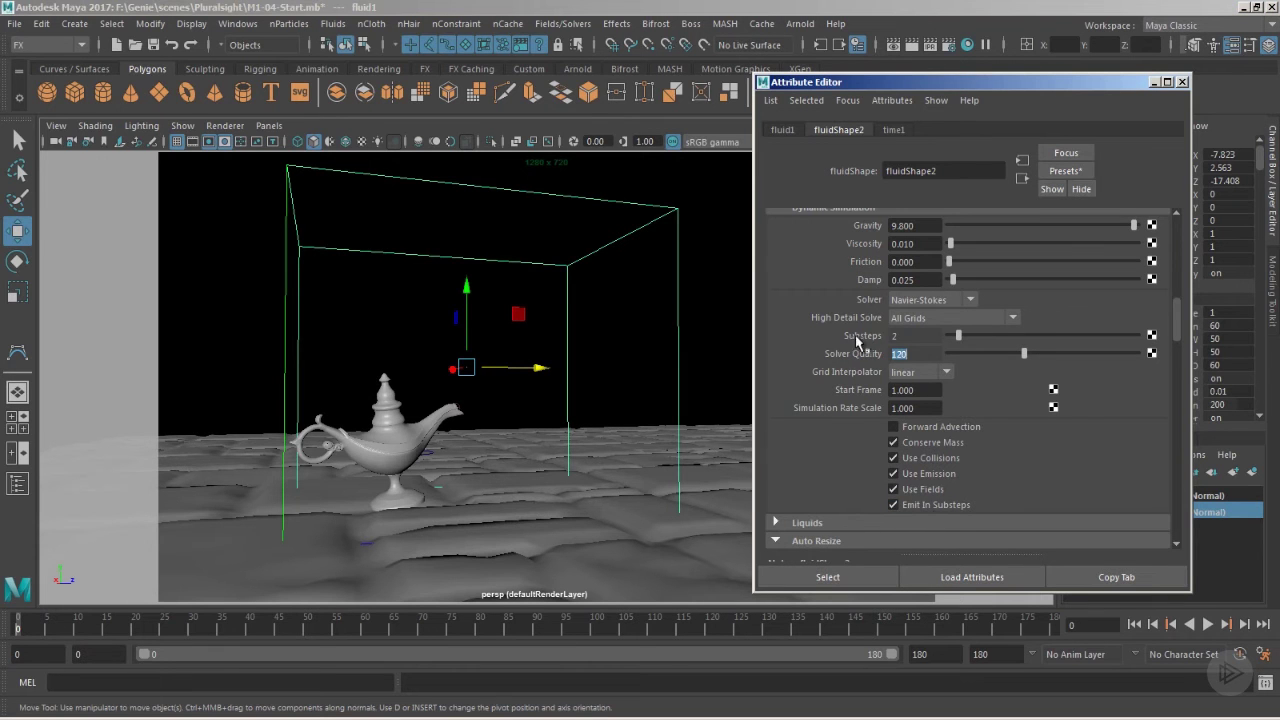
pyautogui.keyDown('alt'); pyautogui.moveTo(665, 428); pyautogui.dragTo(663, 422, button='right'); pyautogui.keyUp('alt')
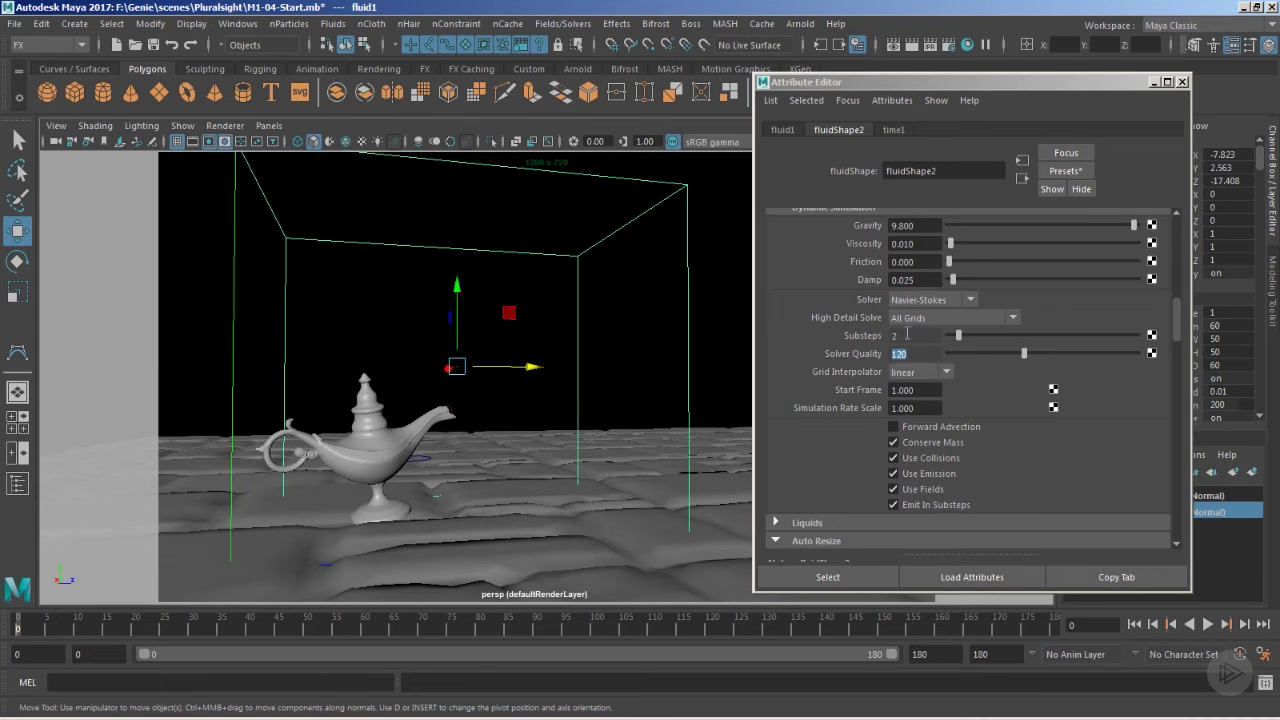
# Turn on Auto Resize, stop resizing at closed boundaries, and set the threshold to 0.001.
pyautogui.scroll(-5, 896, 335)
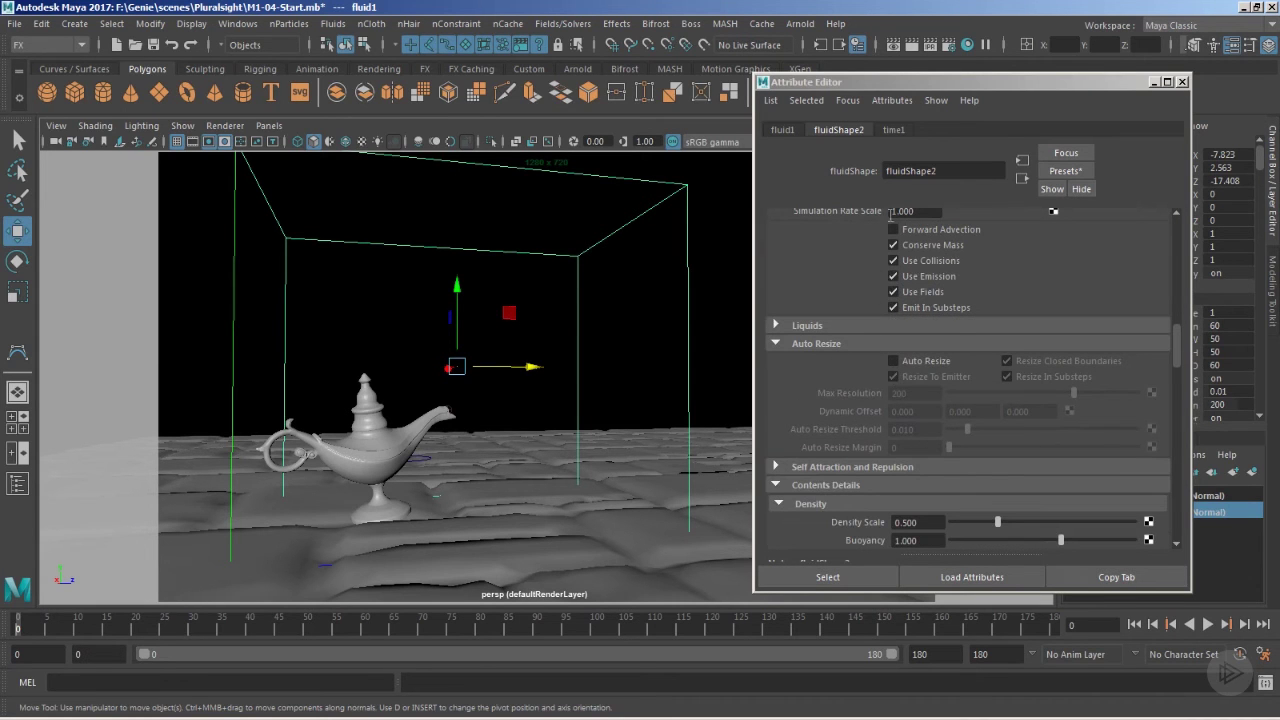
pyautogui.click(894, 364)
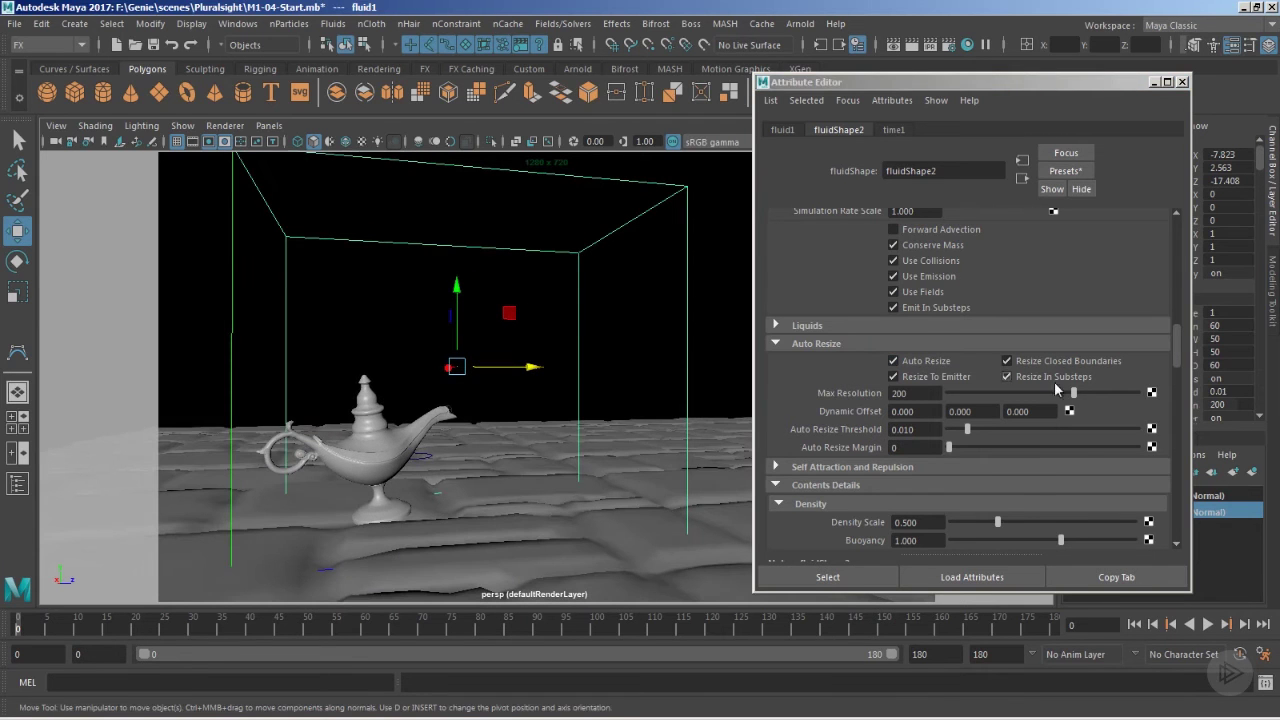
pyautogui.click(1006, 361)
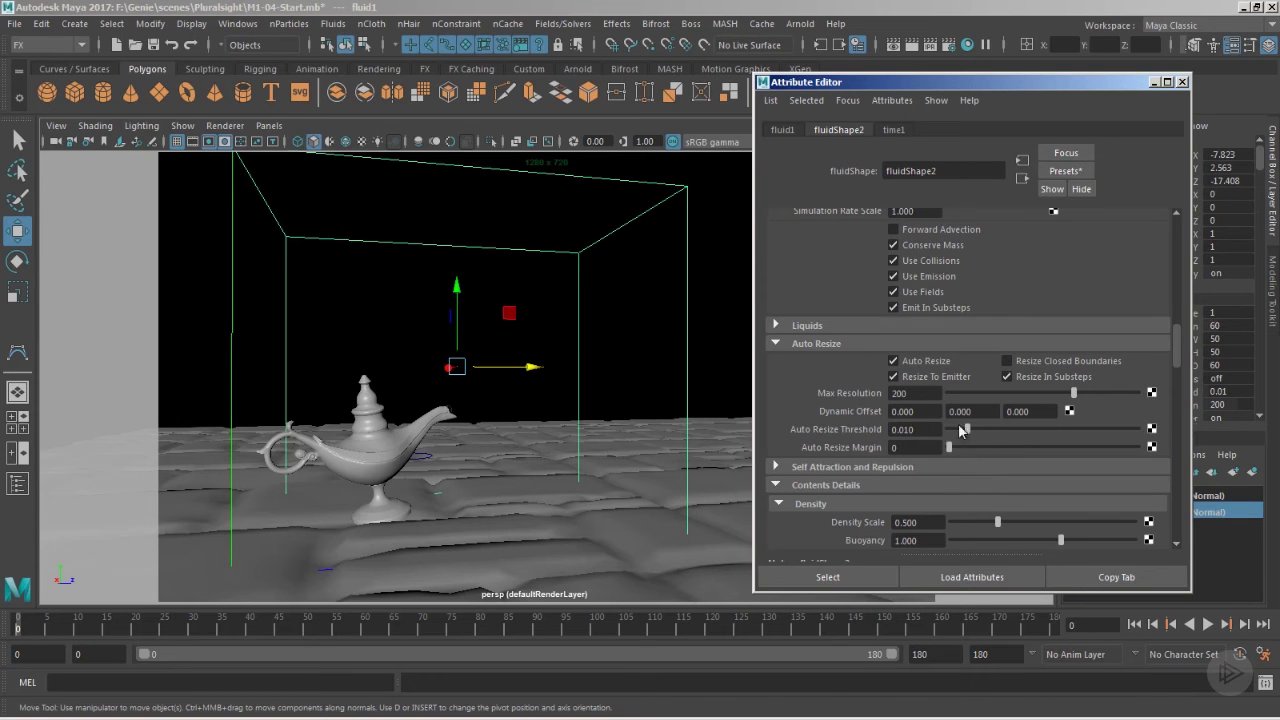
pyautogui.moveTo(966, 430); pyautogui.dragTo(950, 432)
pyautogui.press('Return')
# Set Auto Resize Margin to 4 and tumble the view around the fluid box.
pyautogui.click(919, 448)
pyautogui.write('4')
pyautogui.press('Return')
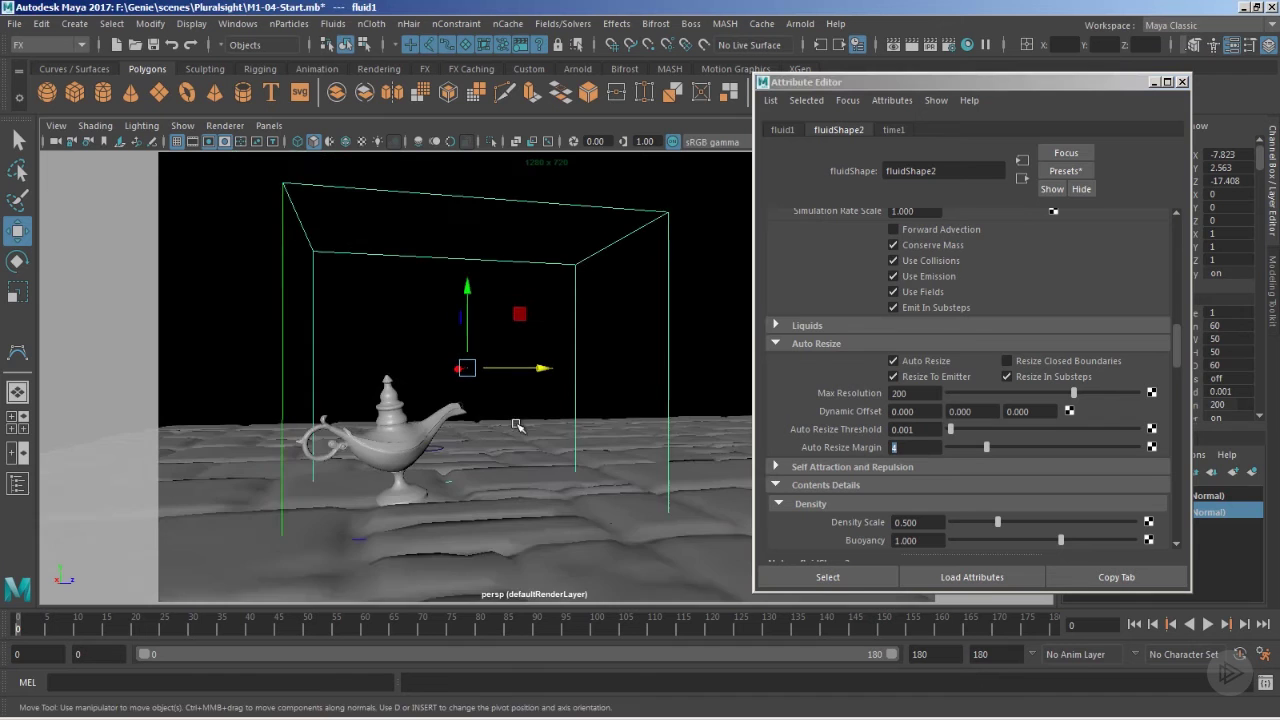
pyautogui.keyDown('alt'); pyautogui.moveTo(557, 425); pyautogui.dragTo(500, 443); pyautogui.keyUp('alt')
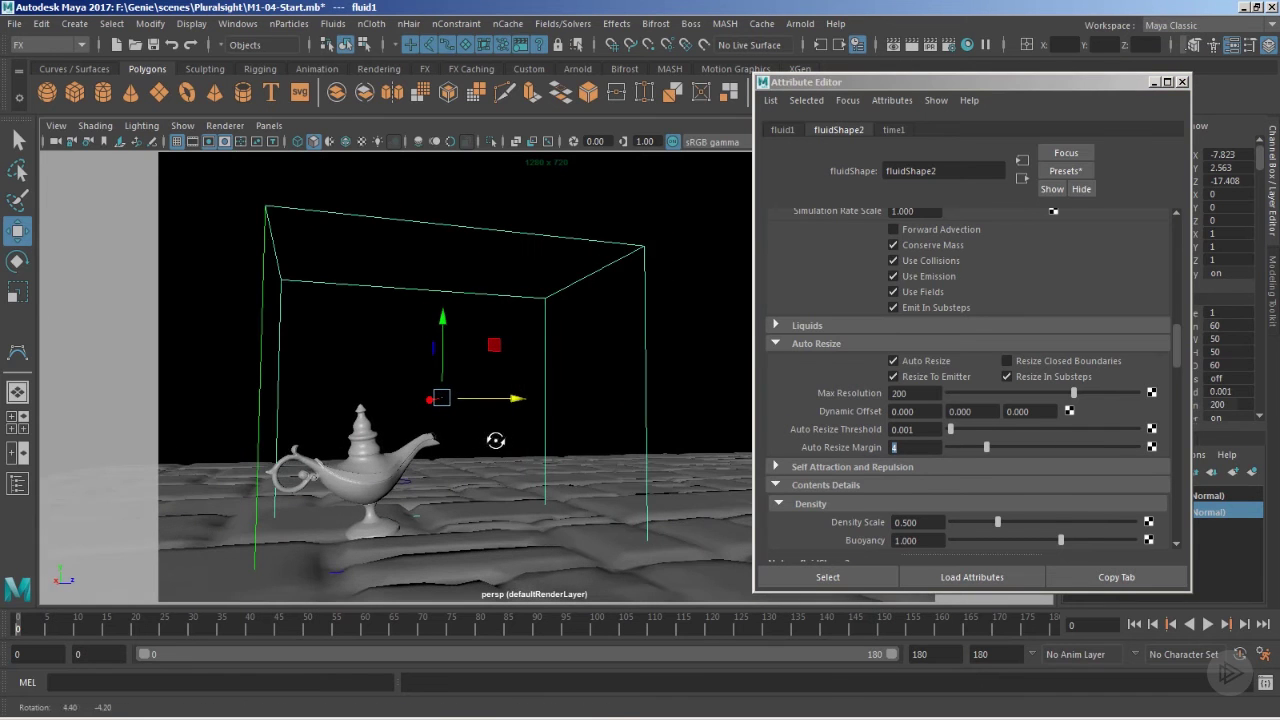
pyautogui.keyDown('alt'); pyautogui.moveTo(586, 366); pyautogui.dragTo(578, 317); pyautogui.keyUp('alt')
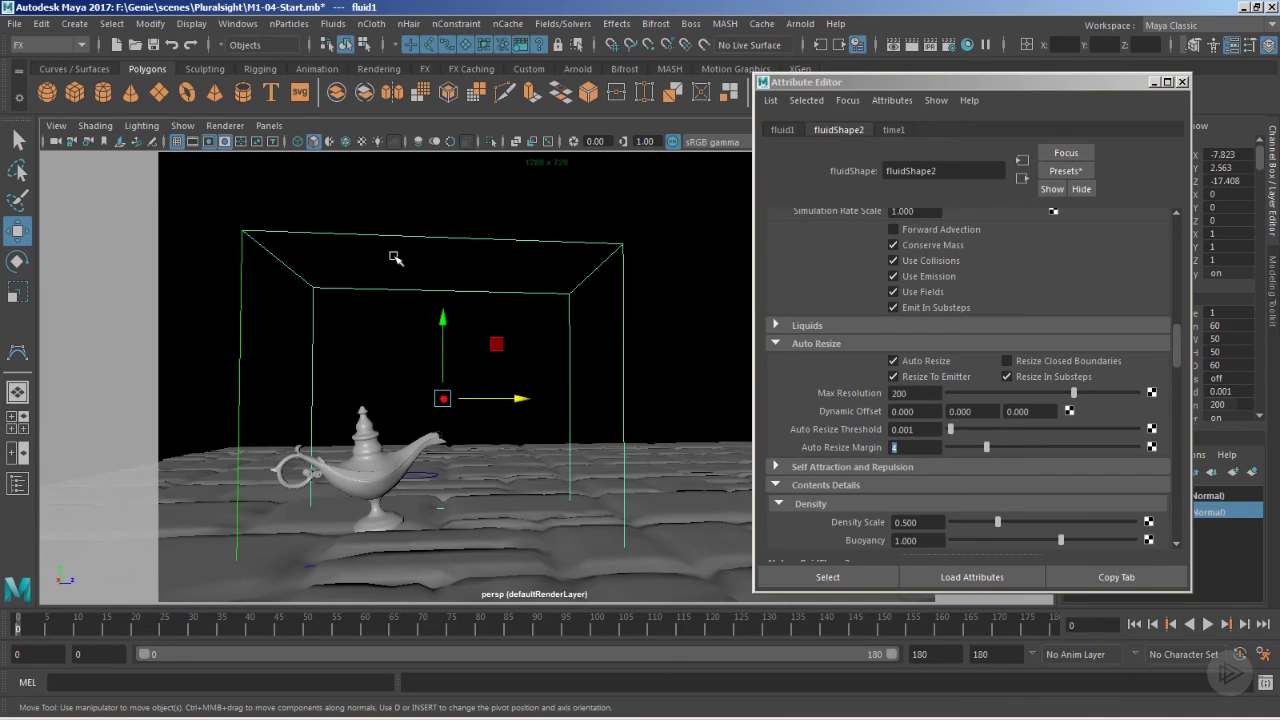
pyautogui.keyDown('alt'); pyautogui.moveTo(538, 368); pyautogui.dragTo(490, 458); pyautogui.keyUp('alt')
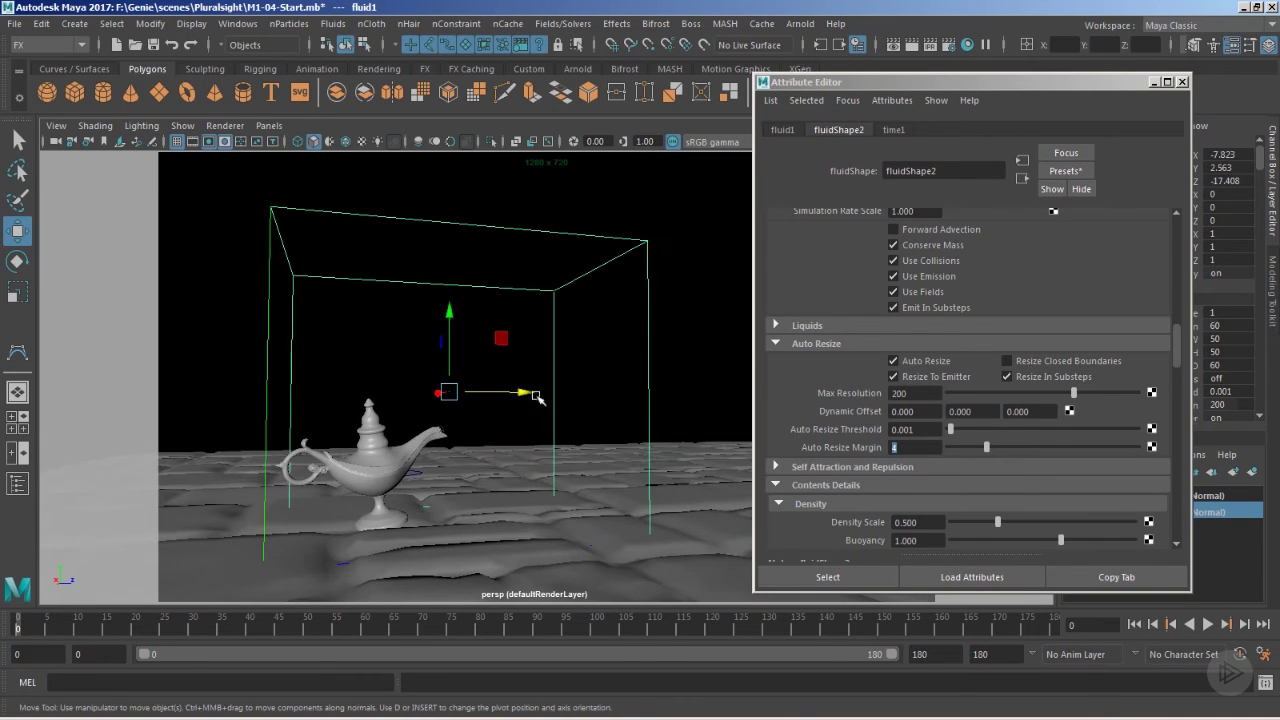
pyautogui.keyDown('alt'); pyautogui.moveTo(567, 444); pyautogui.dragTo(525, 467); pyautogui.keyUp('alt')
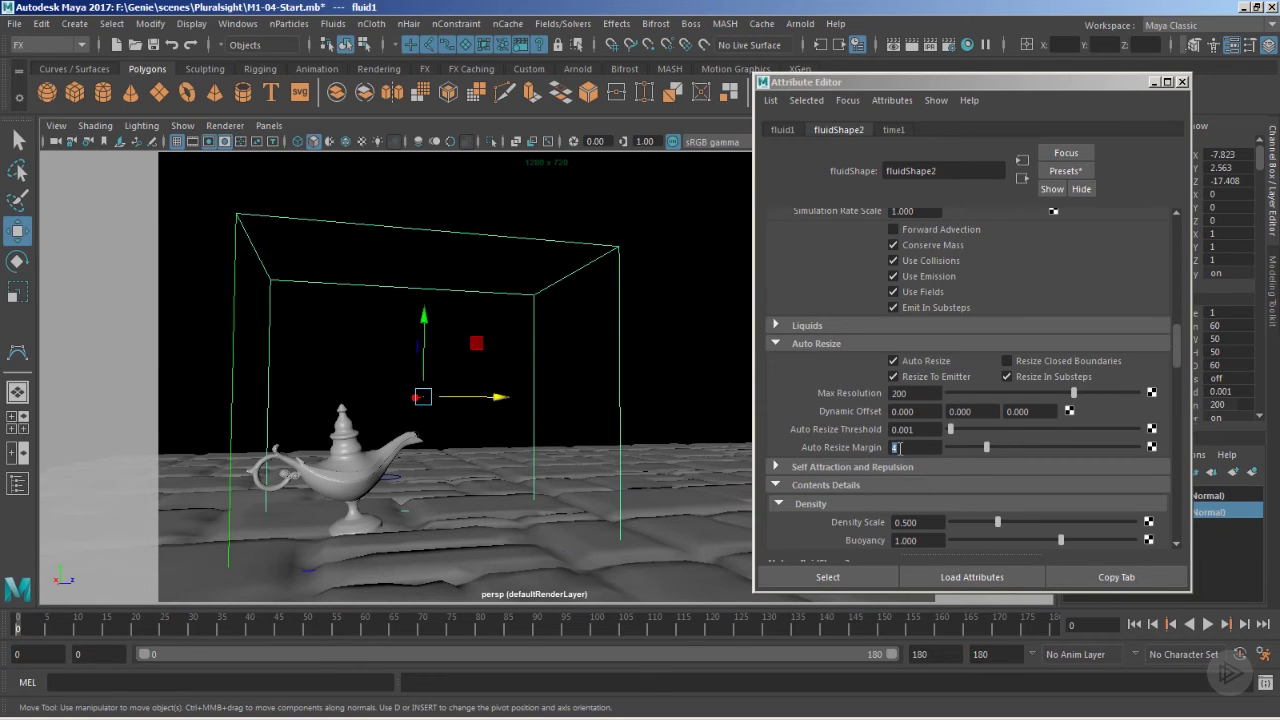
pyautogui.scroll(-4, 897, 447)
pyautogui.moveTo(485, 495)
pyautogui.keyDown('alt'); pyautogui.mouseDown()
pyautogui.moveTo(515, 488)
pyautogui.moveTo(500, 486)
pyautogui.mouseUp(); pyautogui.keyUp('alt')
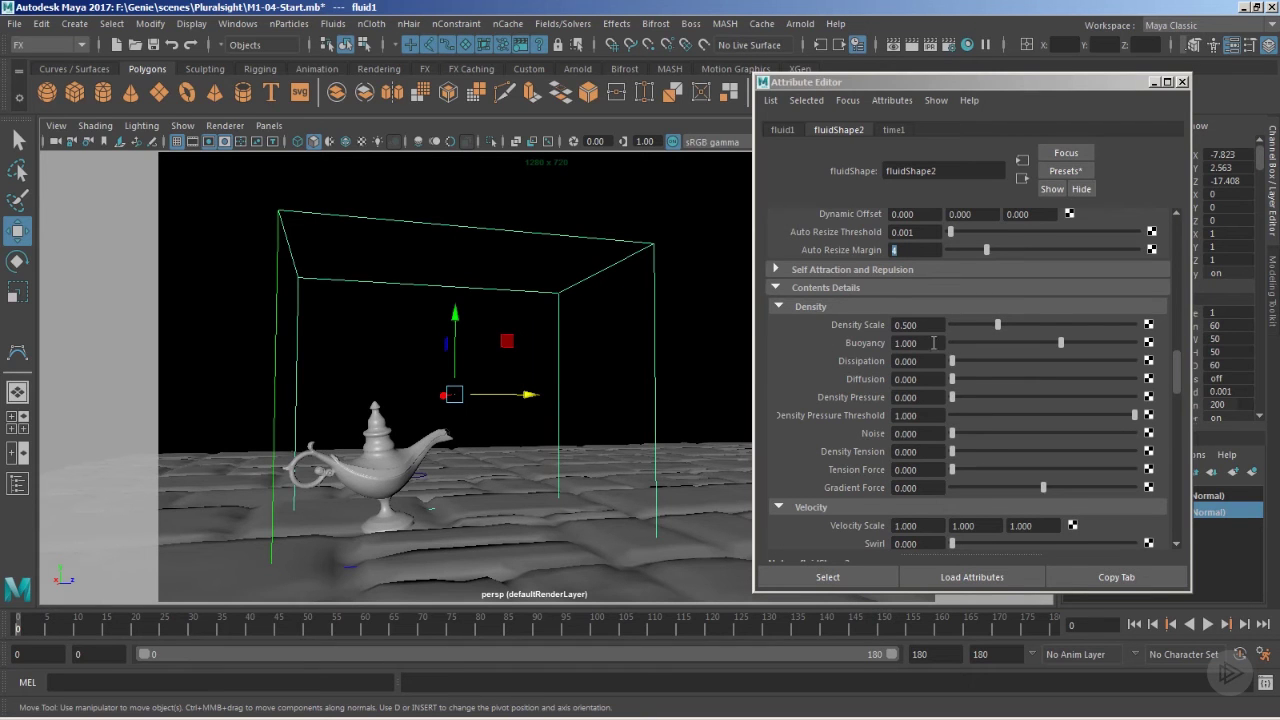
# Set density Buoyancy to 0 and Dissipation to 3.
pyautogui.doubleClick(933, 343)
pyautogui.write('0')
pyautogui.press('Return')
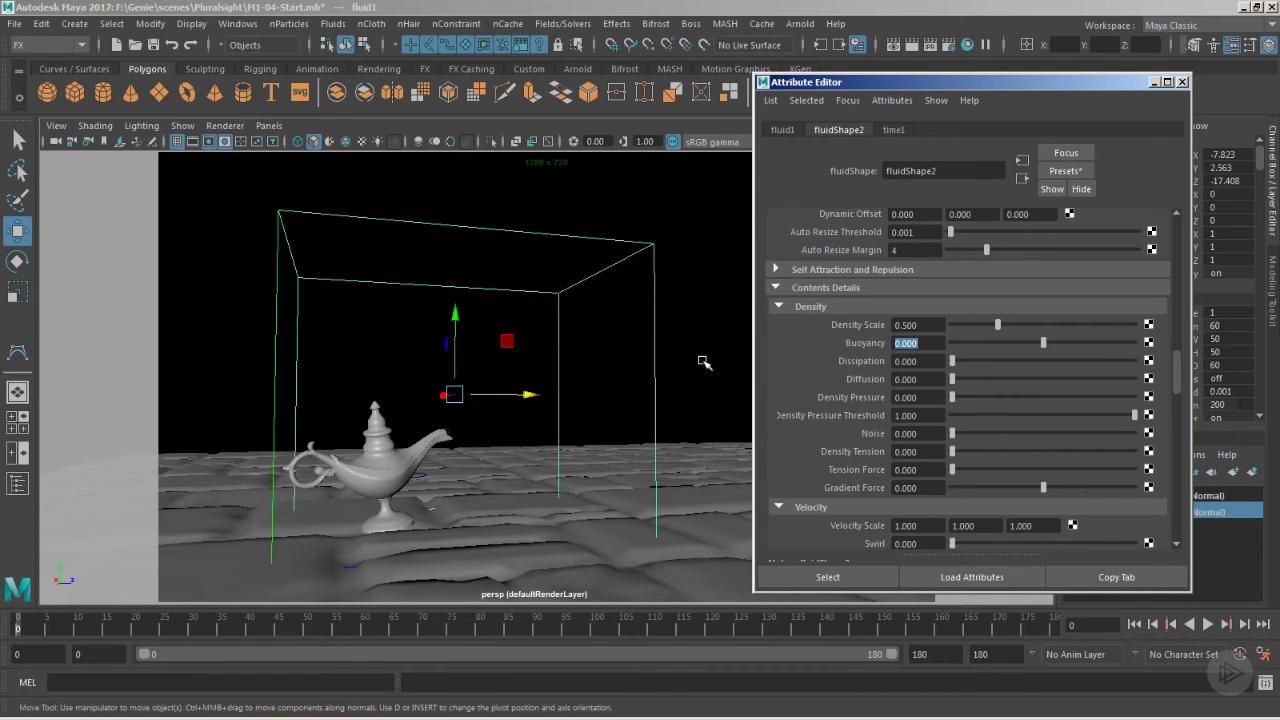
pyautogui.moveTo(566, 455)
pyautogui.keyDown('alt'); pyautogui.mouseDown()
pyautogui.moveTo(540, 464)
pyautogui.moveTo(560, 477)
pyautogui.moveTo(558, 454)
pyautogui.mouseUp(); pyautogui.keyUp('alt')
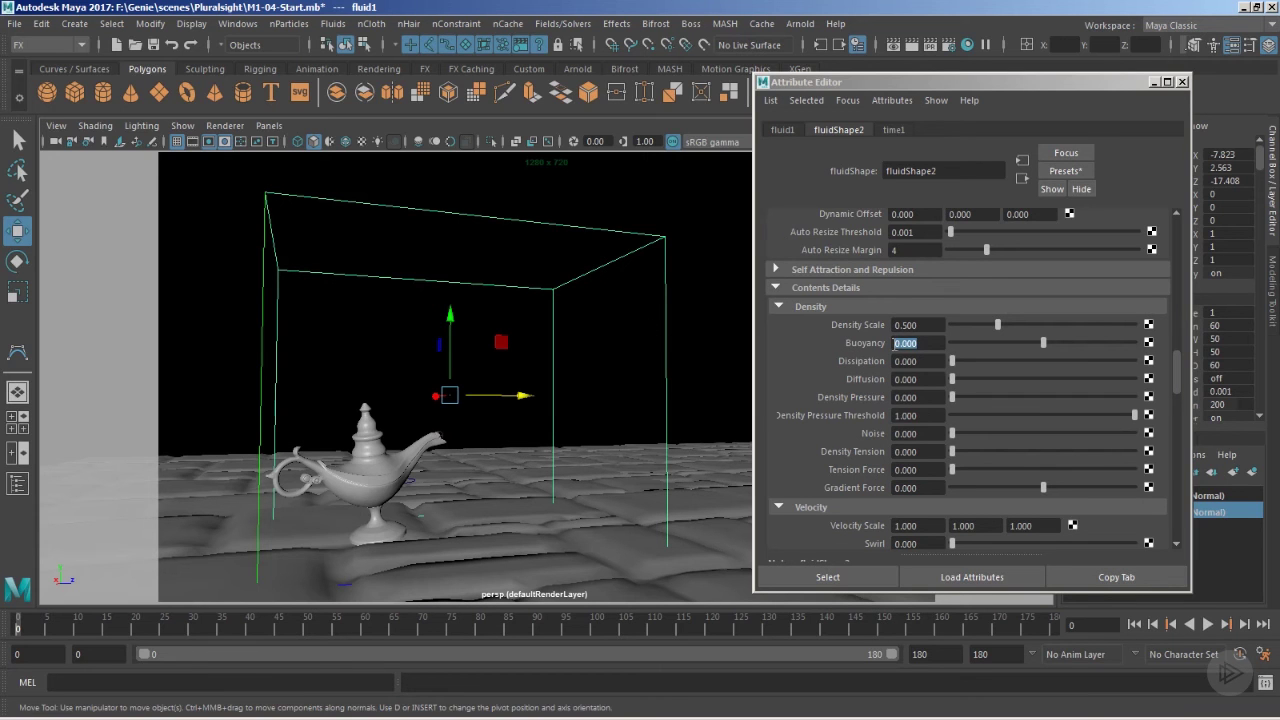
pyautogui.press('Tab')
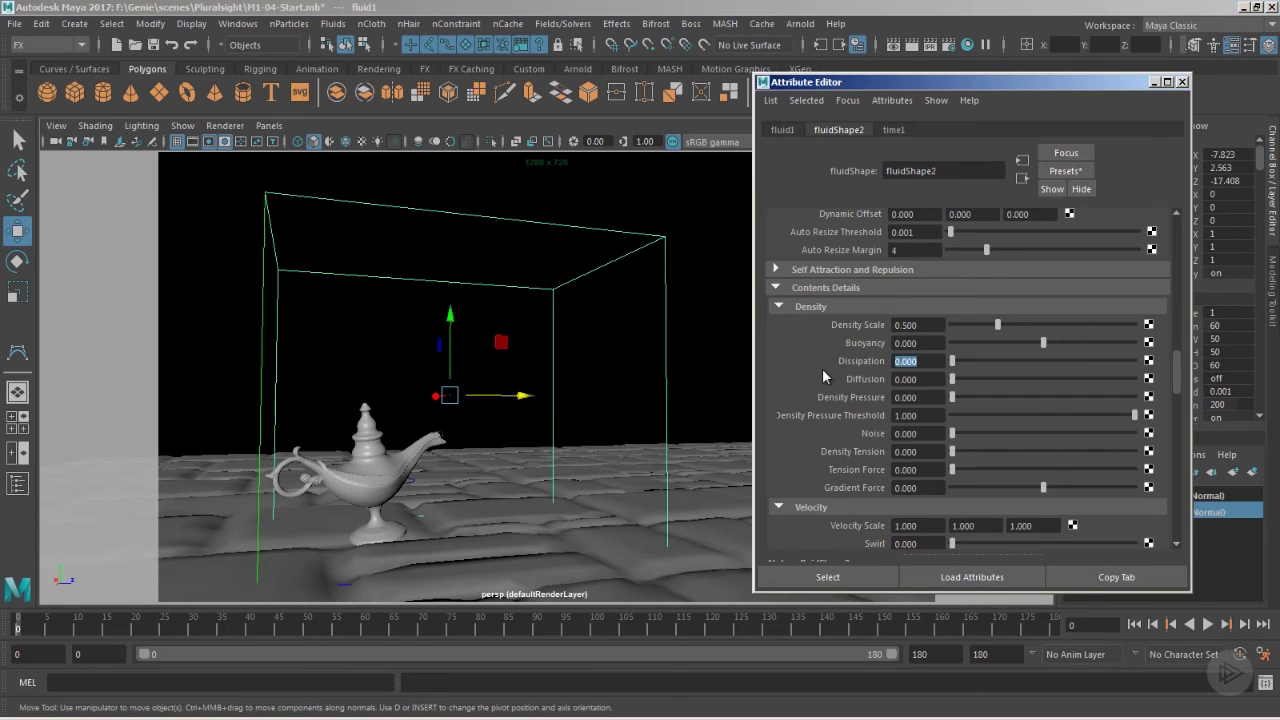
pyautogui.write('3')
pyautogui.press('Return')
pyautogui.keyDown('alt'); pyautogui.moveTo(511, 429); pyautogui.dragTo(566, 420); pyautogui.keyUp('alt')
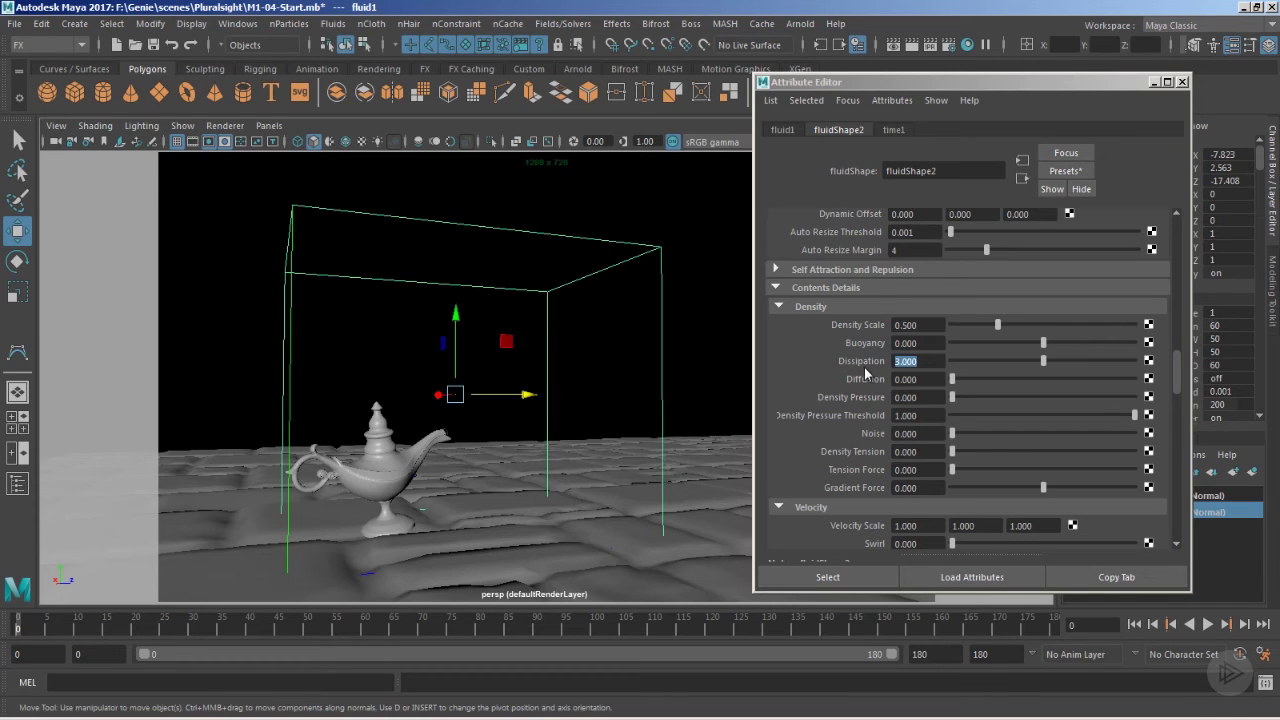
# Set density Gradient Force to 25 and Noise to 0.025.
pyautogui.click(914, 487)
pyautogui.hotkey('ctrl', 'a')
pyautogui.write('25')
pyautogui.press('Return')
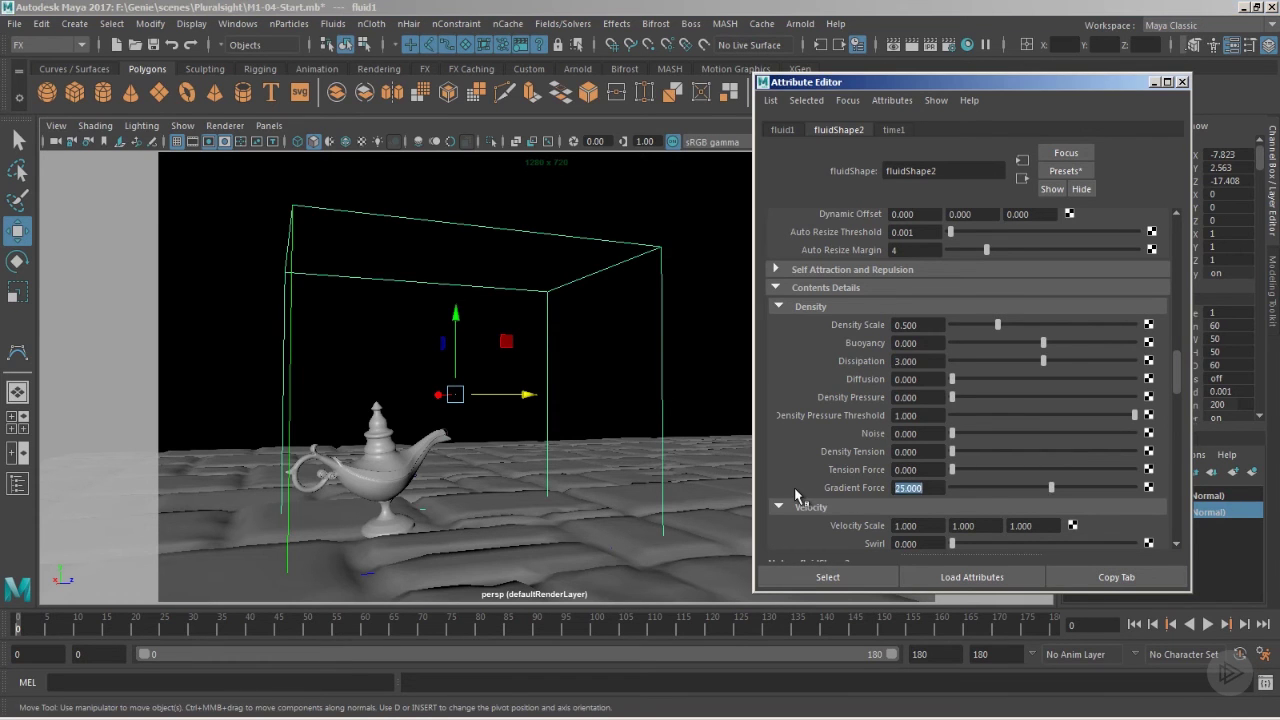
pyautogui.click(918, 430)
pyautogui.write('25')
pyautogui.press('Return')
pyautogui.click(932, 432)
# Under Contents Details > Velocity, enter Swirl 6 and velocity Noise 0.5.
pyautogui.scroll(-2, 873, 400)
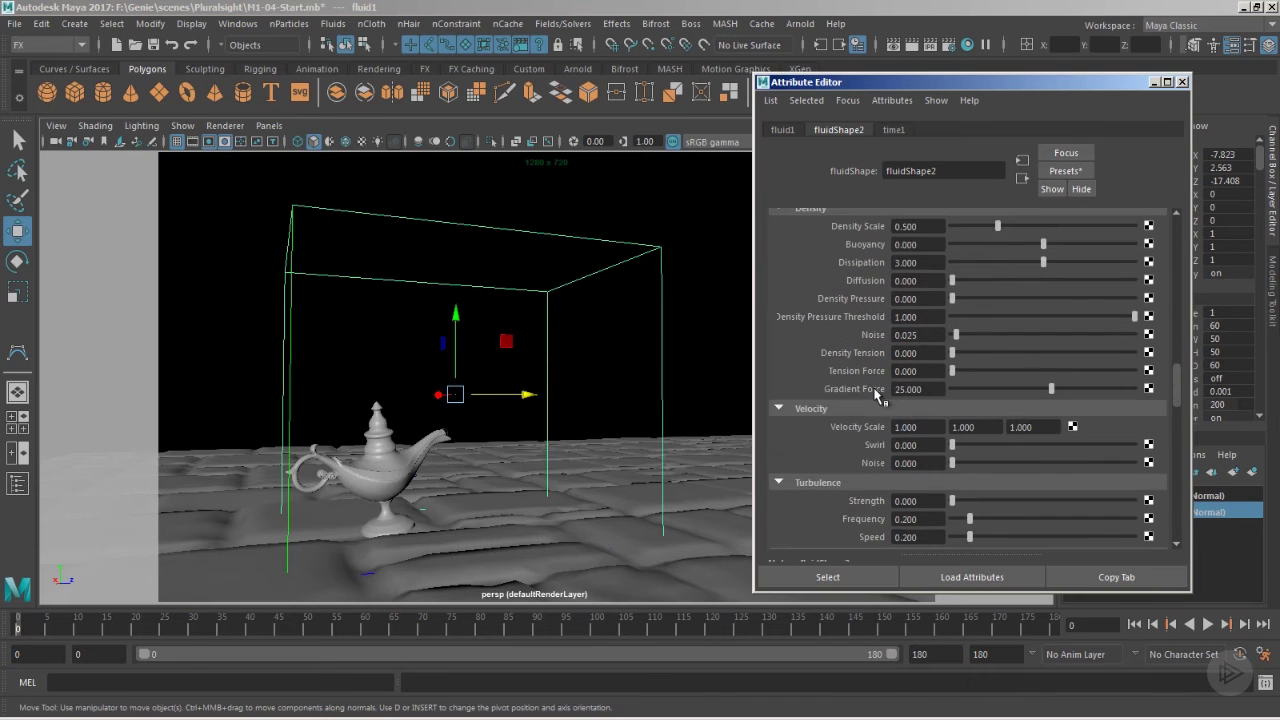
pyautogui.scroll(1, 875, 360)
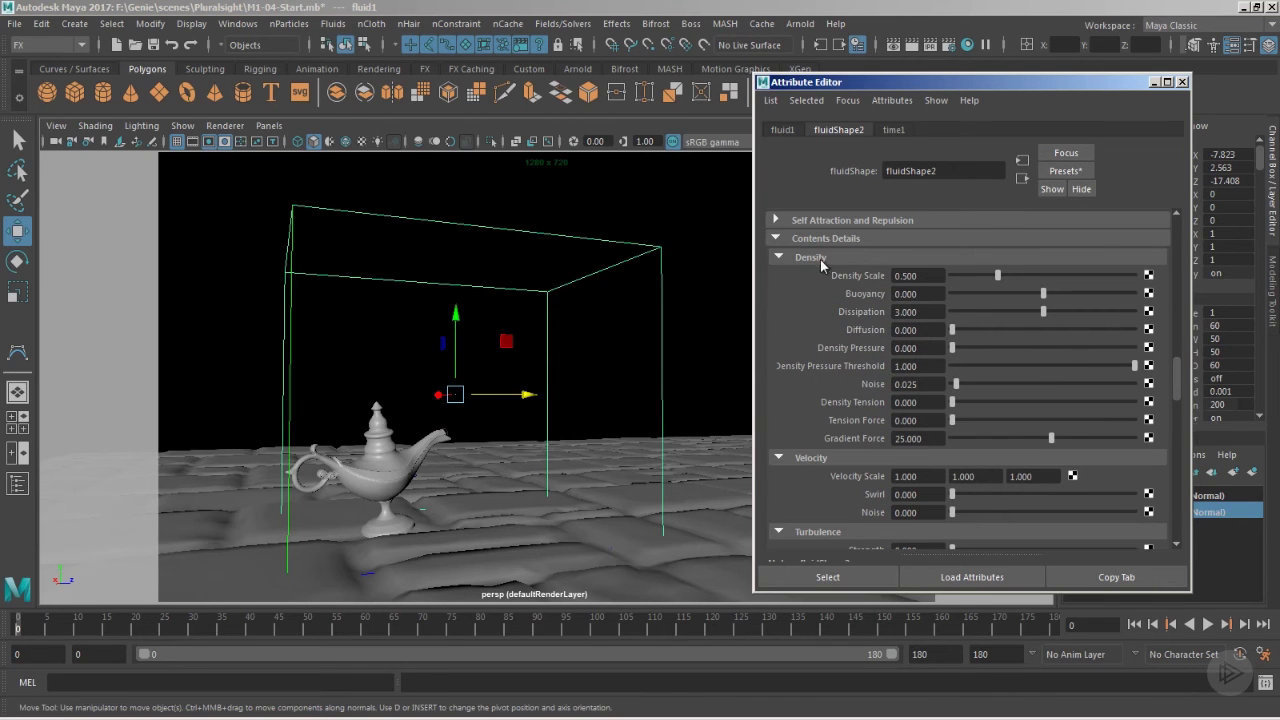
pyautogui.scroll(-1, 864, 405)
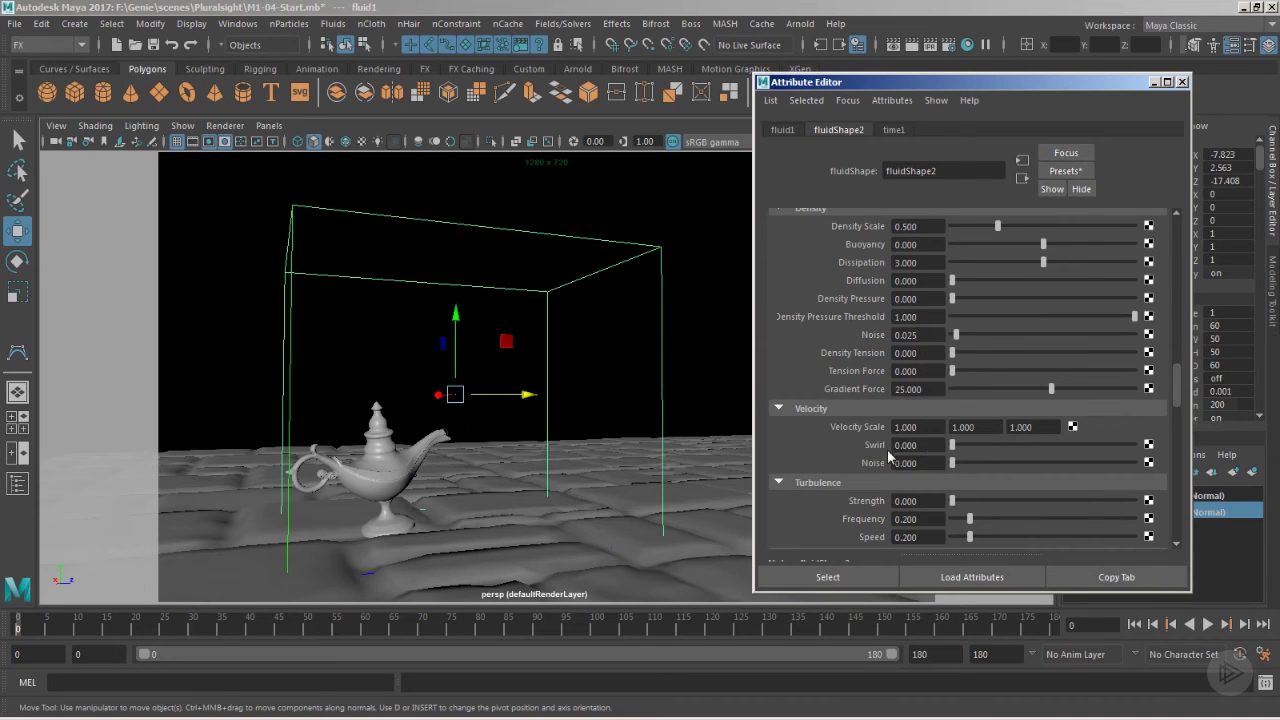
pyautogui.moveTo(930, 445); pyautogui.dragTo(832, 448)
pyautogui.write('6')
pyautogui.press('Return')
pyautogui.moveTo(924, 464); pyautogui.dragTo(790, 466)
pyautogui.write('0.5')
pyautogui.press('Return')
pyautogui.scroll(-2, 887, 418)
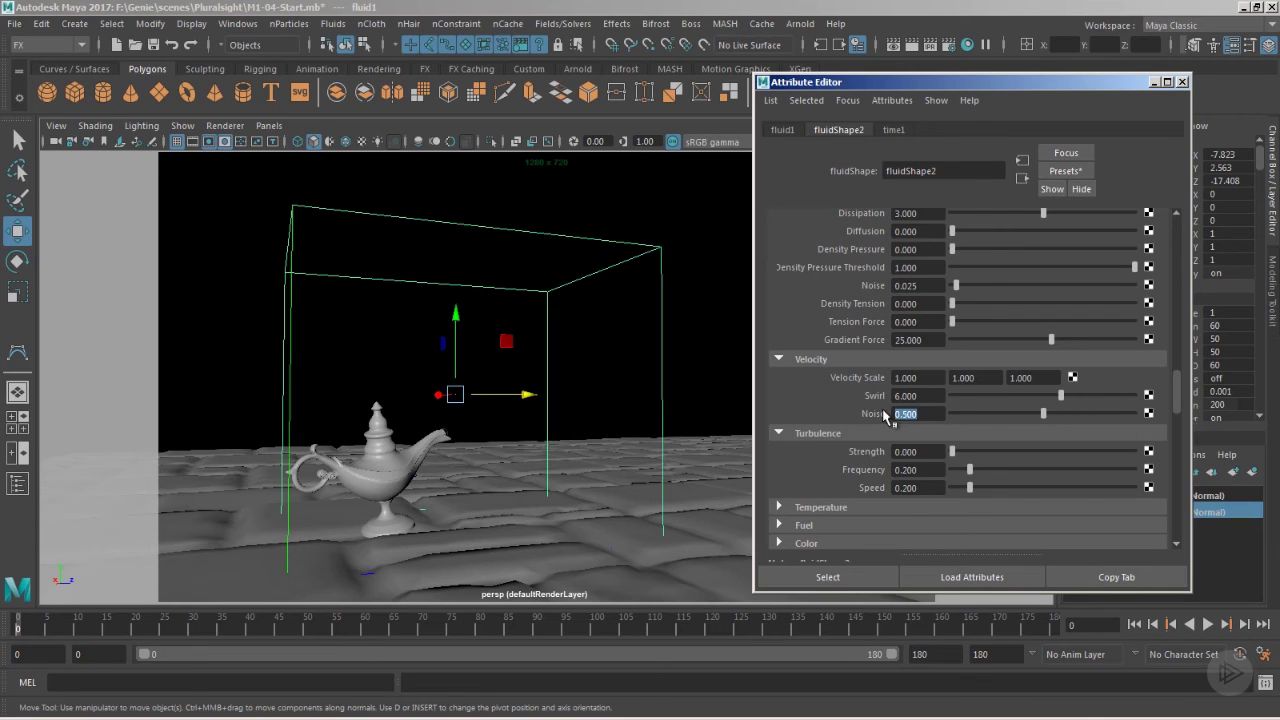
pyautogui.scroll(-2, 887, 418)
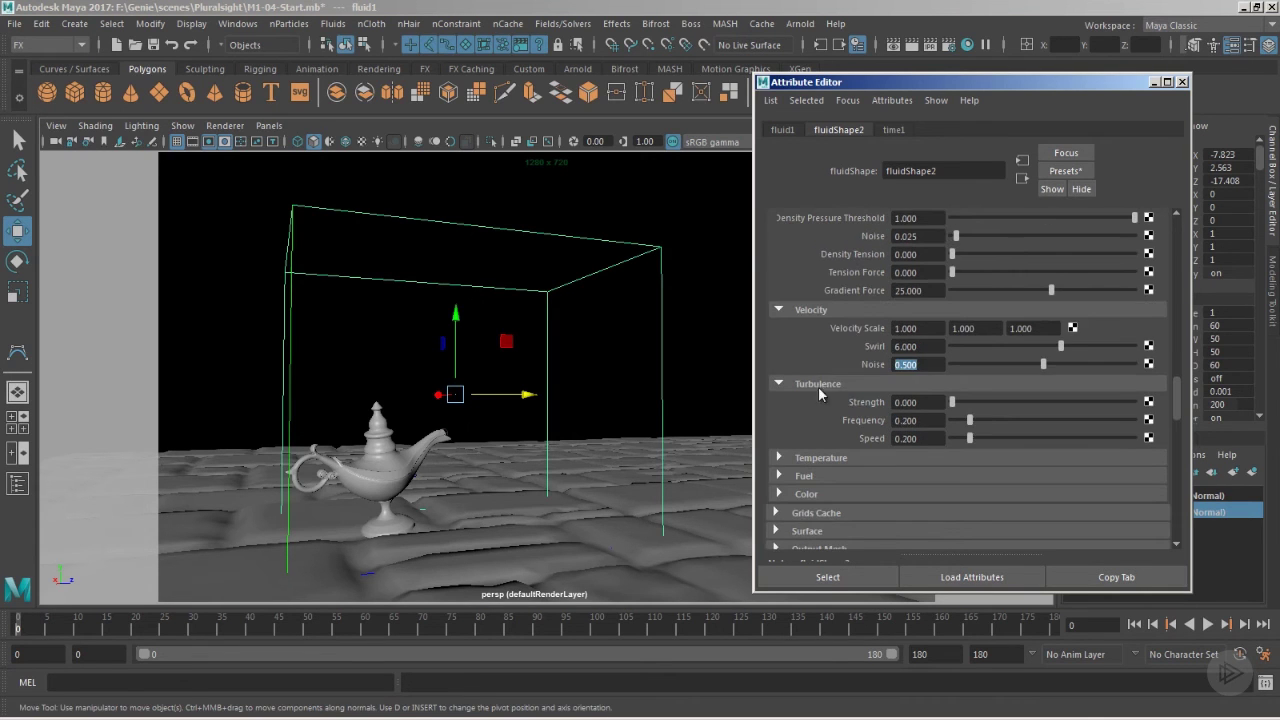
# Set turbulence Strength 0.5, Frequency 0.55 and Speed 0.35.
pyautogui.doubleClick(934, 402)
pyautogui.write('.5')
pyautogui.press('Return')
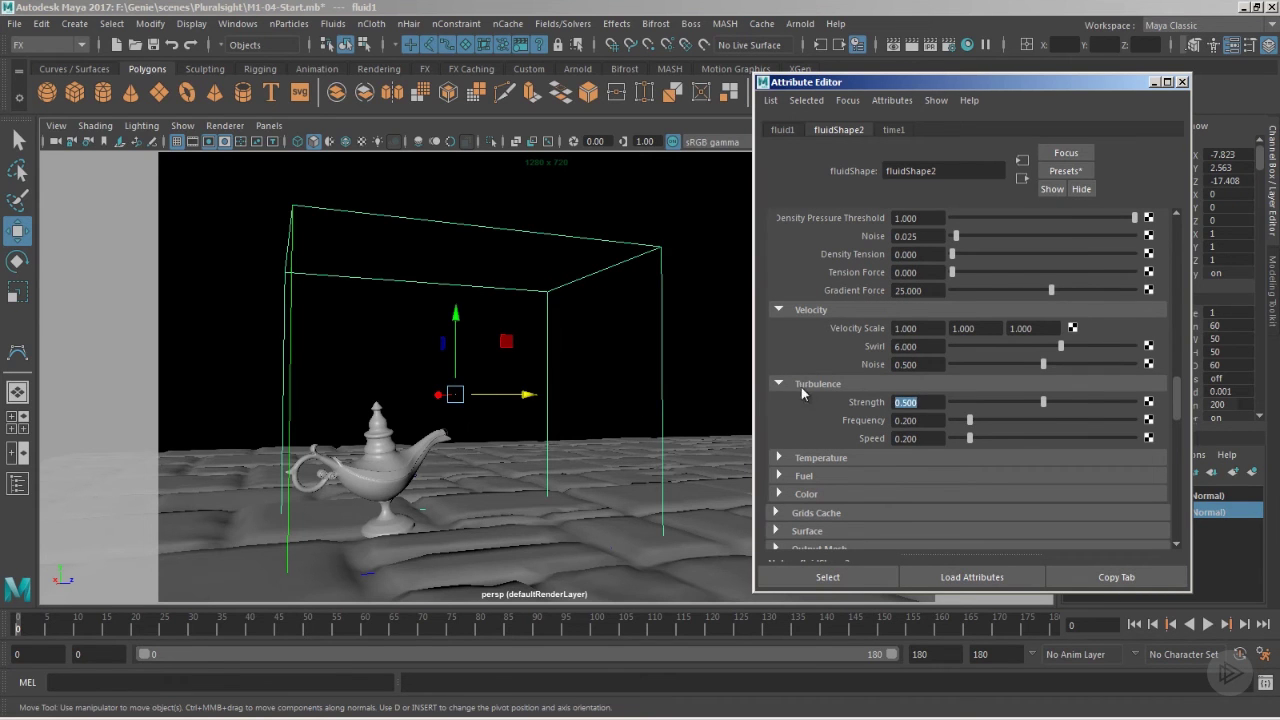
pyautogui.doubleClick(930, 420)
pyautogui.press('BackSpace')
pyautogui.write('.55')
pyautogui.press('Return')
pyautogui.doubleClick(930, 437)
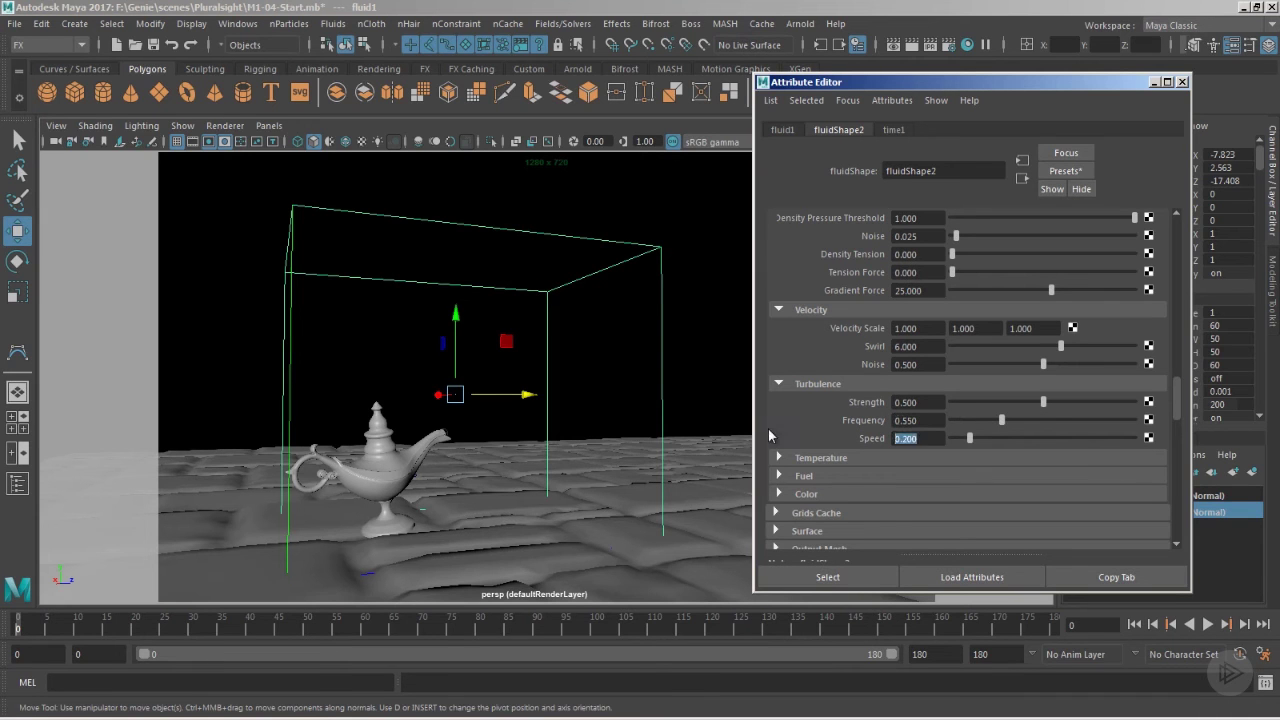
pyautogui.press('BackSpace')
pyautogui.write('.35')
pyautogui.press('Return')
# Review the remaining fluid attributes and close the Attribute Editor.
pyautogui.scroll(-1, 868, 374)
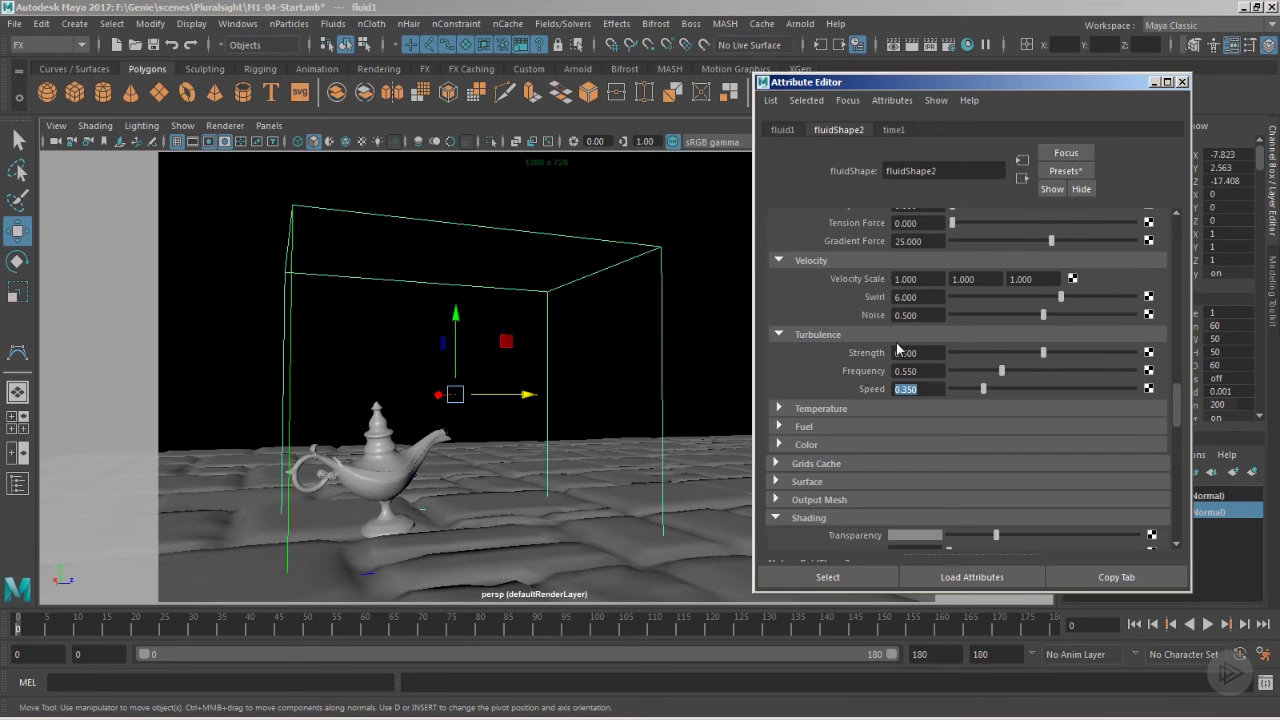
pyautogui.scroll(2, 865, 352)
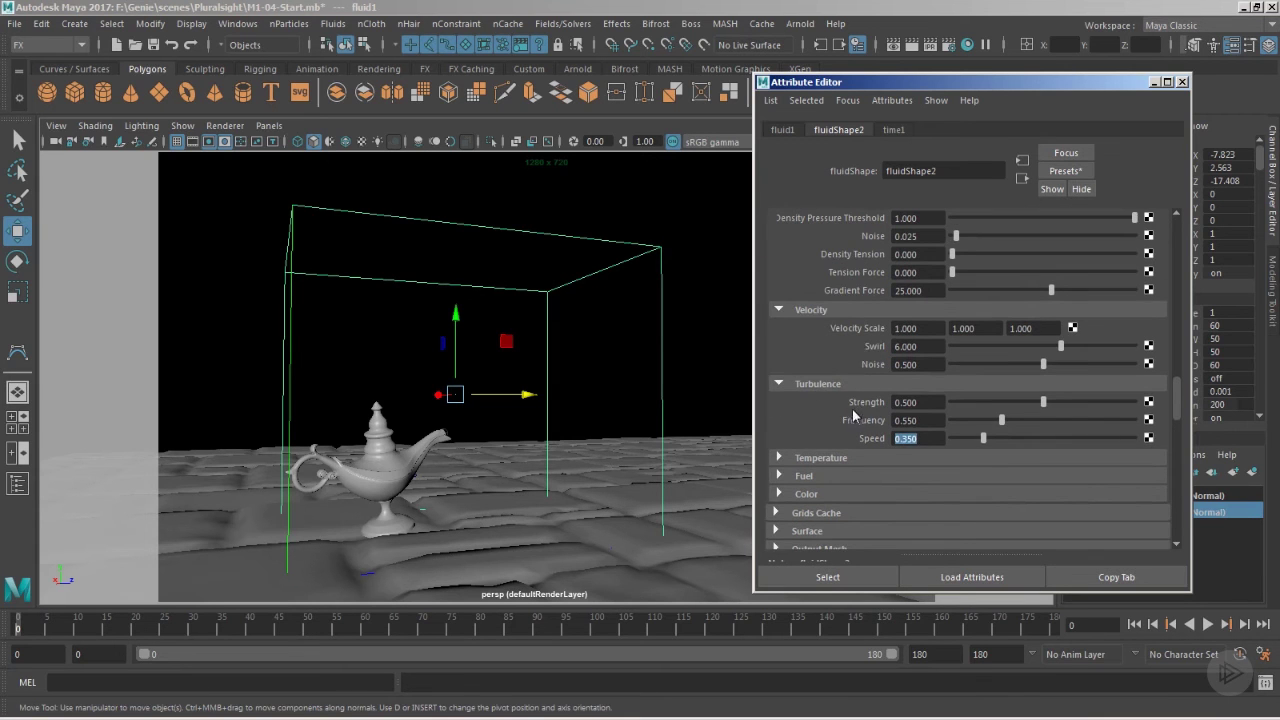
pyautogui.scroll(-3, 856, 380)
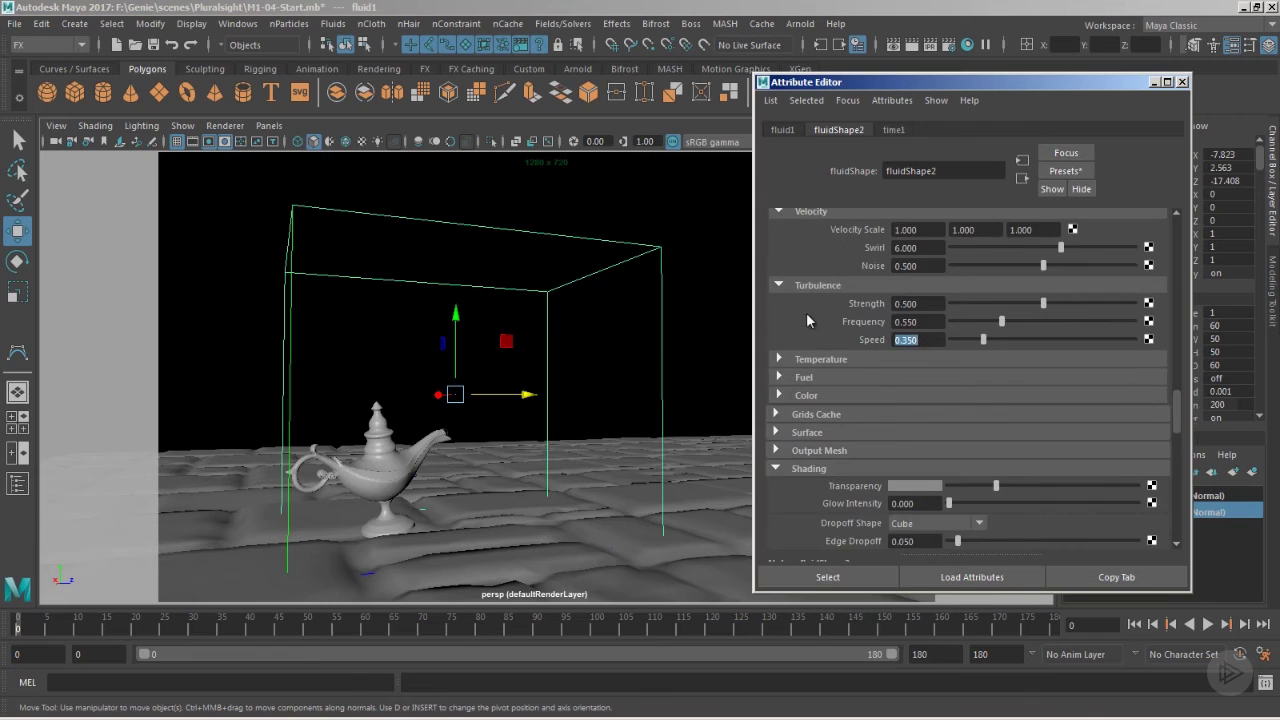
pyautogui.scroll(-4, 874, 382)
pyautogui.scroll(9, 877, 380)
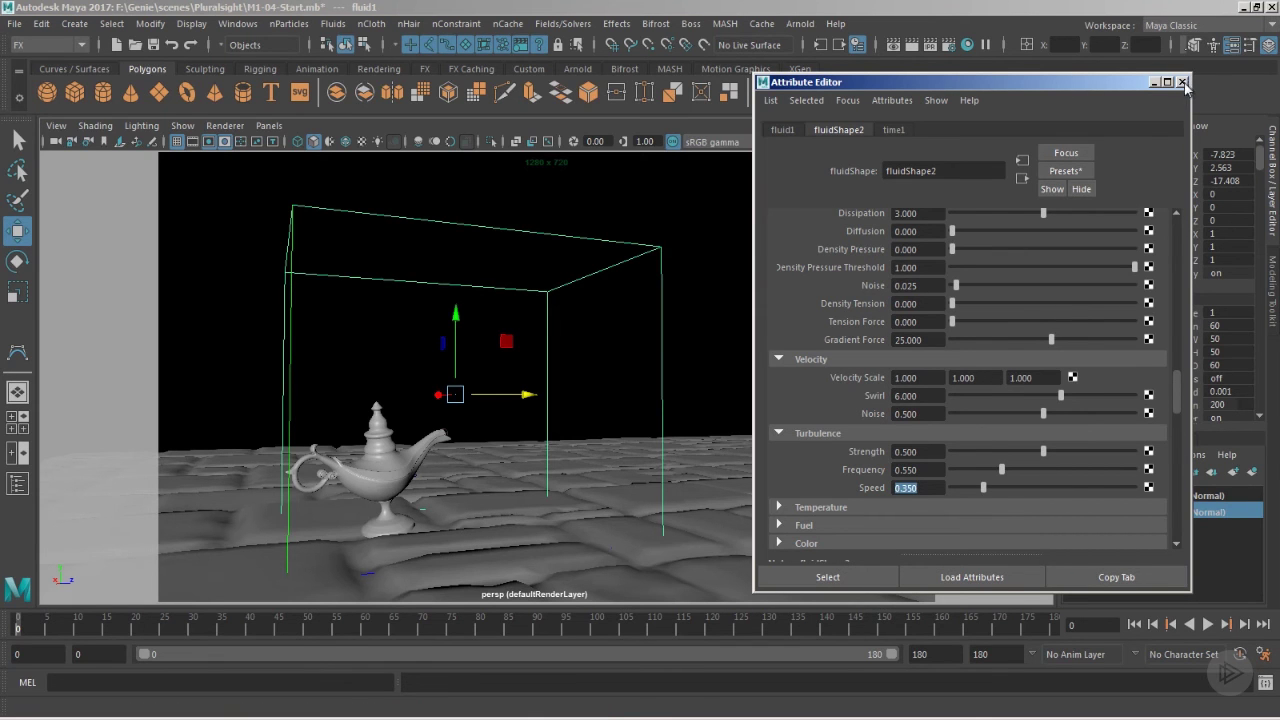
pyautogui.click(1183, 84)
# Select Magic_particles in the Outliner.
pyautogui.click(1016, 100)
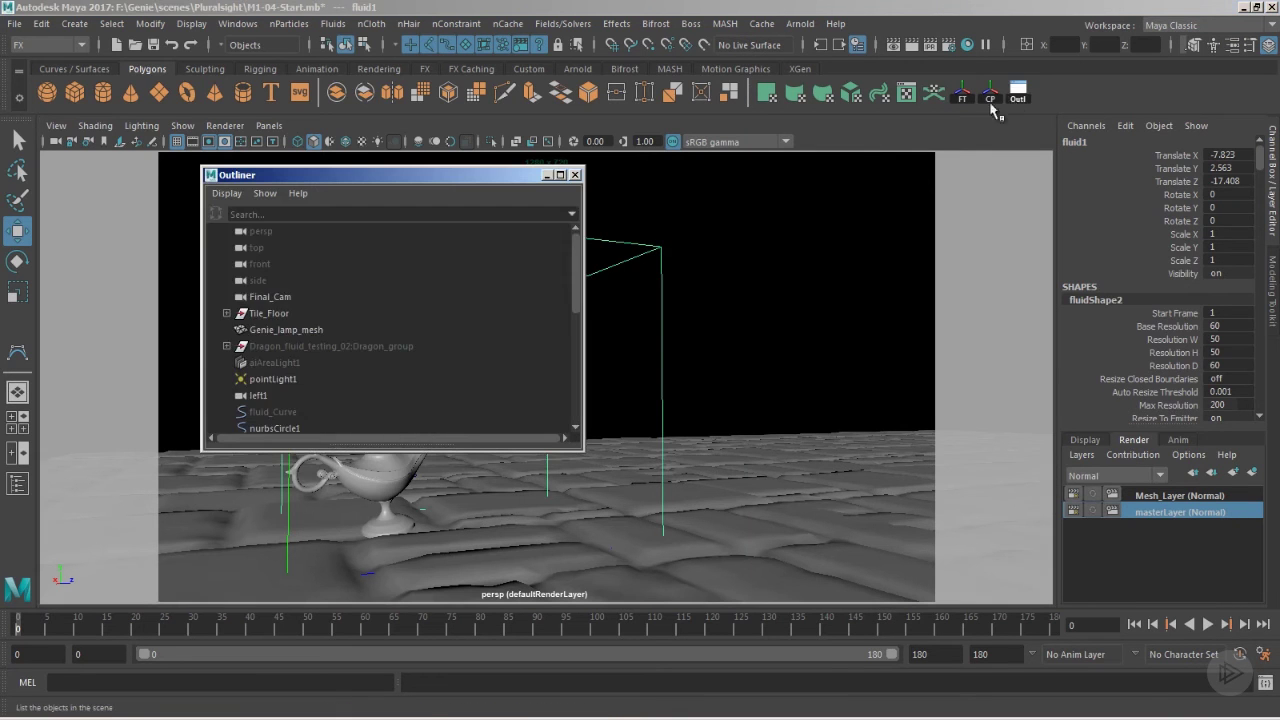
pyautogui.scroll(-5, 275, 377)
pyautogui.scroll(3, 318, 338)
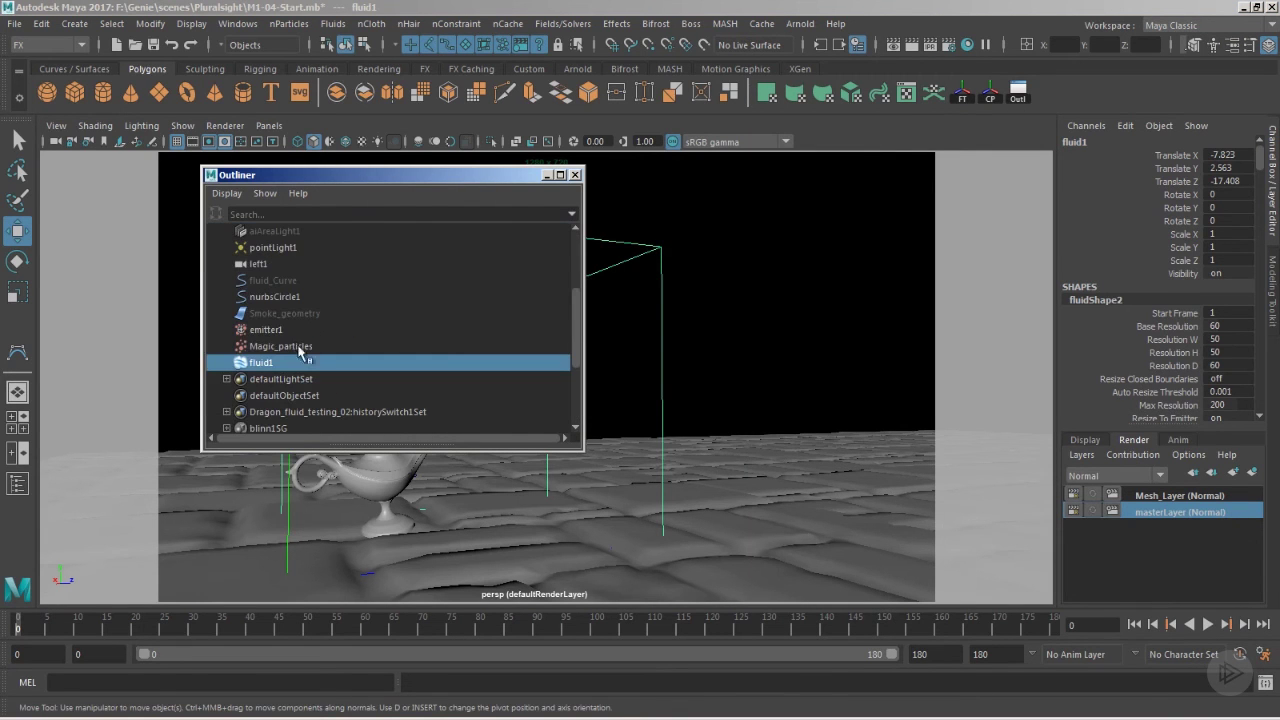
pyautogui.click(300, 347)
pyautogui.click(575, 175)
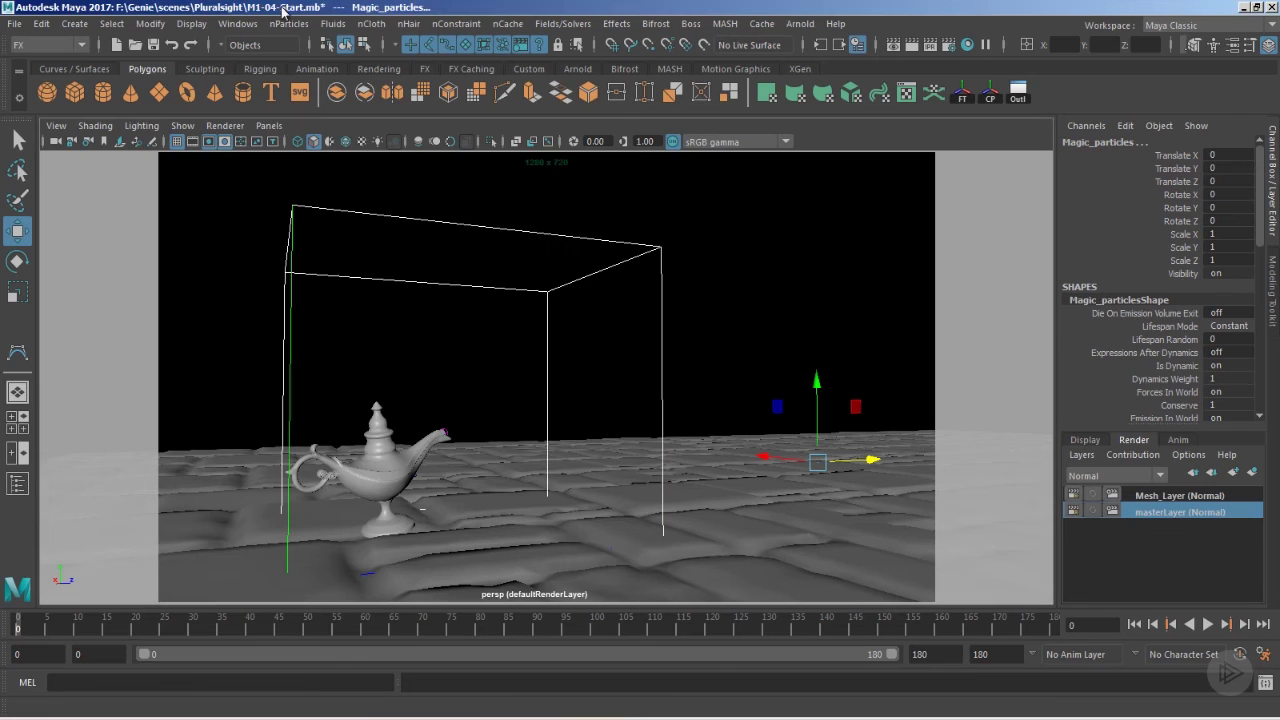
# Emit fluid from the object with reset options, Omni emitter type and Fluid dropoff 0.
pyautogui.click(332, 23)
pyautogui.moveTo(378, 99)
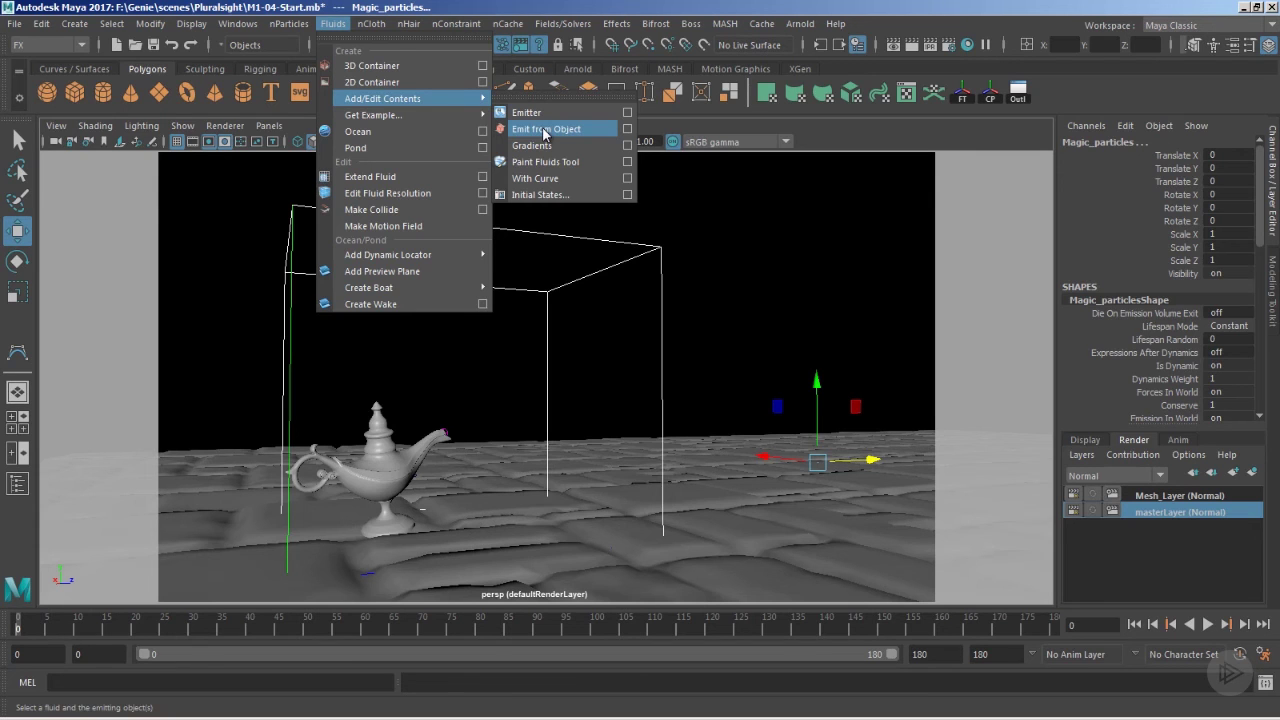
pyautogui.click(627, 129)
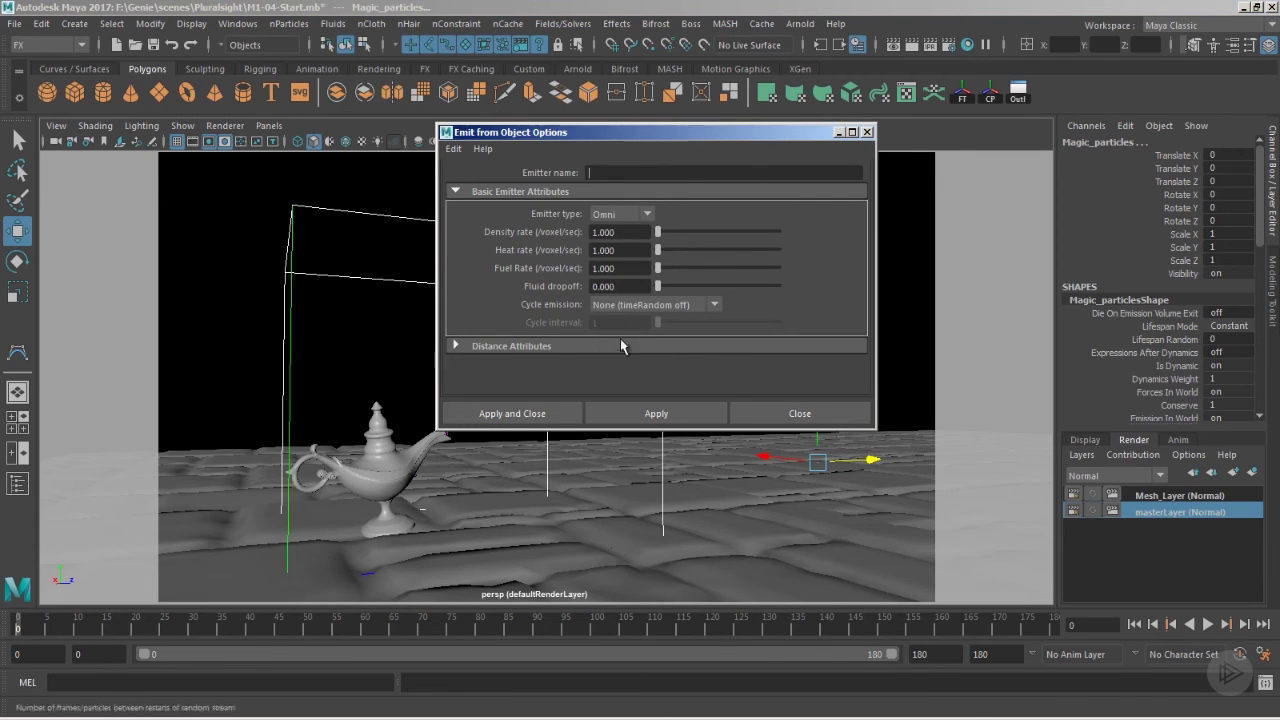
pyautogui.click(453, 148)
pyautogui.click(470, 182)
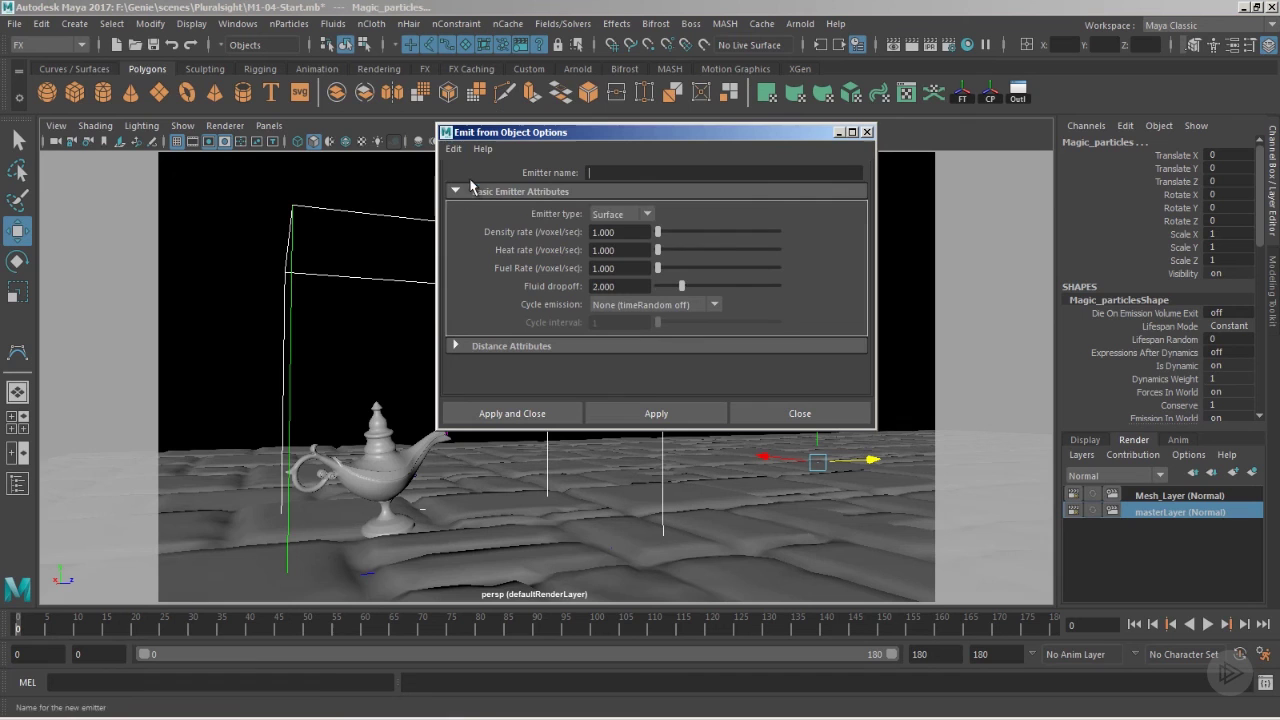
pyautogui.click(620, 214)
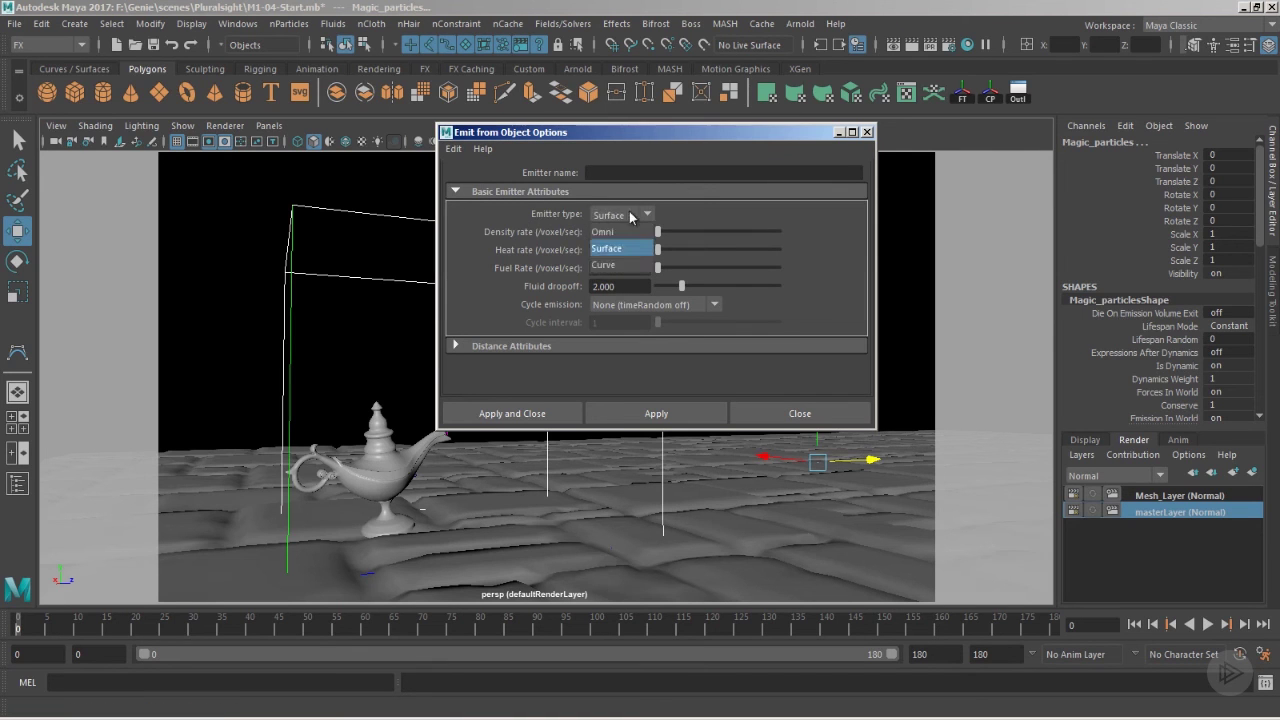
pyautogui.click(622, 234)
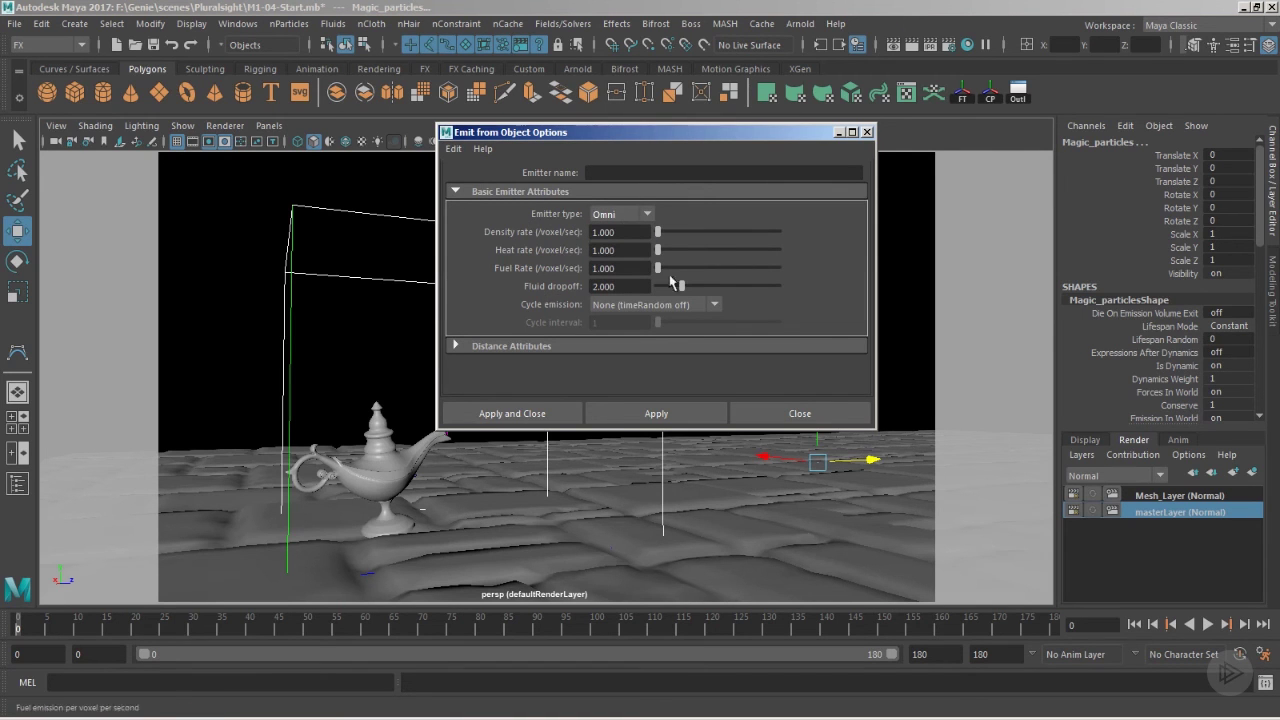
pyautogui.moveTo(684, 286); pyautogui.dragTo(608, 305)
pyautogui.click(515, 413)
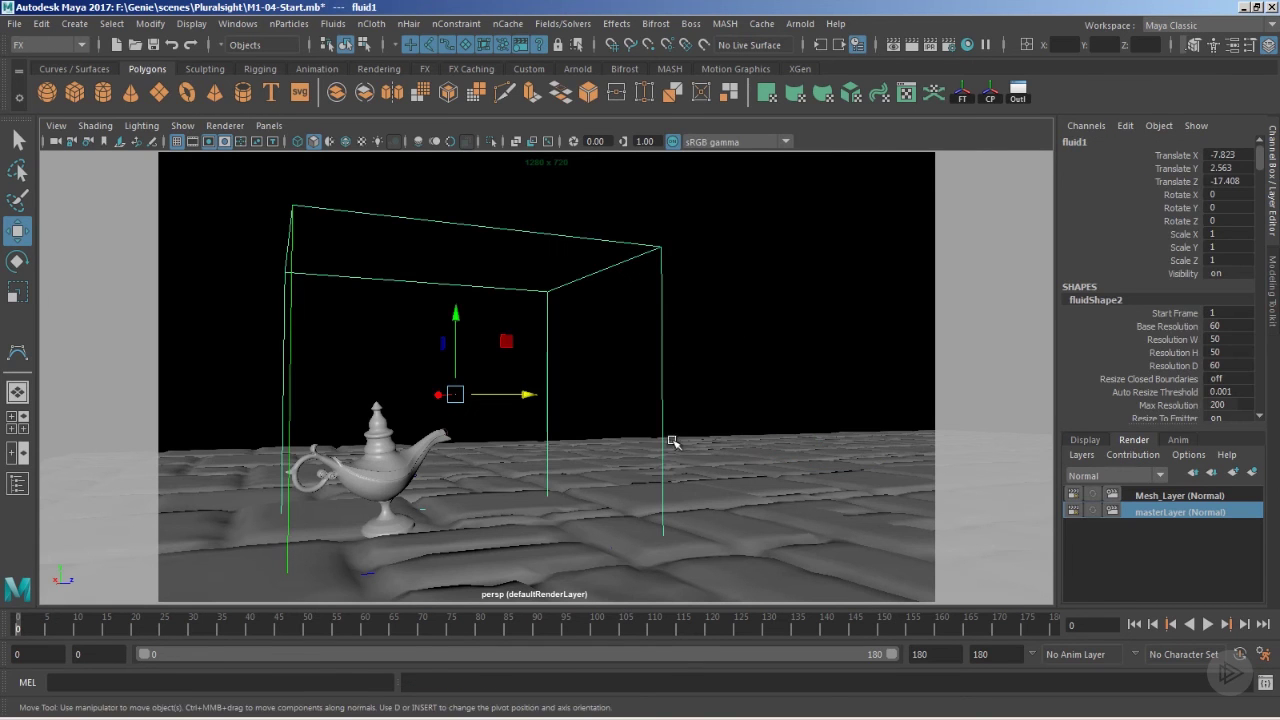
# Preview the density puff beside the lamp in playback, then open the Attribute Editor.
pyautogui.keyDown('alt'); pyautogui.moveTo(723, 443); pyautogui.dragTo(729, 460); pyautogui.keyUp('alt')
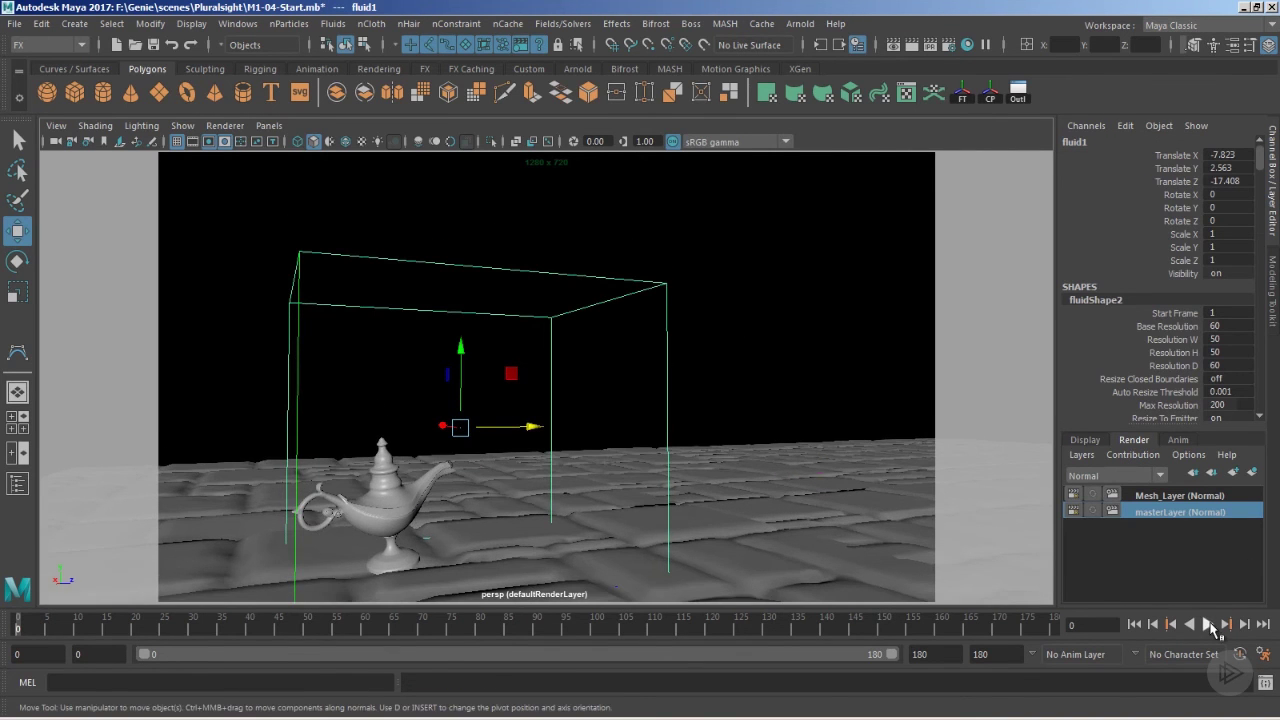
pyautogui.click(1208, 624)
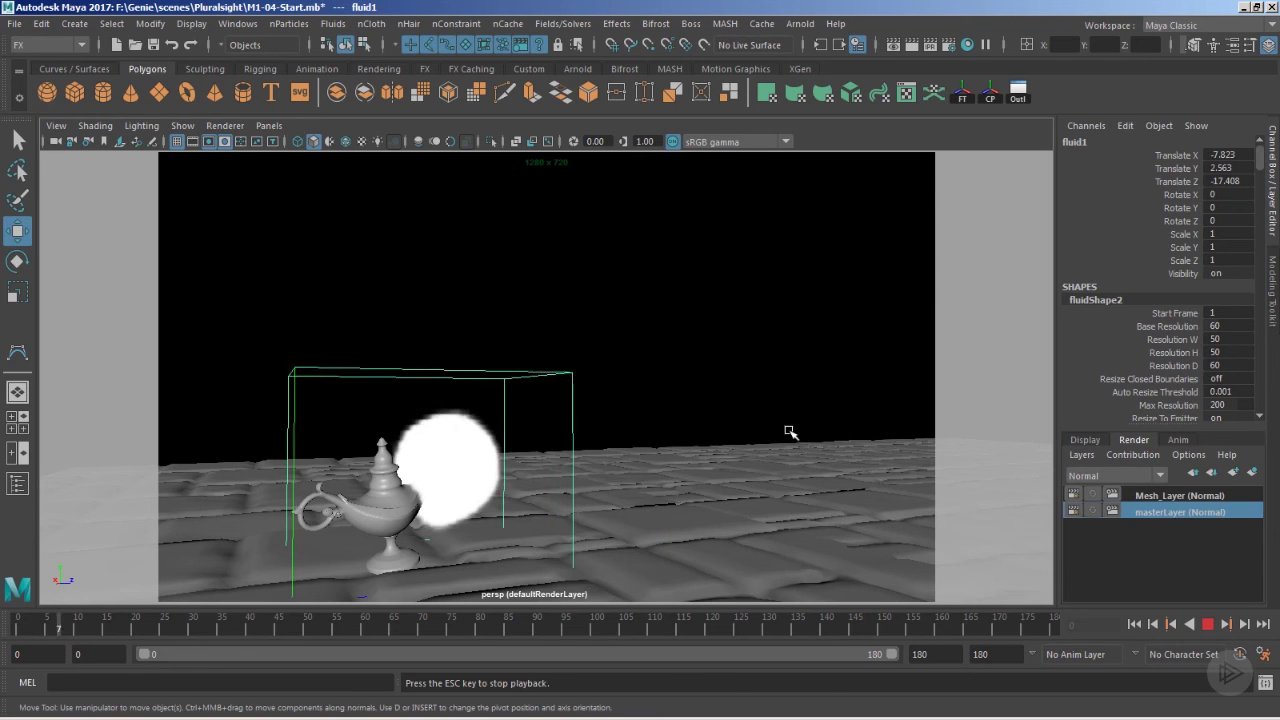
pyautogui.press('Escape')
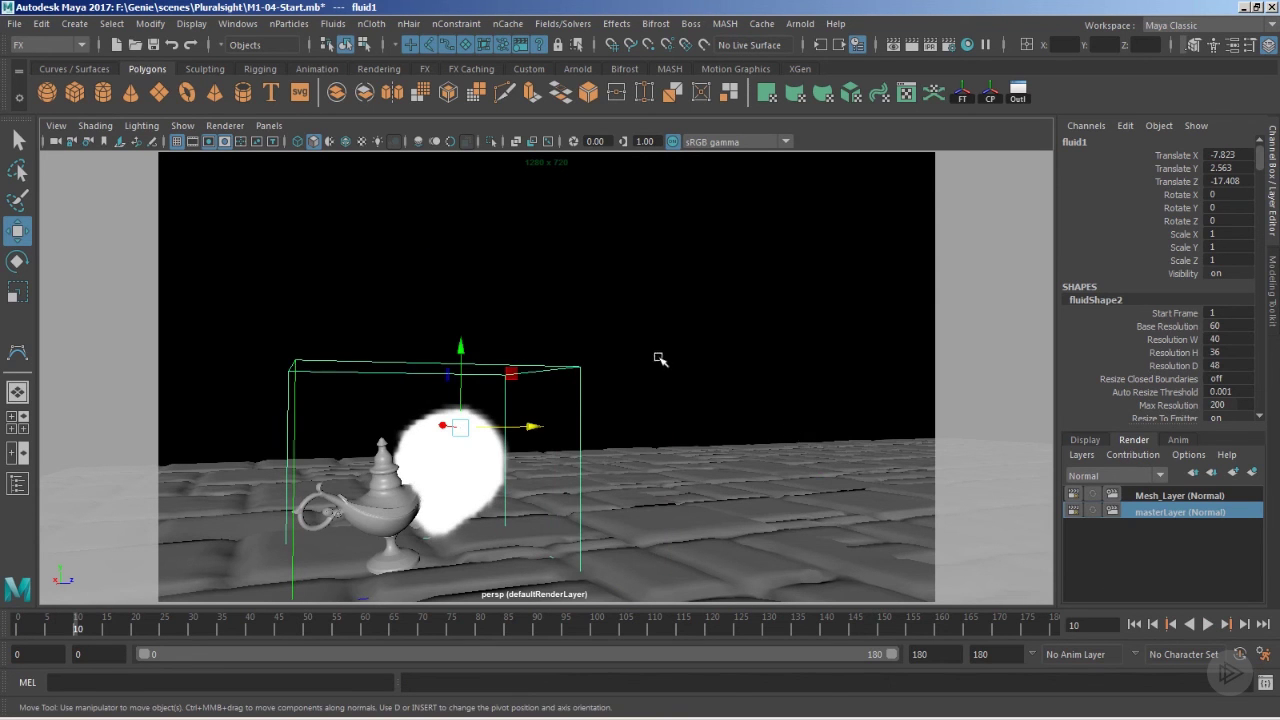
pyautogui.keyDown('alt'); pyautogui.moveTo(660, 360); pyautogui.dragTo(551, 472); pyautogui.keyUp('alt')
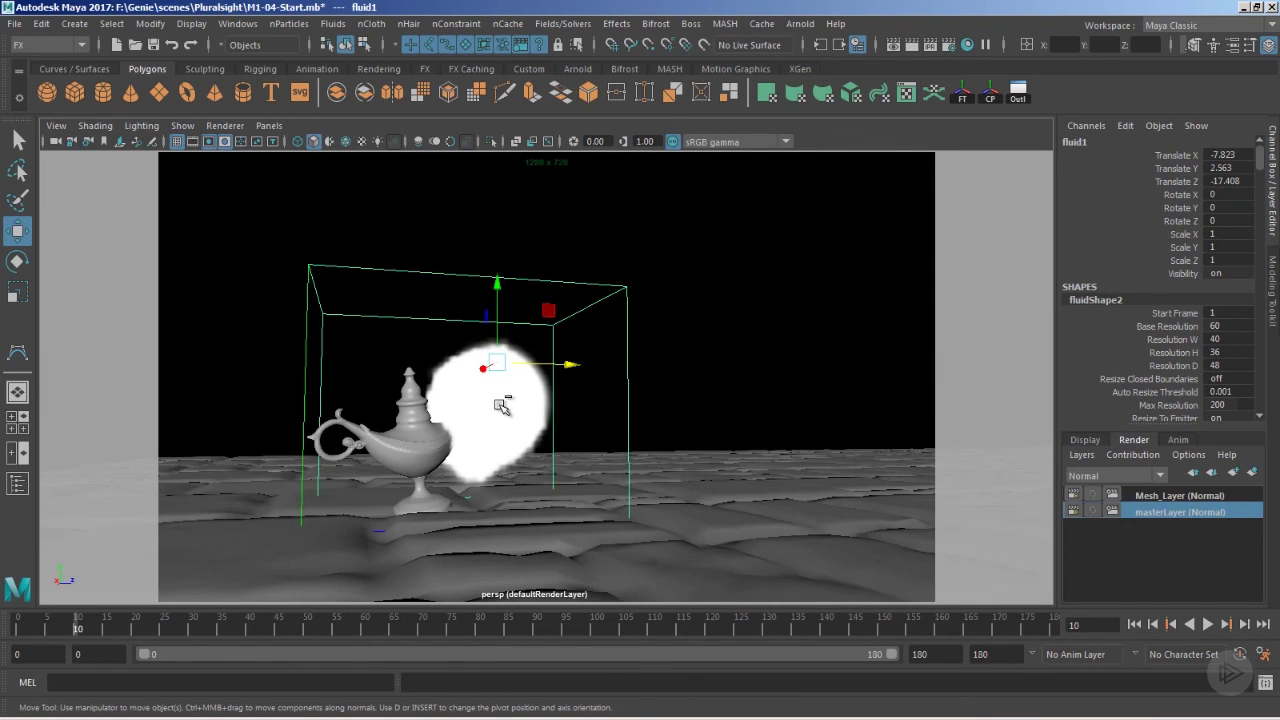
pyautogui.hotkey('ctrl', 'a')
# On fluidEmitter1, set Max Distance 0.1, Rate (Percent) 1250, and enable Motion Streak.
pyautogui.click(972, 152)
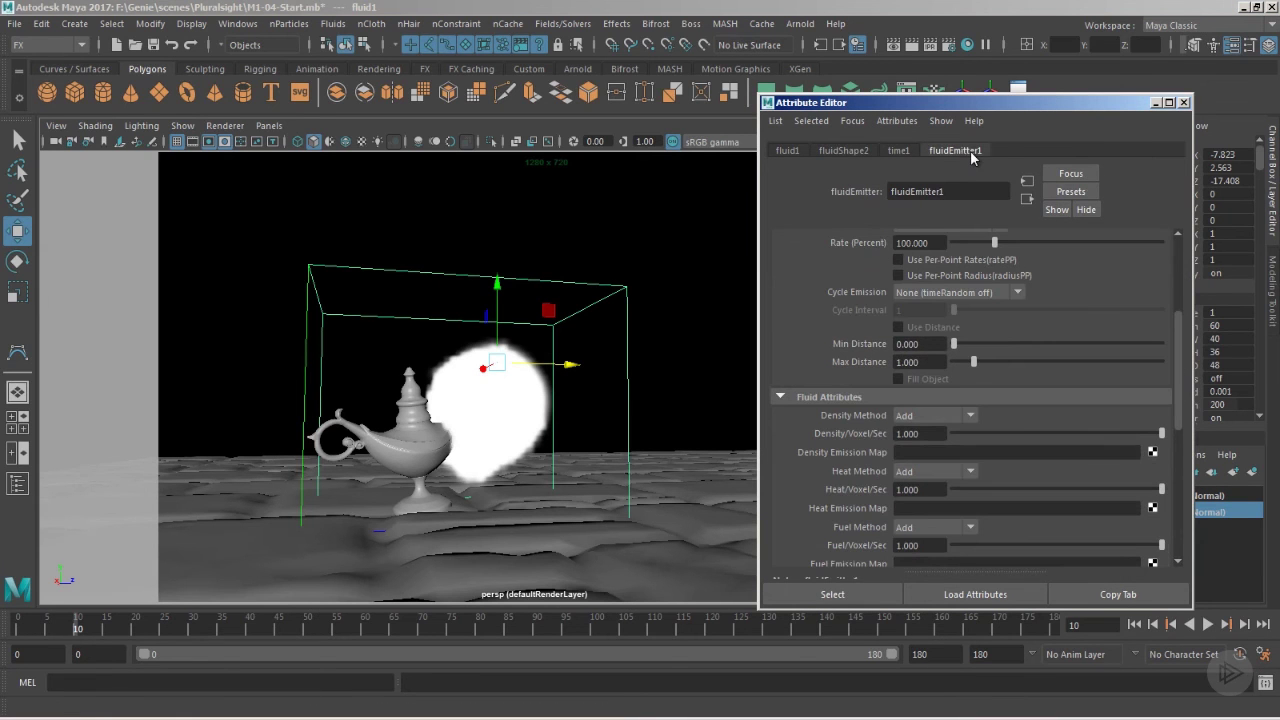
pyautogui.scroll(1, 1018, 328)
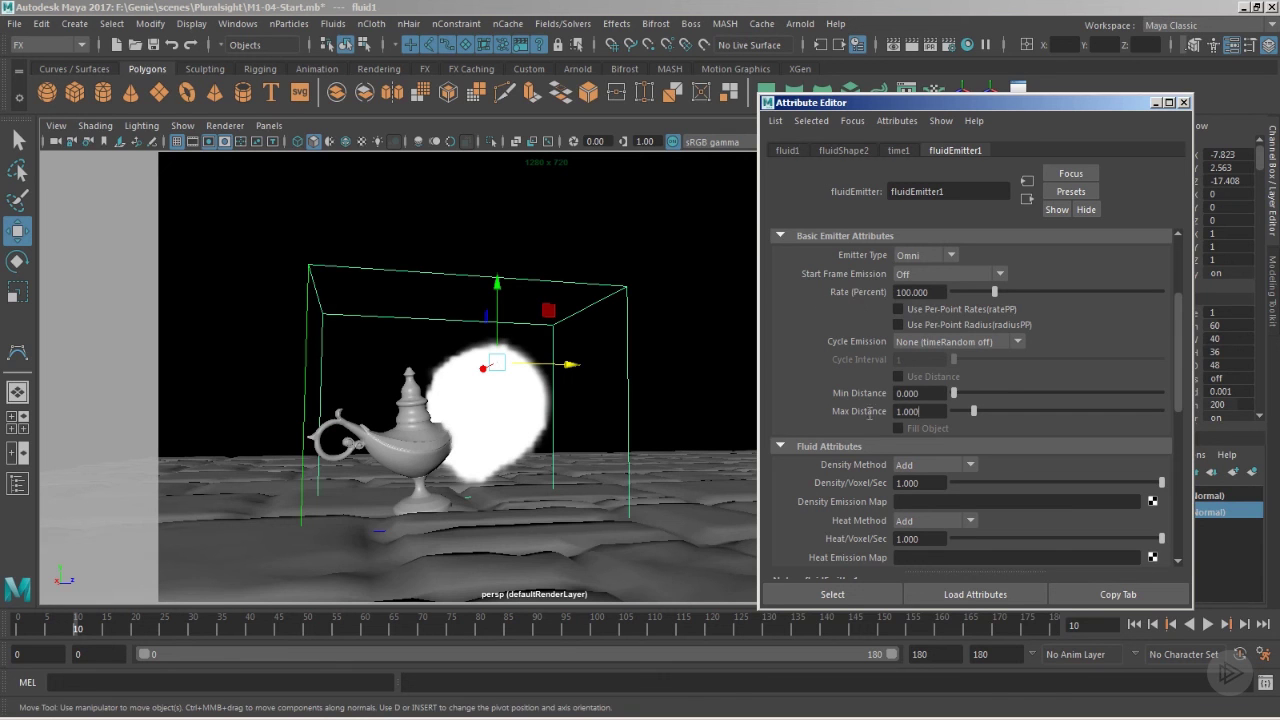
pyautogui.write('0.1')
pyautogui.press('Return')
pyautogui.click(940, 292)
pyautogui.write('1250')
pyautogui.press('Return')
pyautogui.scroll(-3, 916, 367)
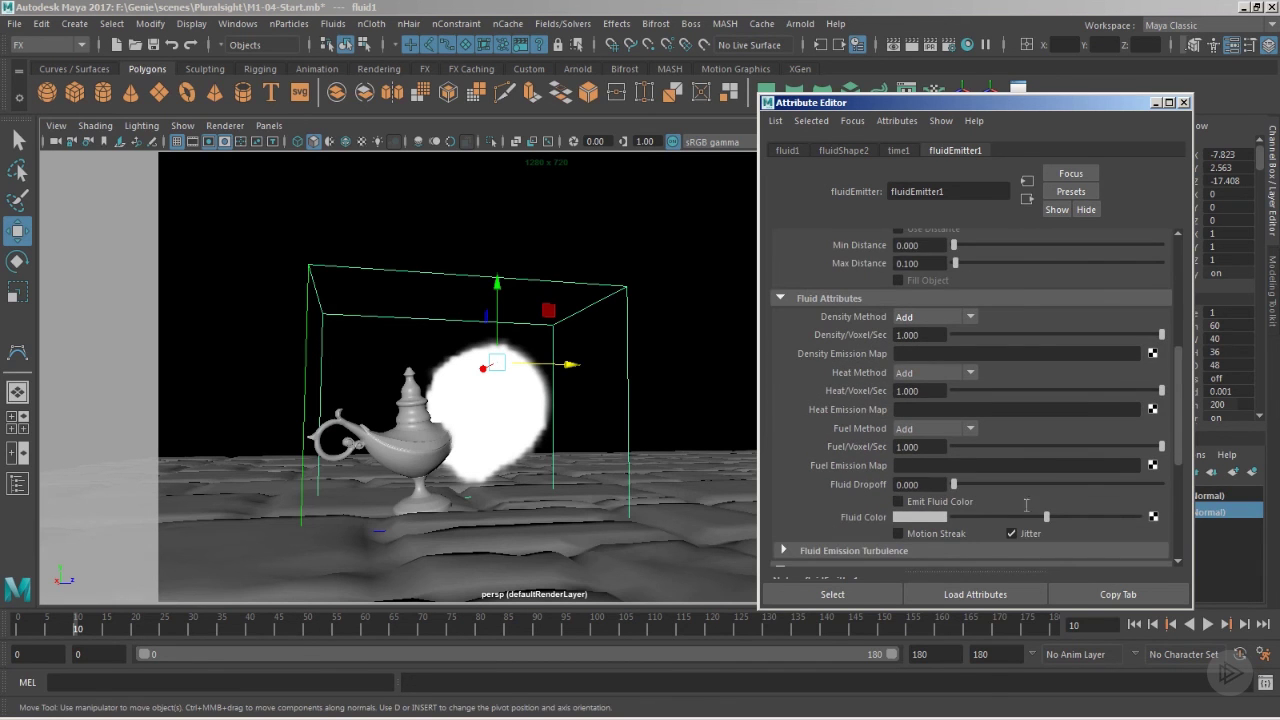
pyautogui.click(898, 533)
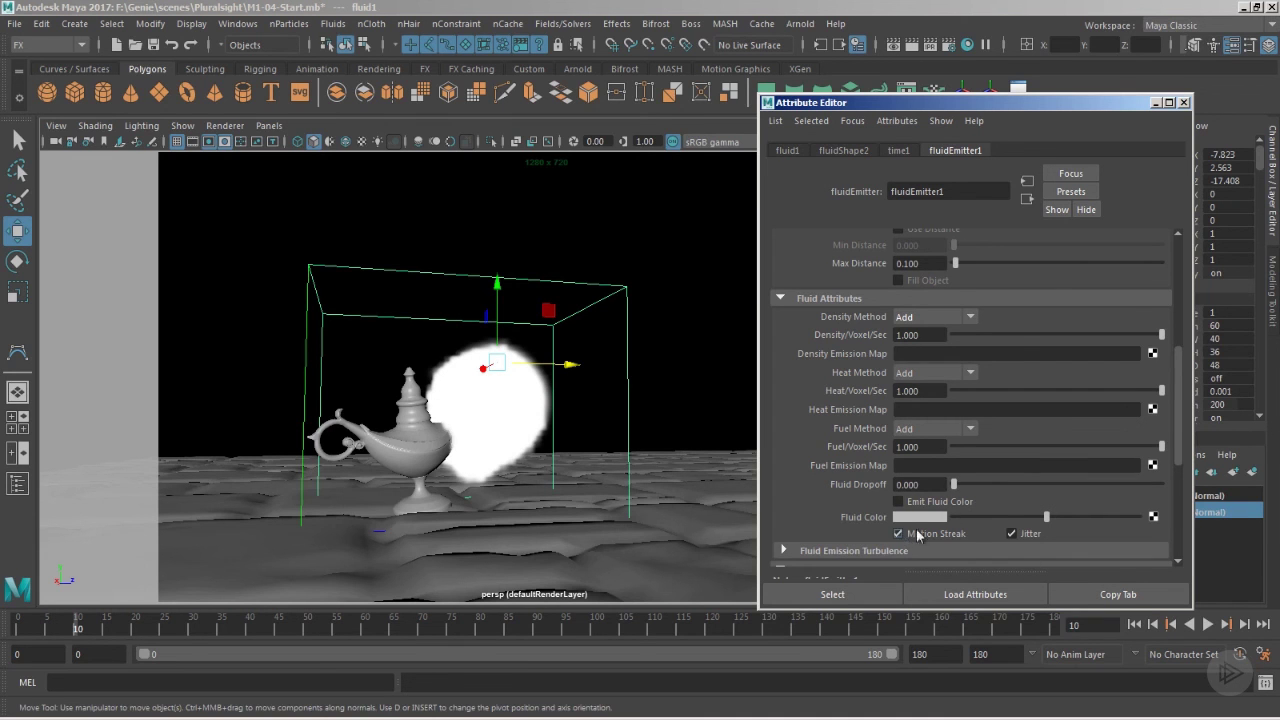
# Under Emission Speed Attributes, set Speed Method to Replace and Inherit Velocity to 1.
pyautogui.scroll(-3, 906, 543)
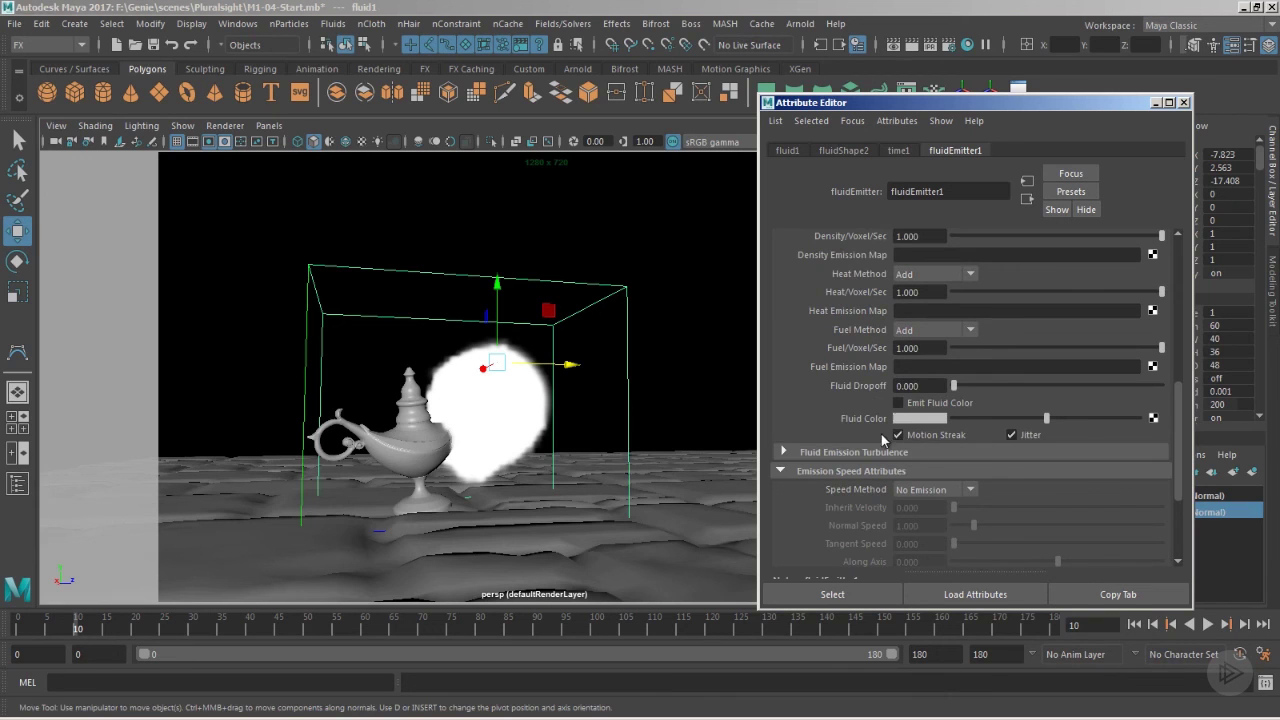
pyautogui.scroll(-1, 941, 445)
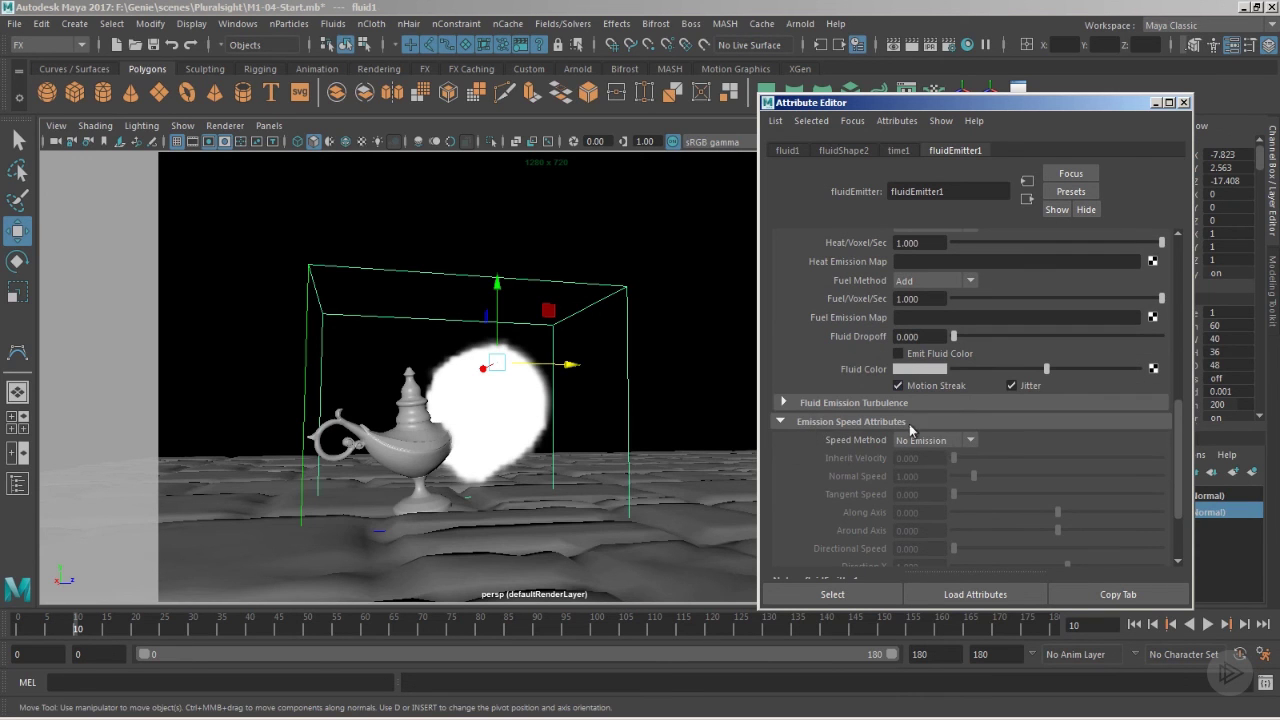
pyautogui.scroll(-1, 1025, 324)
pyautogui.scroll(-1, 904, 340)
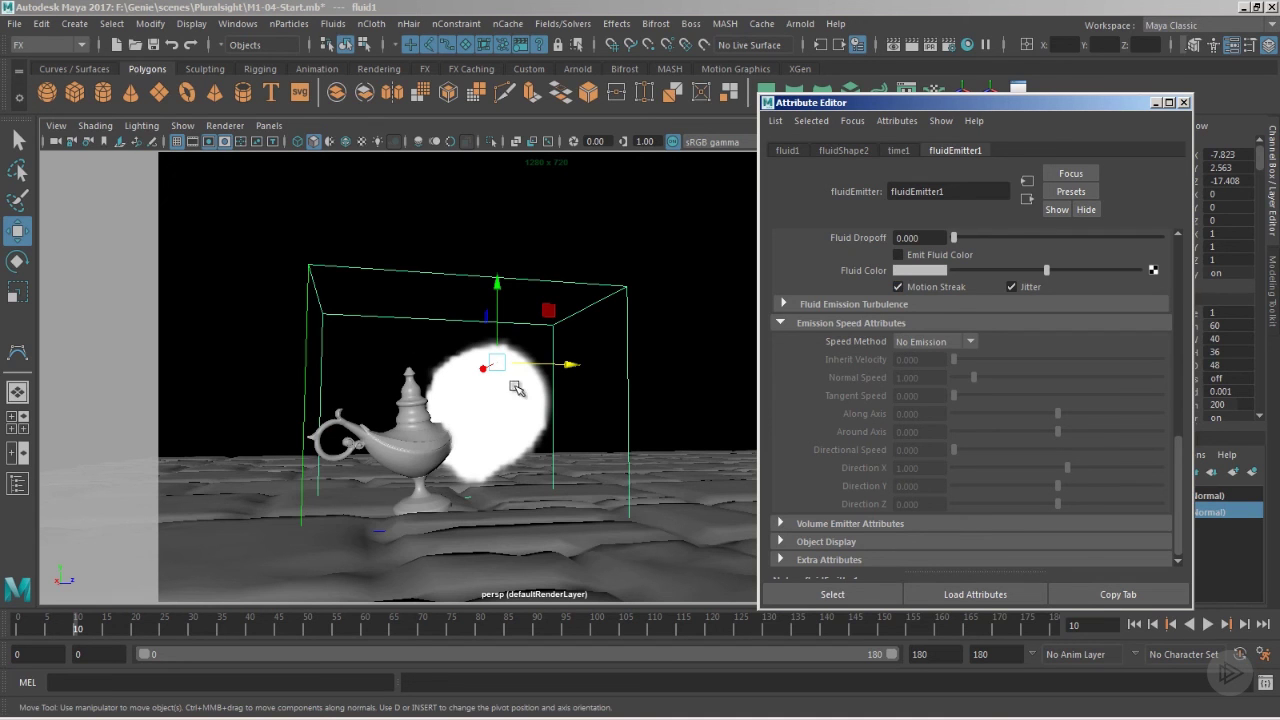
pyautogui.click(946, 342)
pyautogui.click(923, 388)
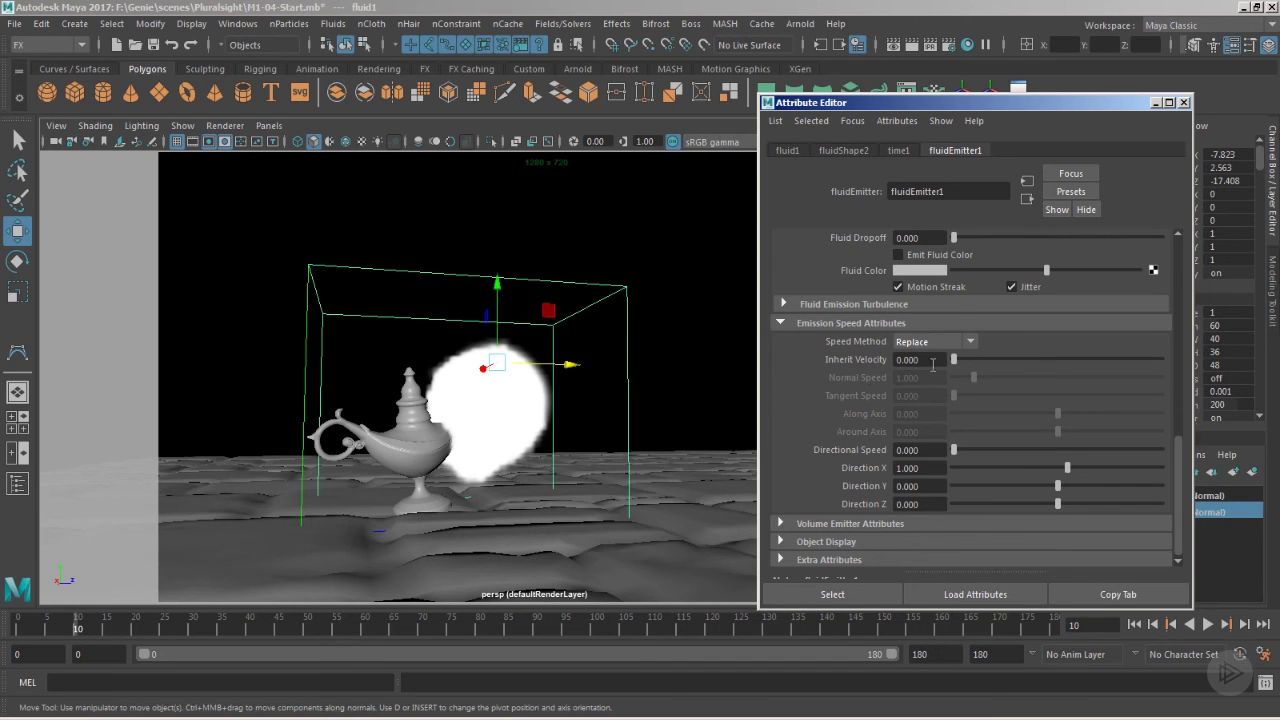
pyautogui.press('Tab')
pyautogui.write('1')
pyautogui.press('Return')
pyautogui.scroll(3, 877, 353)
# Close the Attribute Editor, rewind to the first frame, and look through Final_Cam.
pyautogui.click(1183, 102)
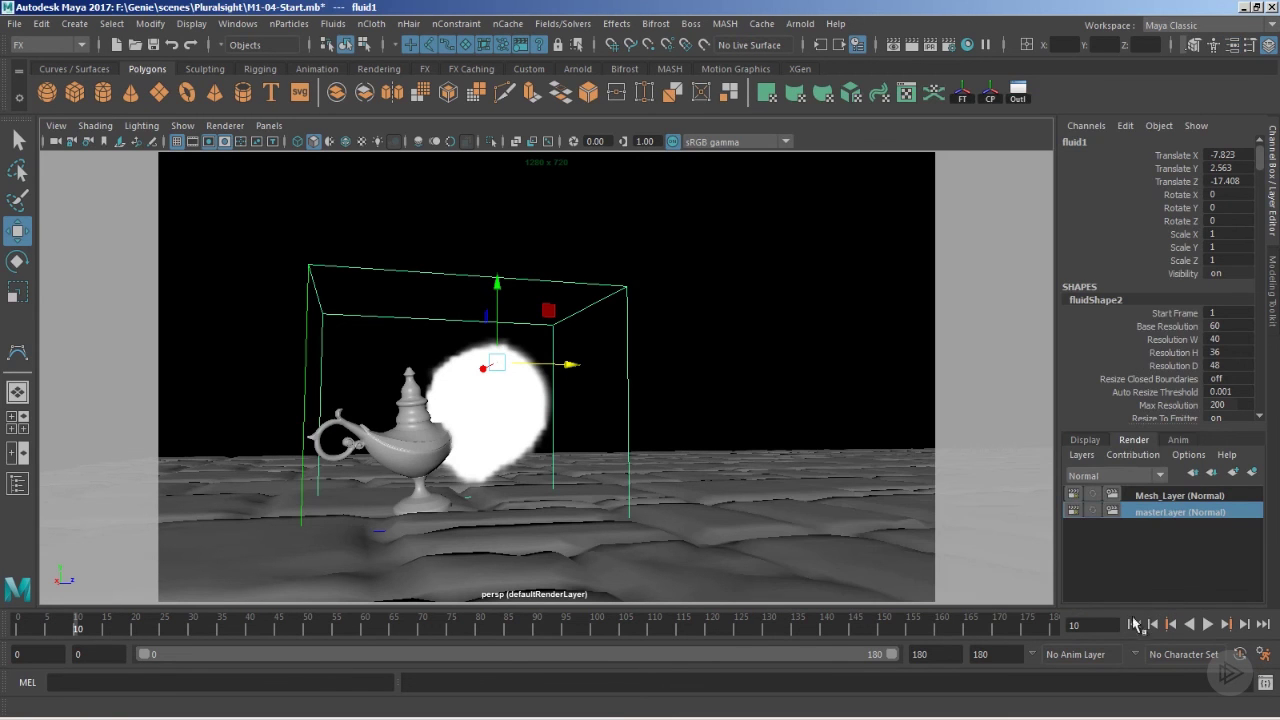
pyautogui.click(1134, 624)
pyautogui.click(658, 287)
pyautogui.click(269, 125)
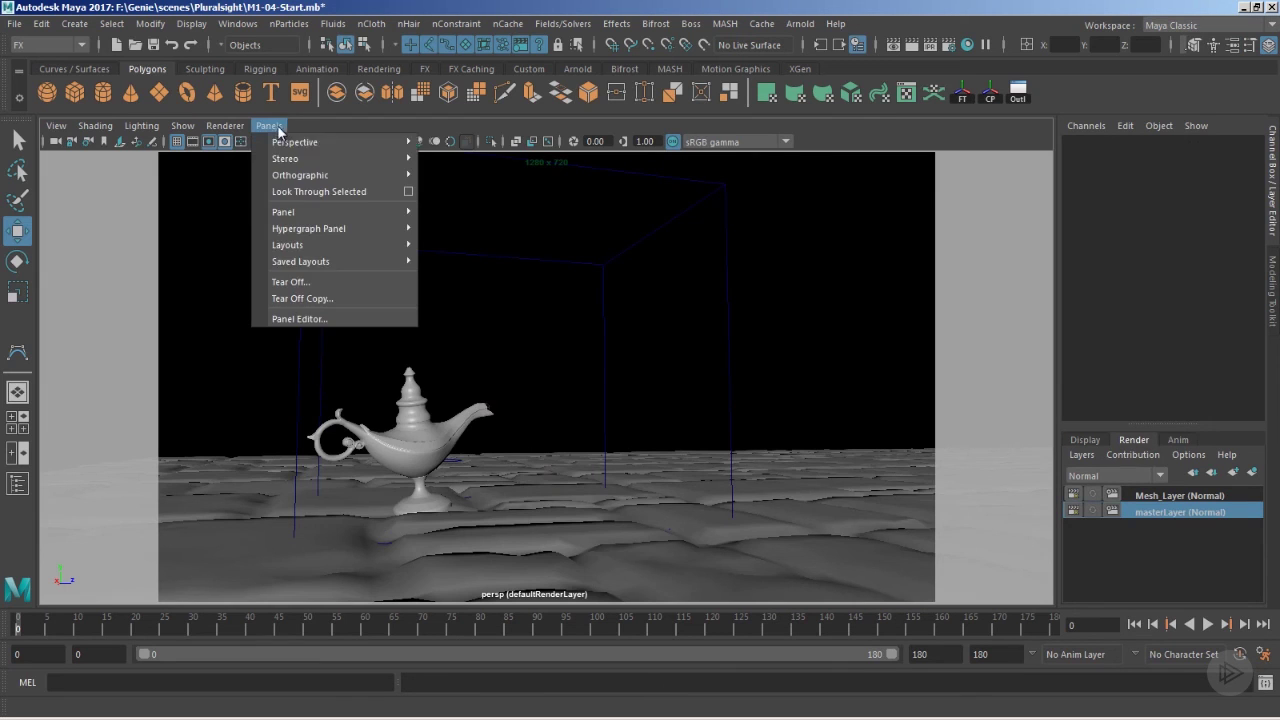
pyautogui.moveTo(300, 137)
pyautogui.click(458, 139)
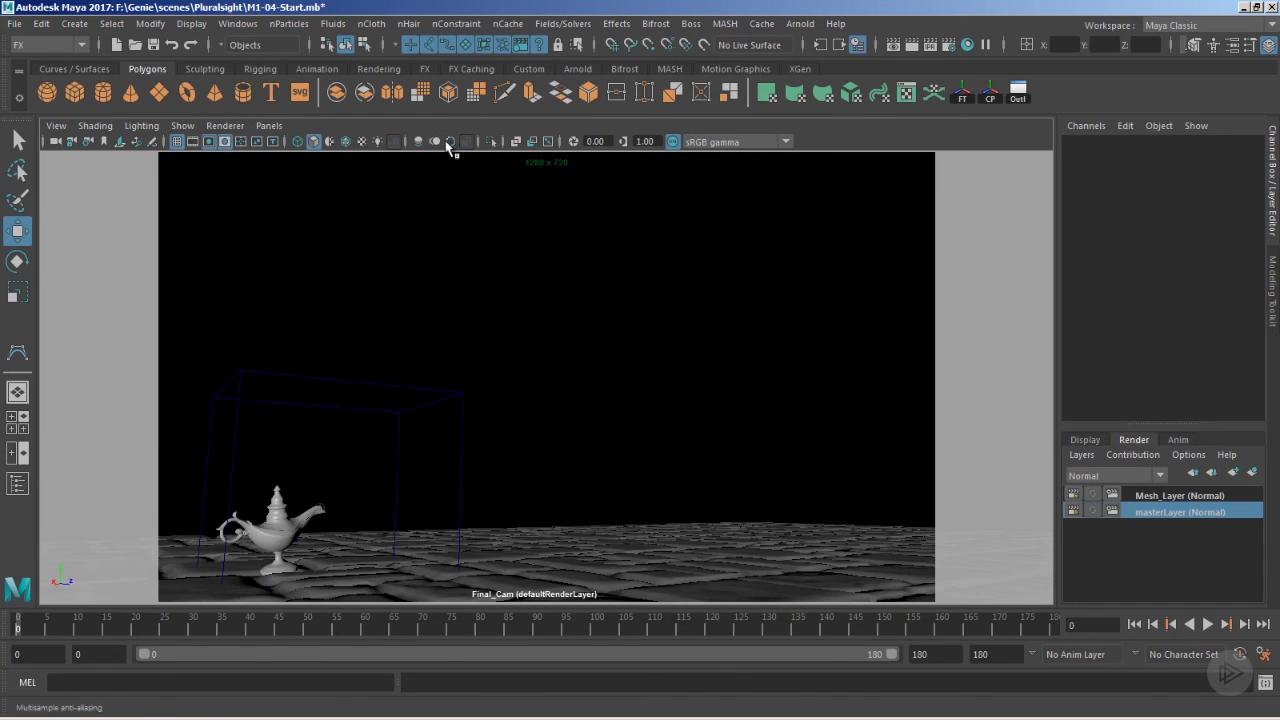
# Play the smoke simulation to frame 61 and select the fluid container.
pyautogui.click(1207, 624)
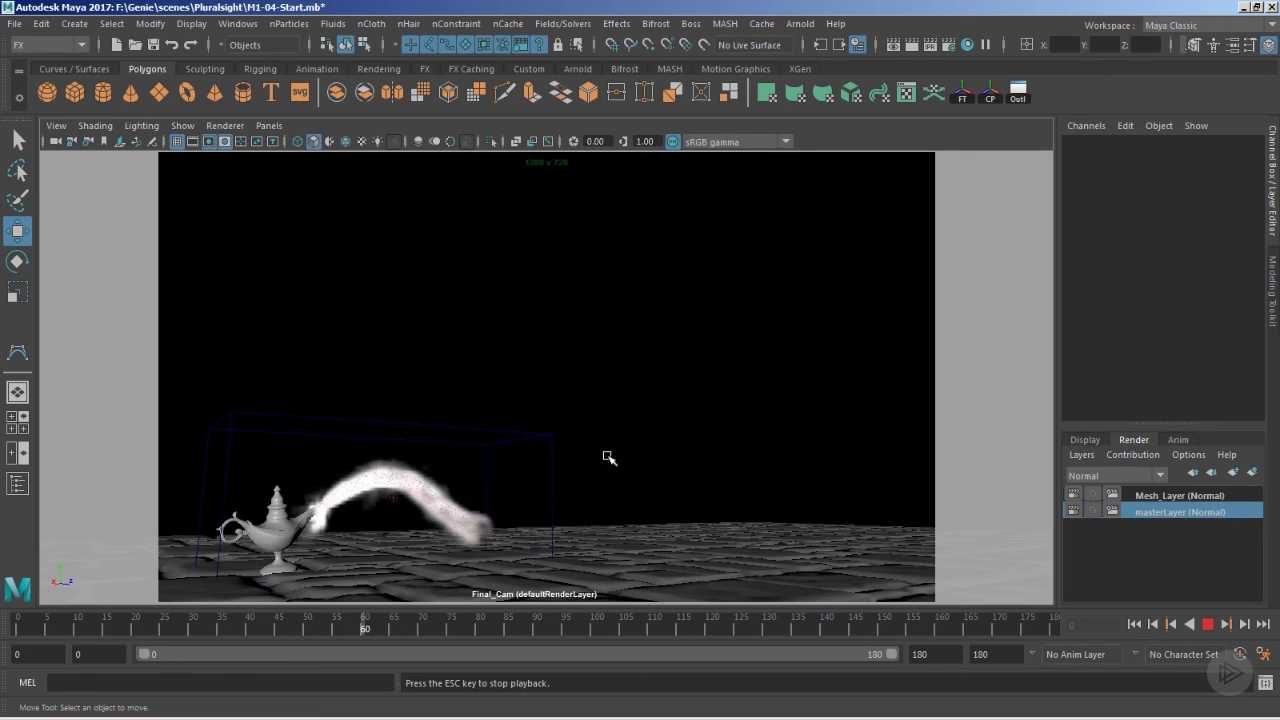
pyautogui.press('Escape')
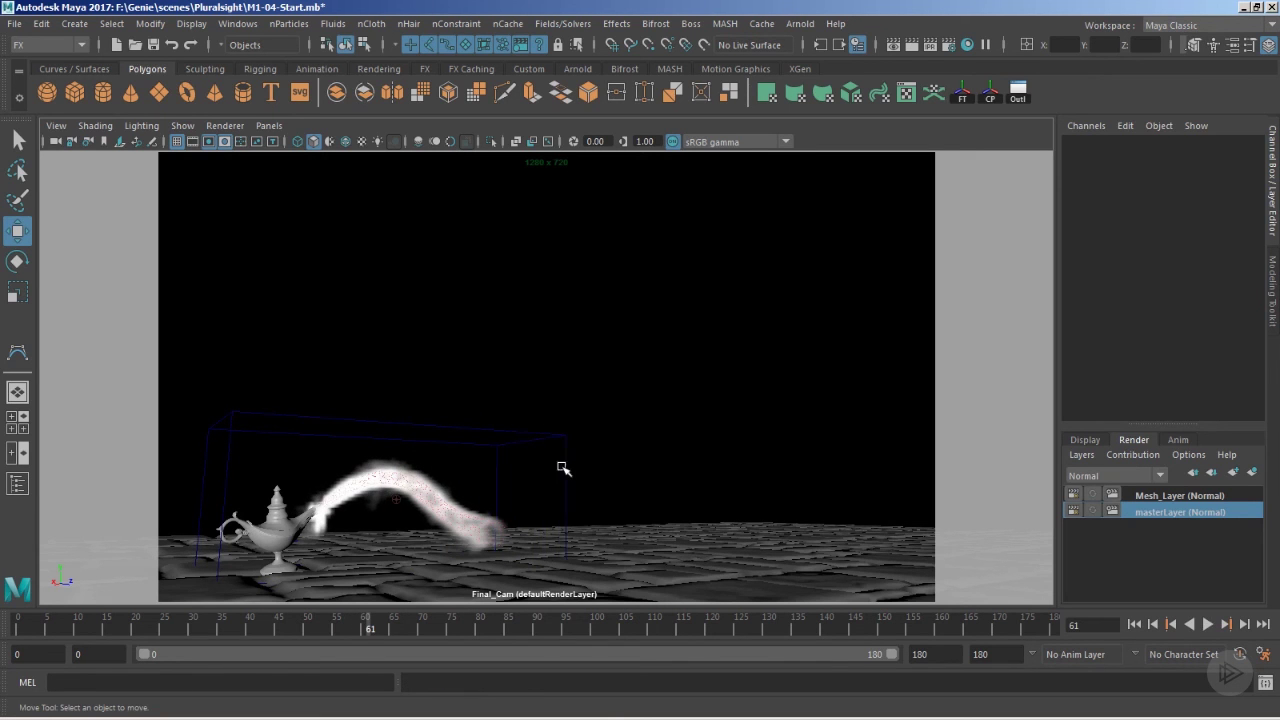
pyautogui.moveTo(550, 470); pyautogui.dragTo(632, 473)
# Open fluidShape2's attributes and expand the Opacity curve into its large editor.
pyautogui.hotkey('ctrl', 'a')
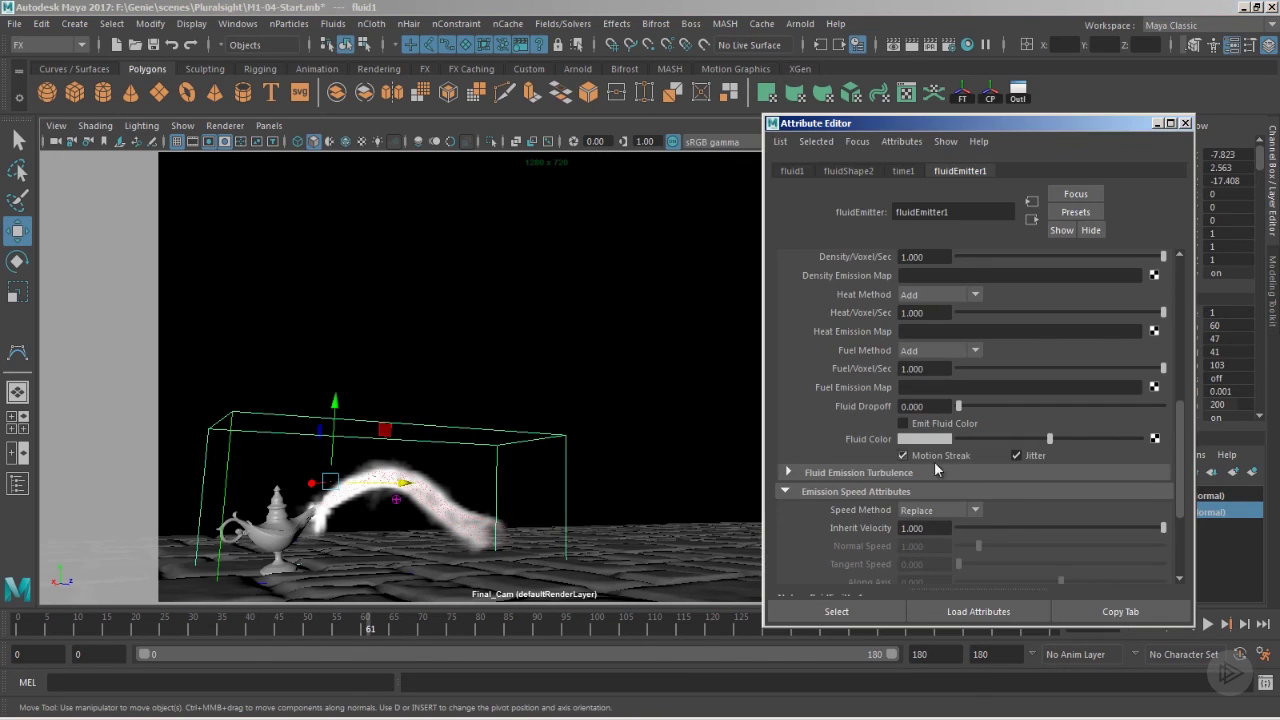
pyautogui.click(841, 170)
pyautogui.scroll(-10, 920, 360)
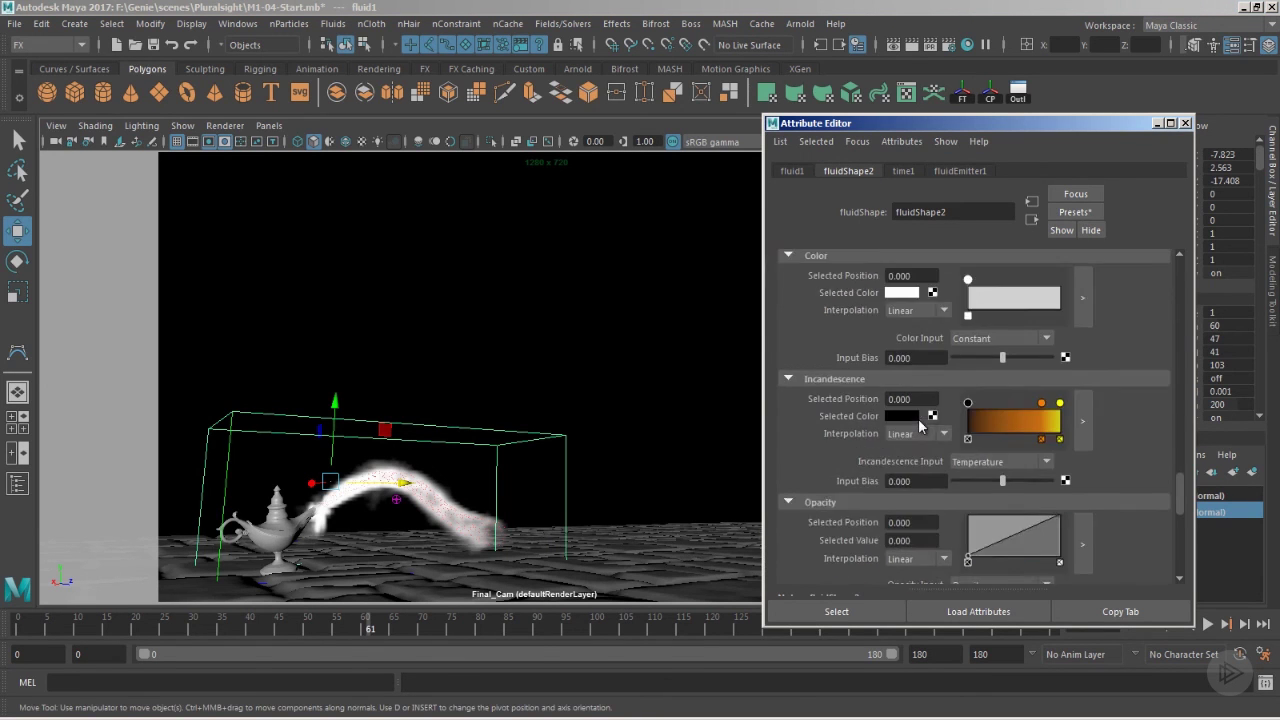
pyautogui.scroll(3, 930, 367)
pyautogui.scroll(-3, 930, 344)
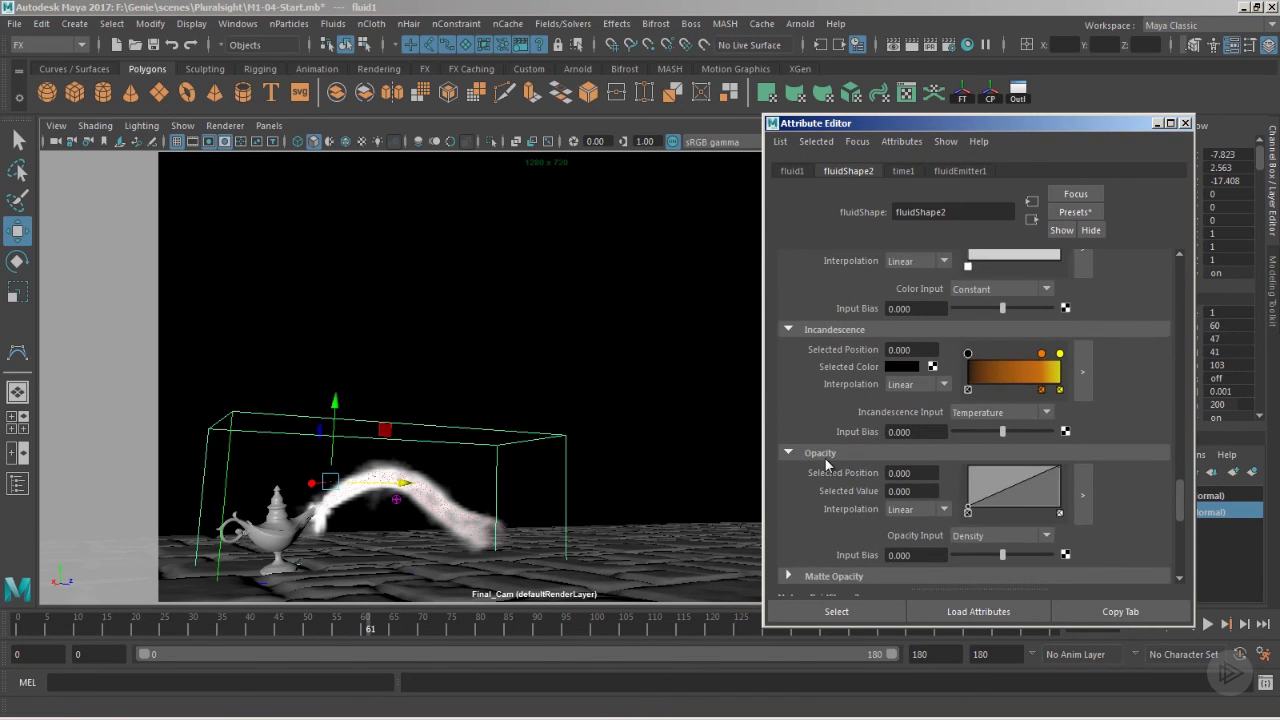
pyautogui.click(1084, 515)
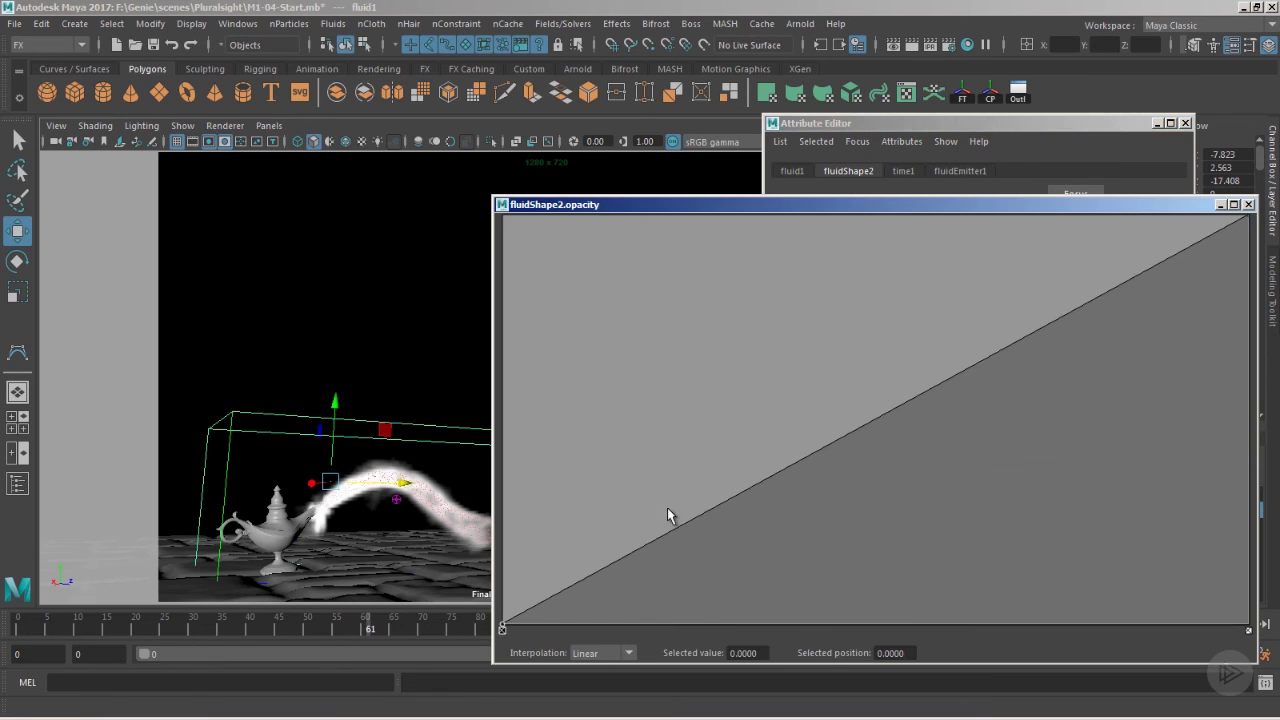
# Add and raise points so the opacity curve climbs steeply at low density.
pyautogui.moveTo(671, 531); pyautogui.dragTo(563, 459)
pyautogui.moveTo(537, 527); pyautogui.dragTo(510, 525)
pyautogui.click(527, 495)
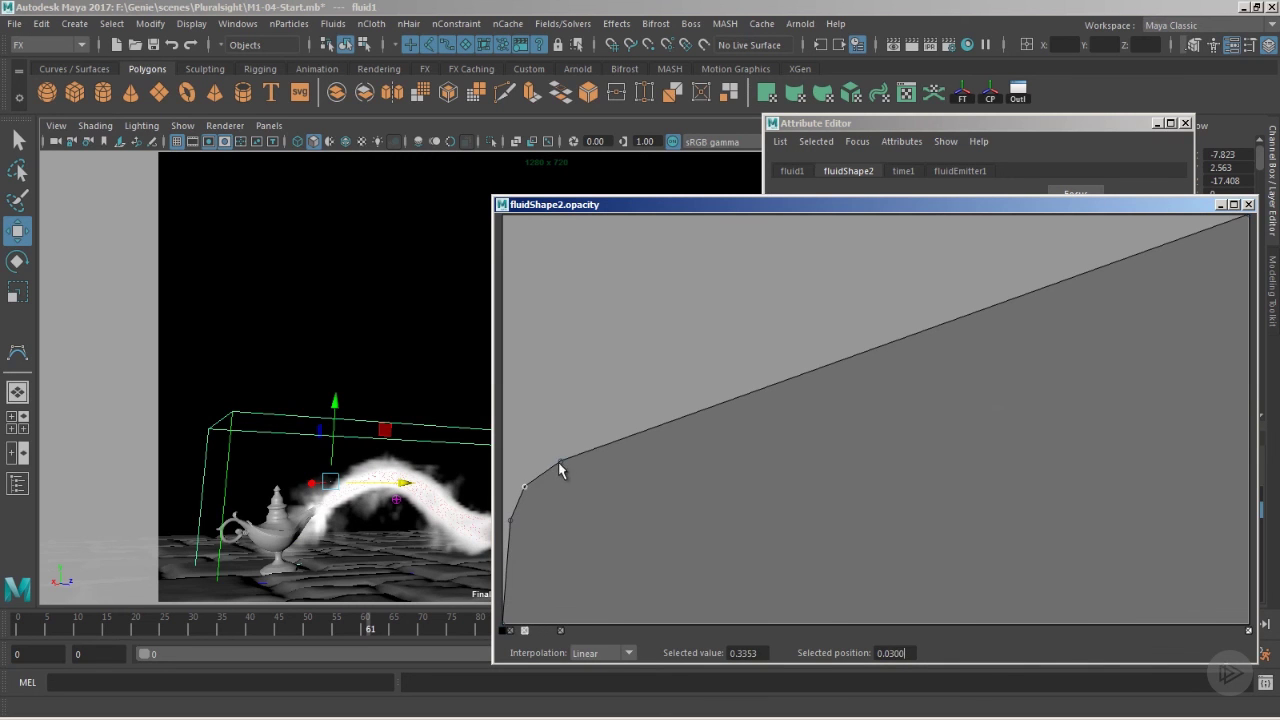
pyautogui.moveTo(558, 462); pyautogui.dragTo(576, 450)
pyautogui.click(508, 521)
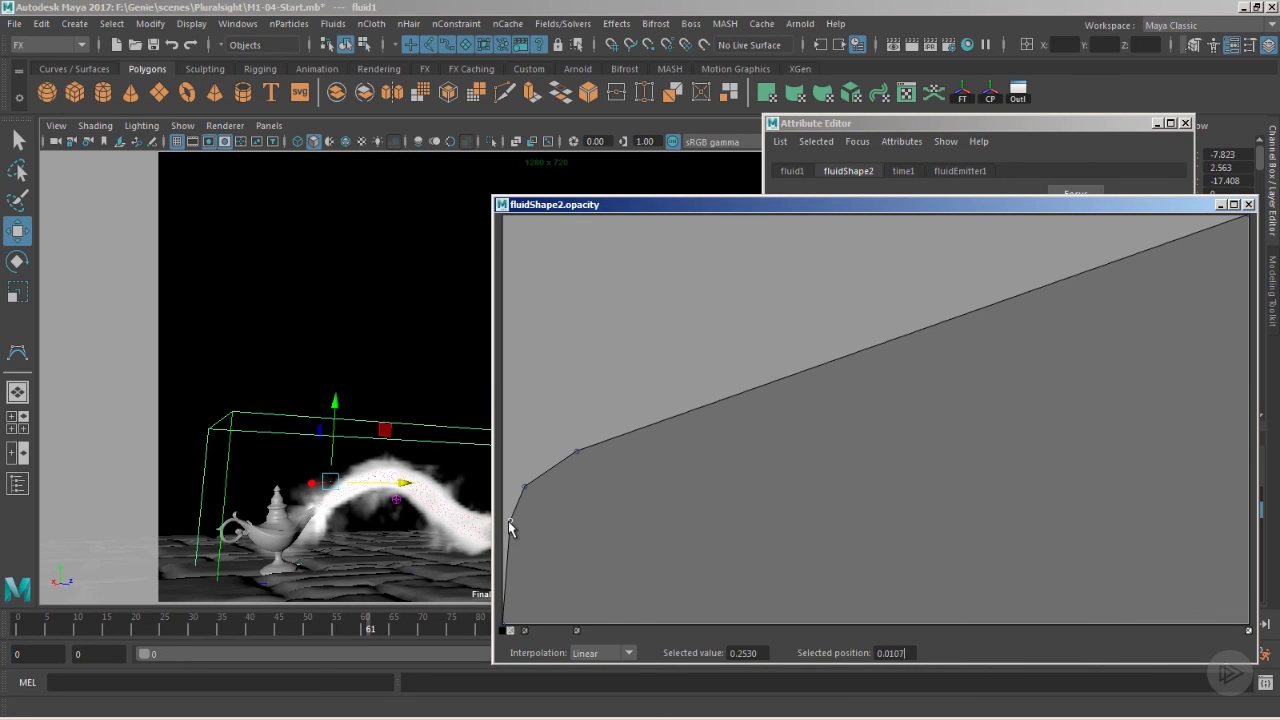
pyautogui.moveTo(523, 485); pyautogui.dragTo(591, 422)
pyautogui.click(518, 492)
pyautogui.click(557, 440)
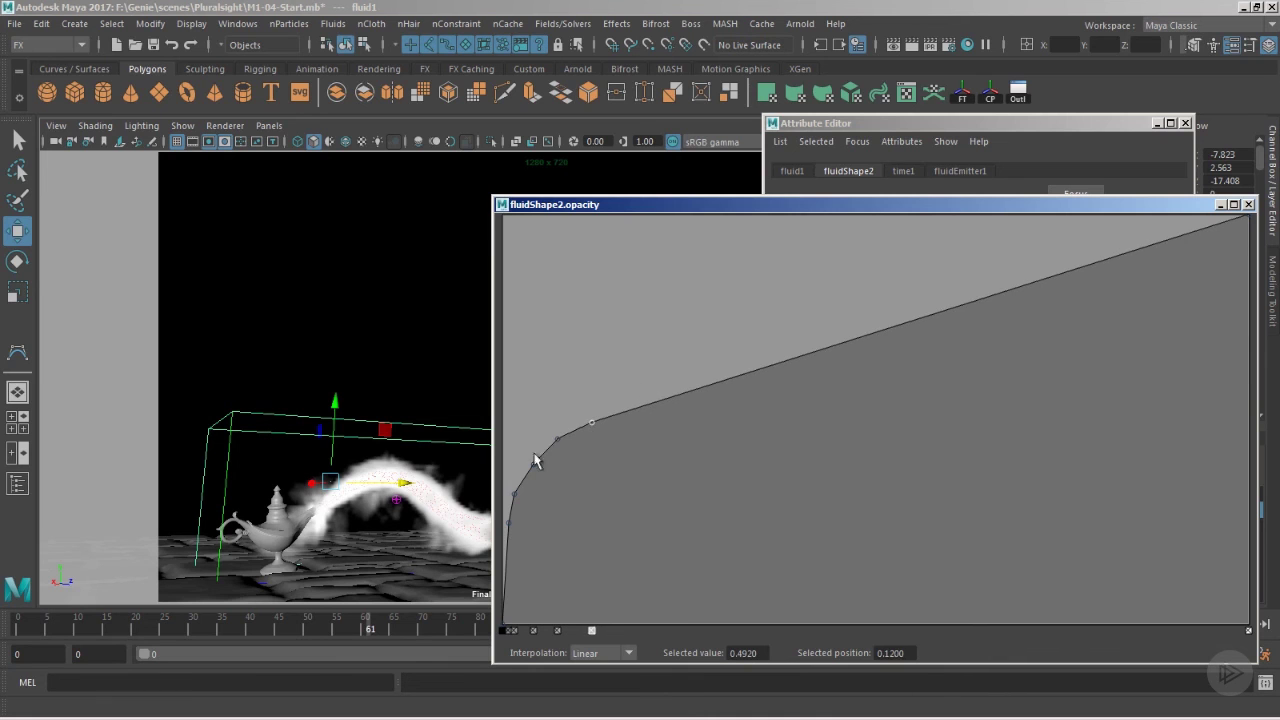
pyautogui.click(1250, 205)
# Enable Self Shadow and set Shadow Opacity to 1.000.
pyautogui.scroll(-5, 938, 449)
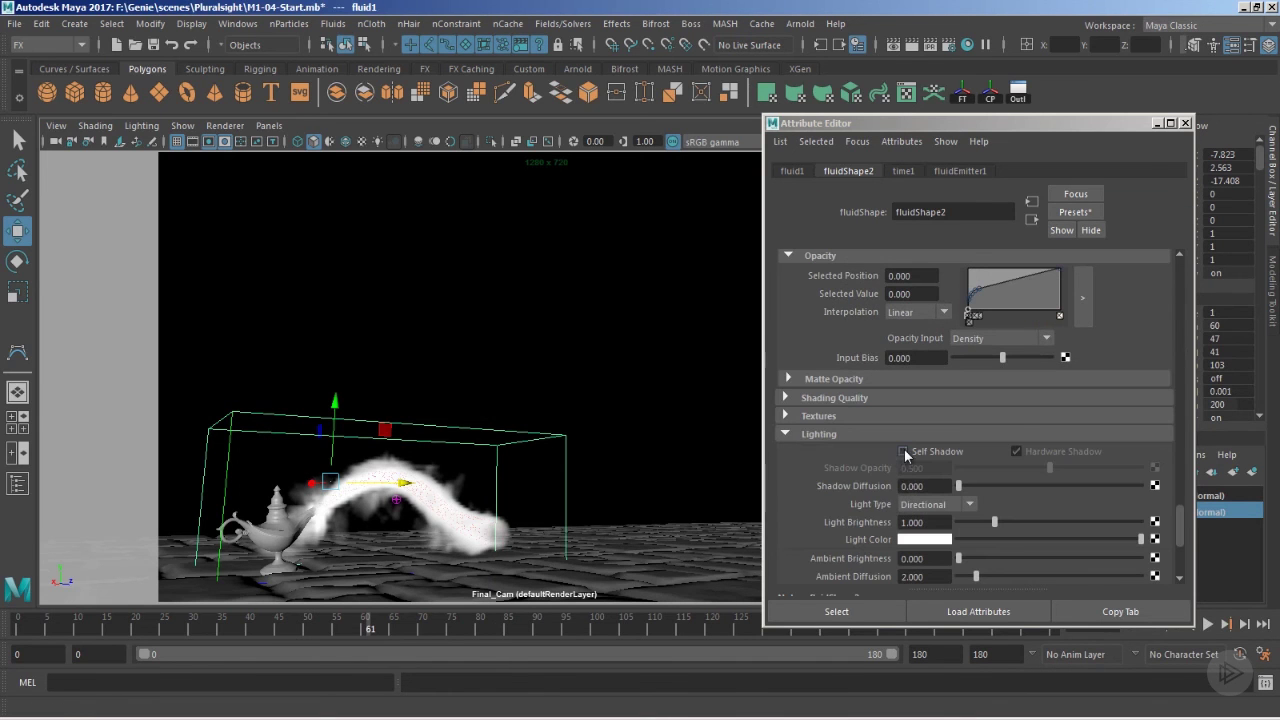
pyautogui.click(904, 452)
pyautogui.moveTo(1049, 468); pyautogui.dragTo(1141, 468)
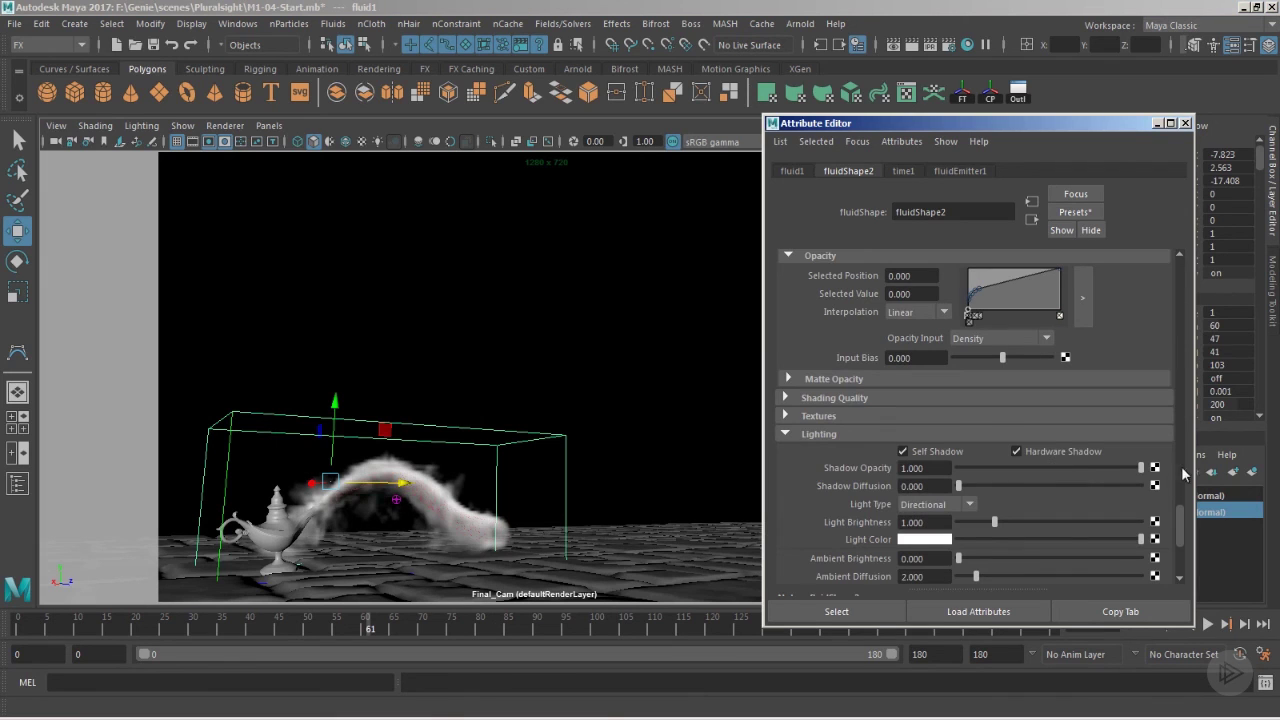
# Preview the shadowed smoke, reselect the fluid container, and reposition the Attribute Editor.
pyautogui.click(646, 366)
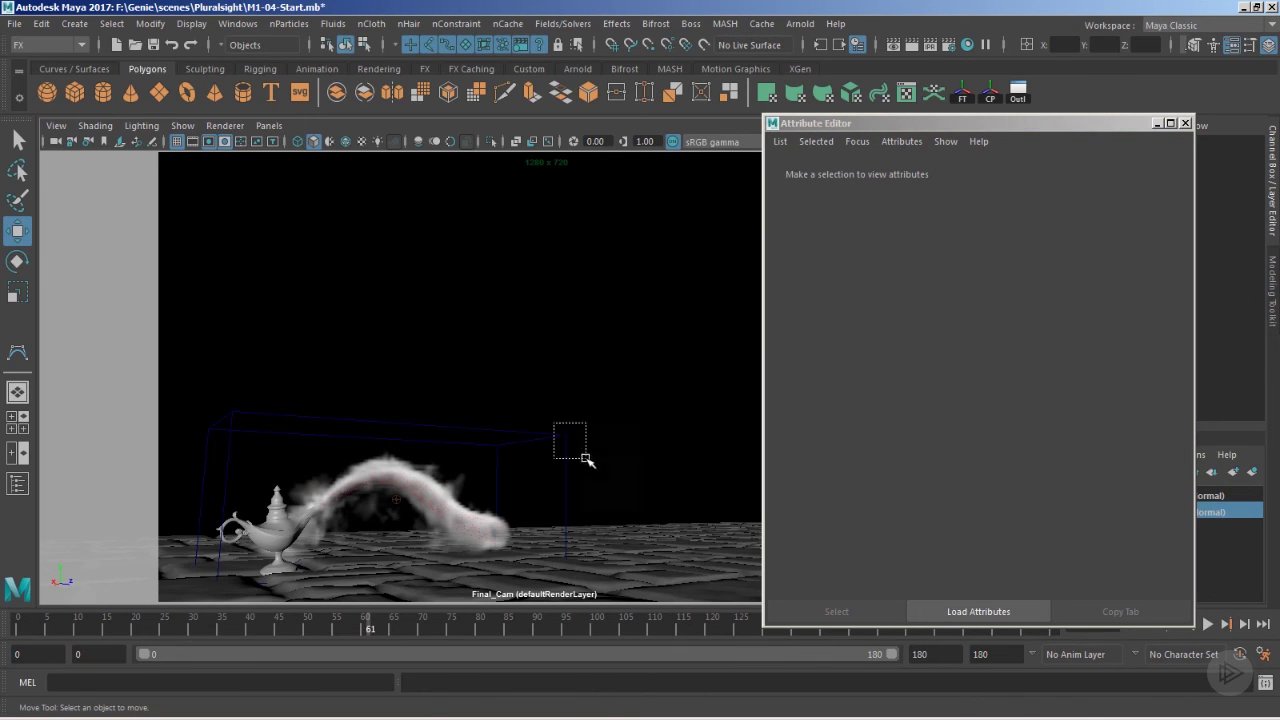
pyautogui.click(568, 437)
pyautogui.moveTo(1026, 127); pyautogui.dragTo(1028, 71)
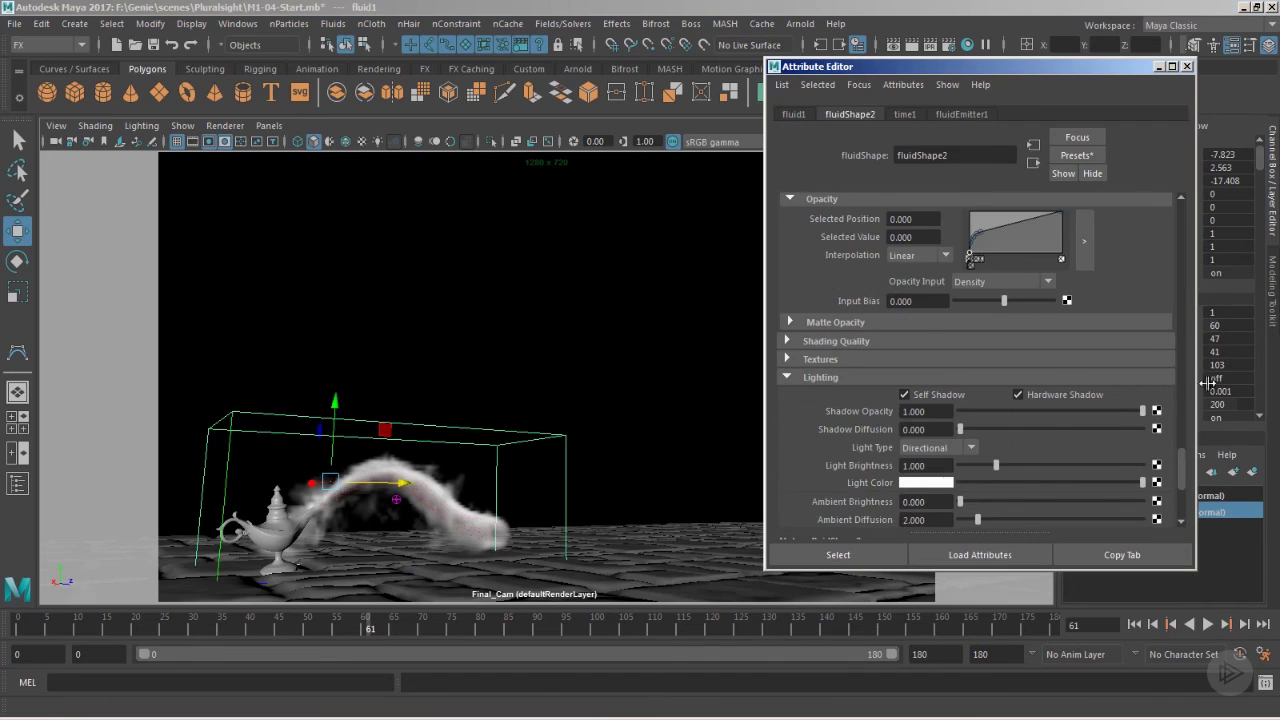
pyautogui.moveTo(1180, 470); pyautogui.dragTo(1190, 160)
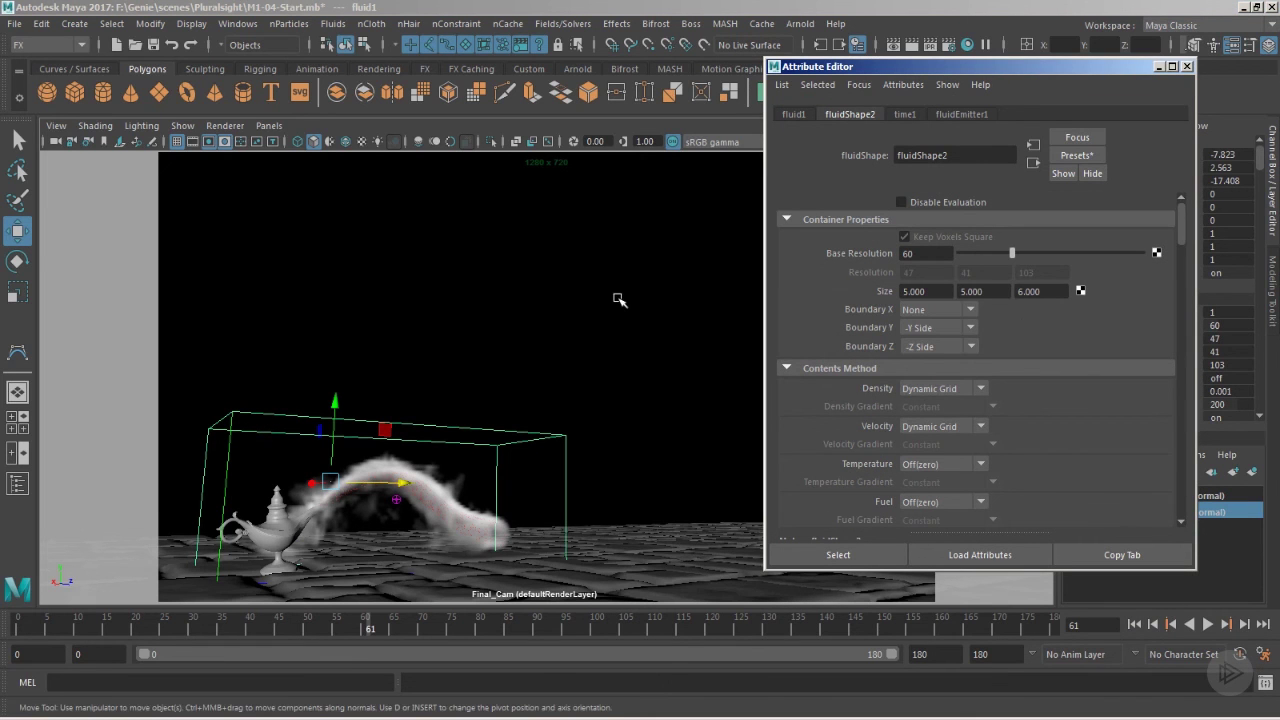